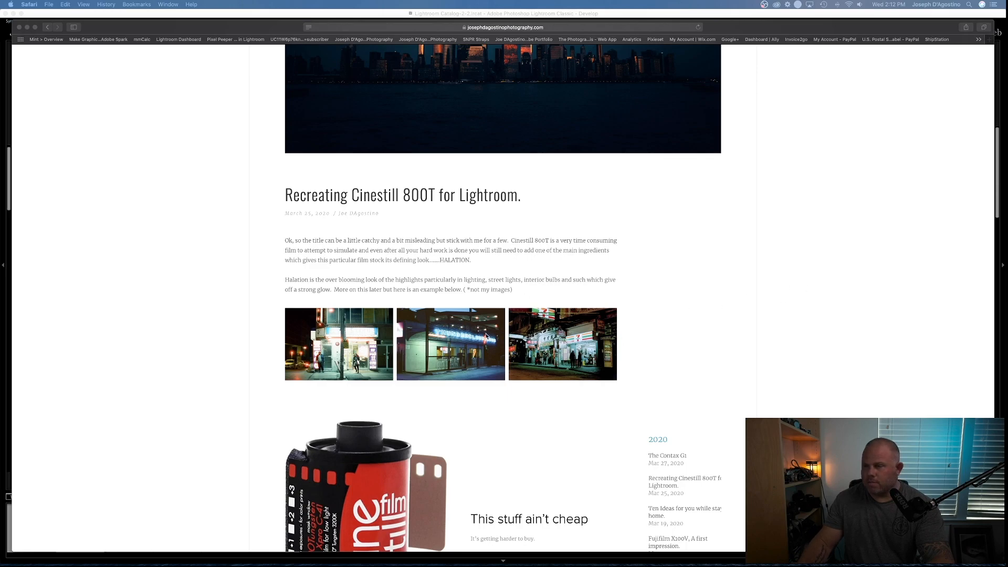
- Read through the Cinestill 800T blog post, examining the sample photos and the Basic, Tone Curve, HSL, Split Toning and Calibration settings
scroll(487, 336, "down", 4)
scroll(394, 245, "down", 4)
scroll(394, 245, "down", 10)
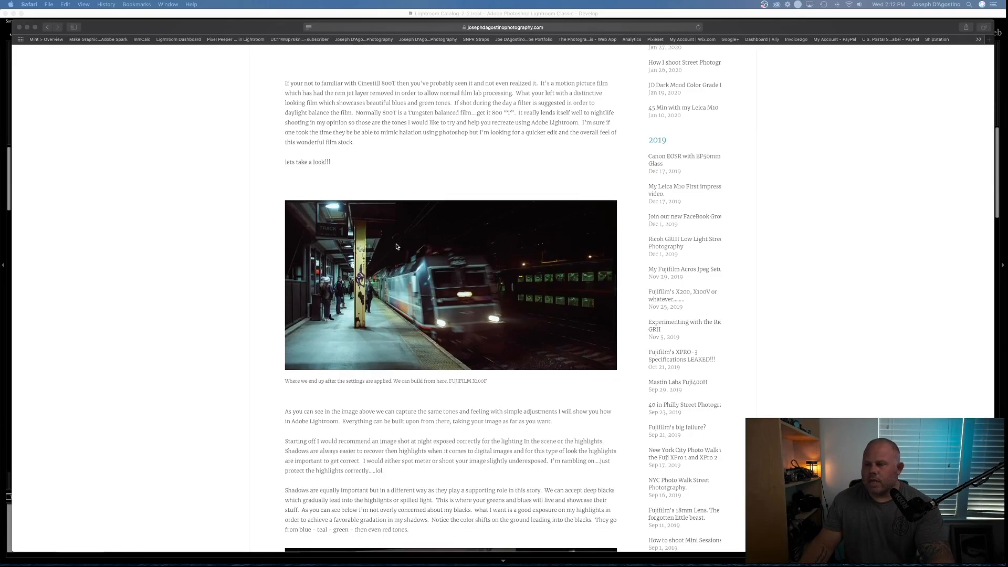
scroll(397, 246, "down", 1)
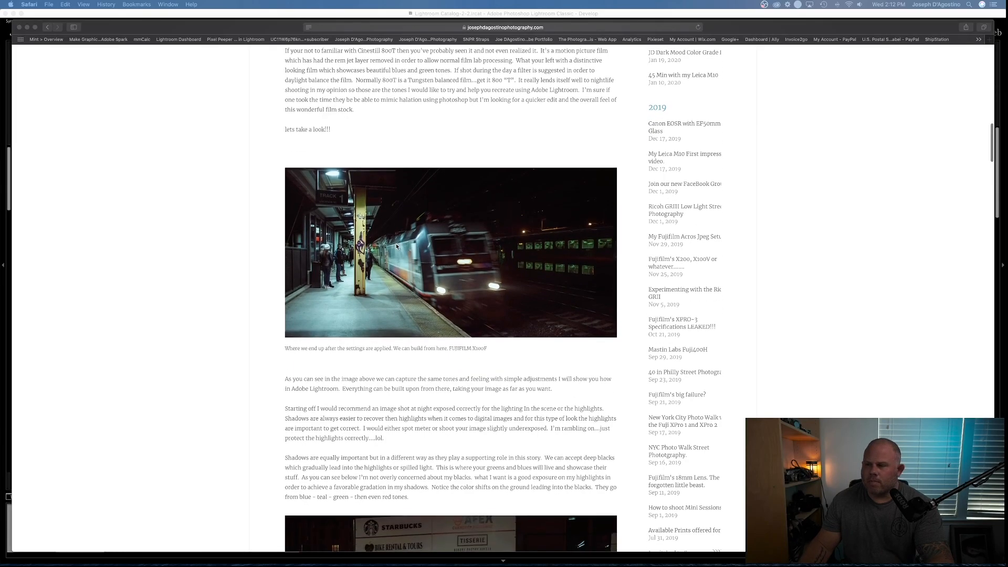
scroll(397, 246, "down", 8)
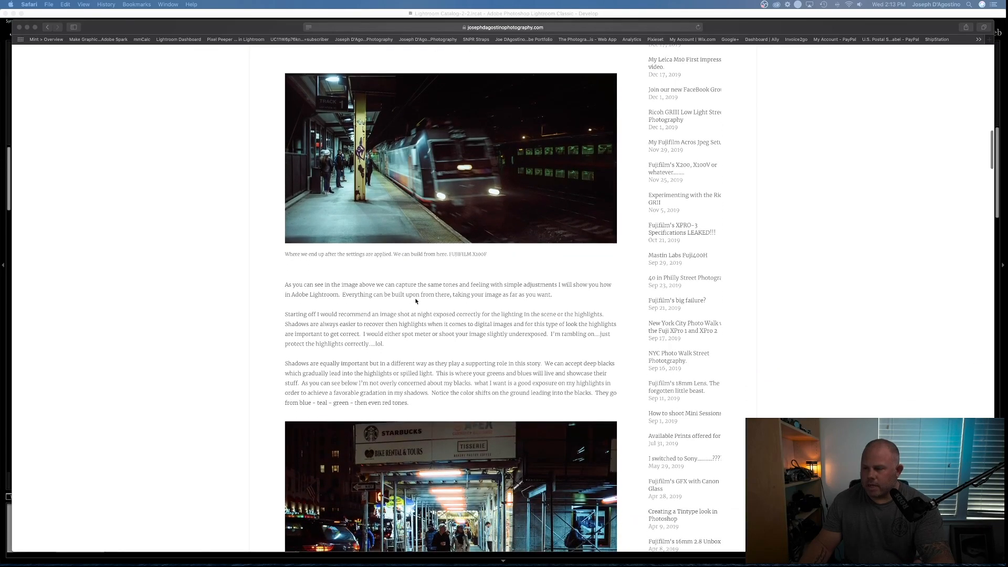
scroll(415, 301, "down", 20)
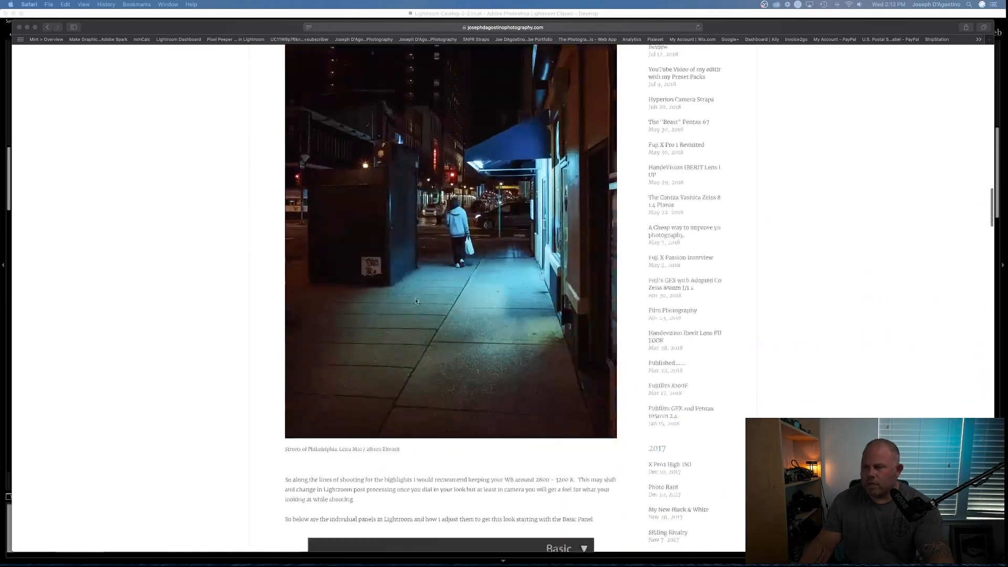
scroll(416, 300, "down", 20)
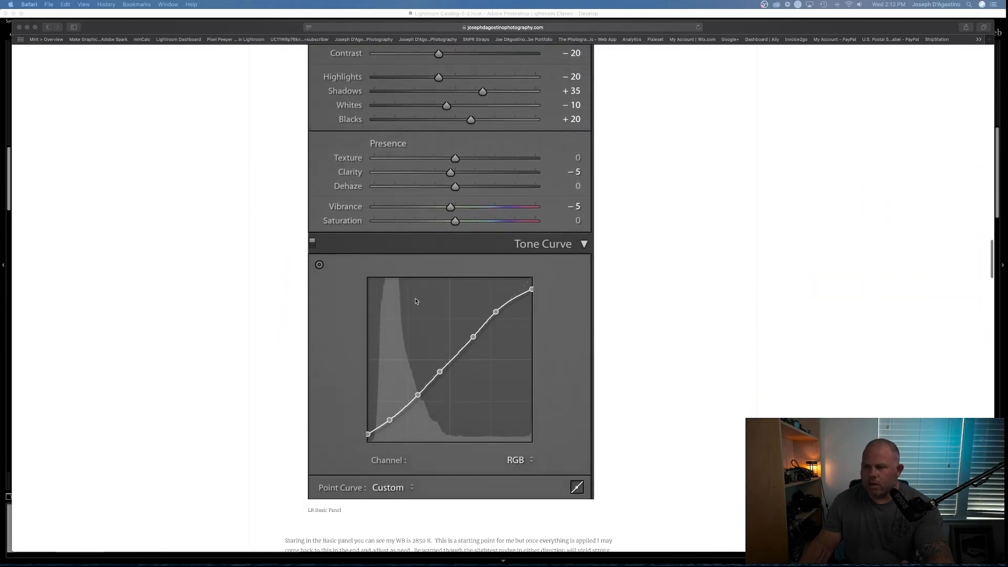
scroll(416, 301, "down", 20)
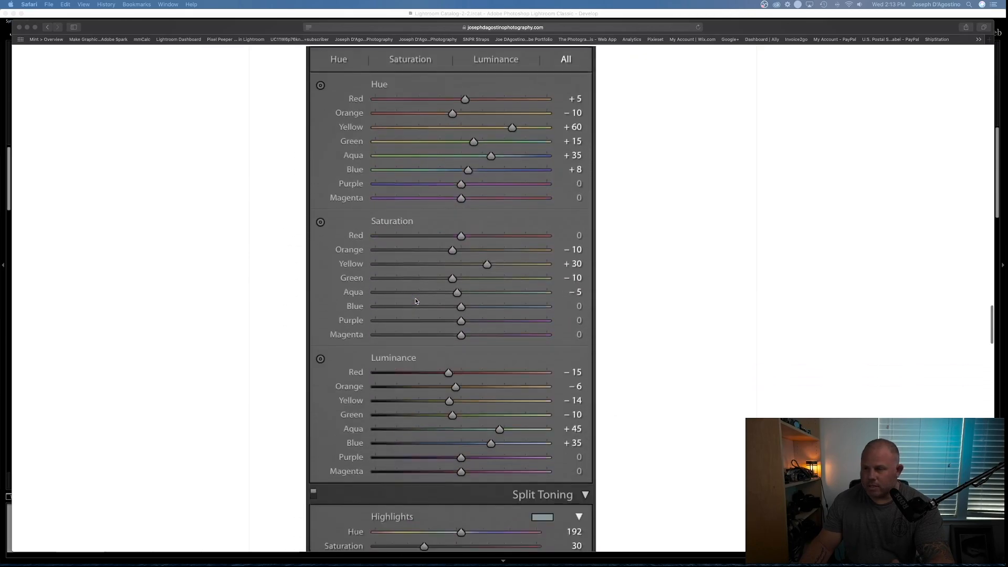
scroll(415, 301, "down", 20)
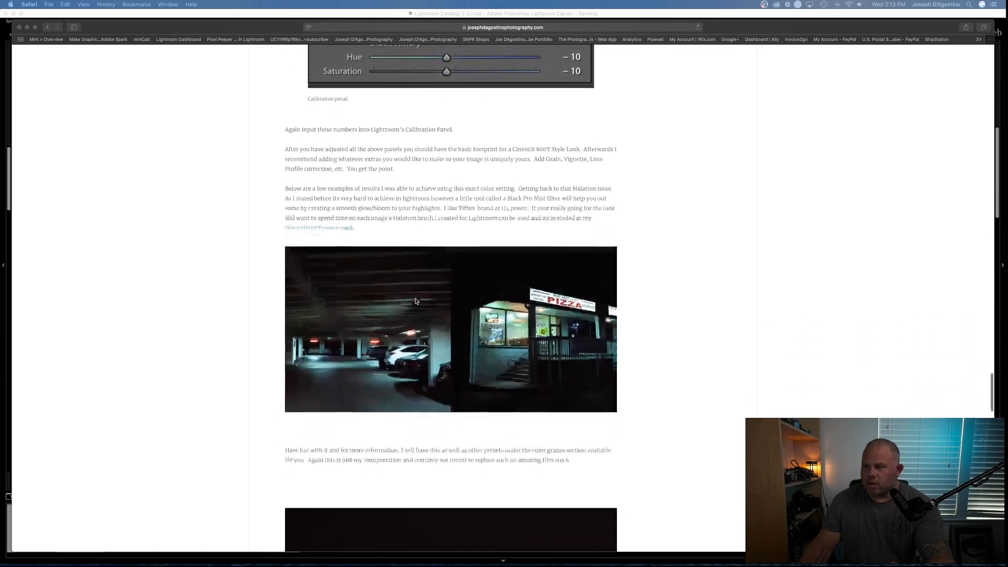
scroll(415, 301, "up", 15)
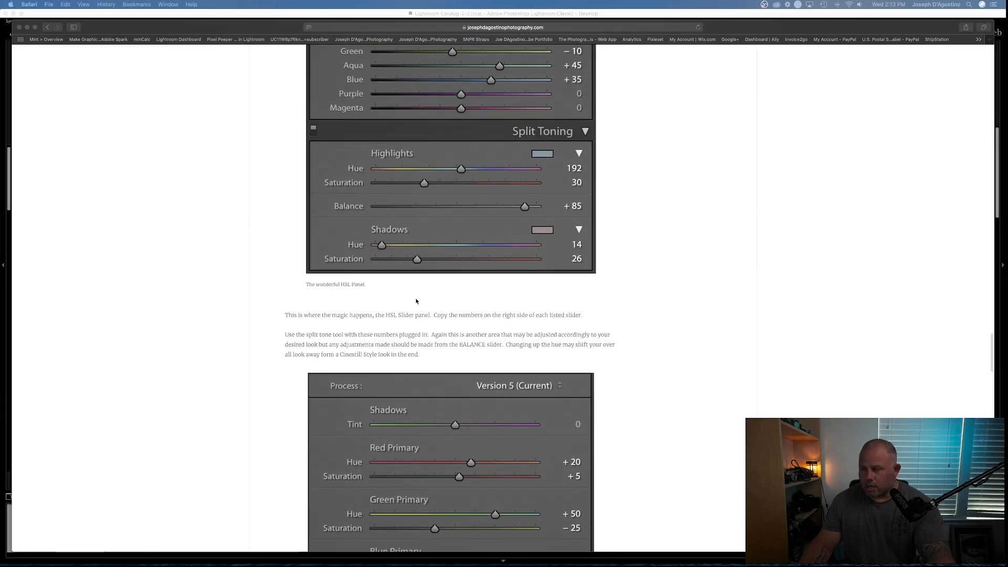
scroll(416, 301, "down", 5)
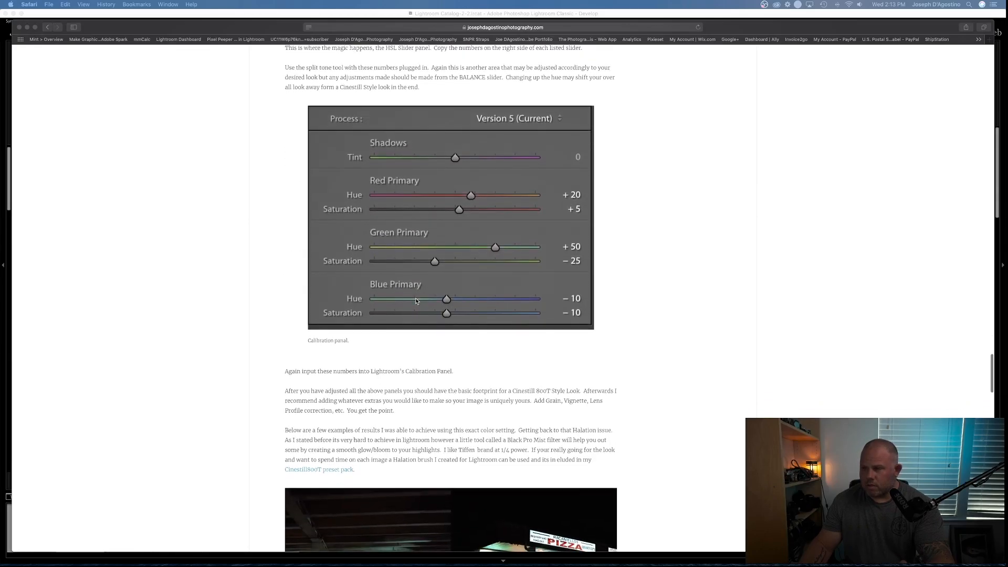
scroll(416, 300, "down", 3)
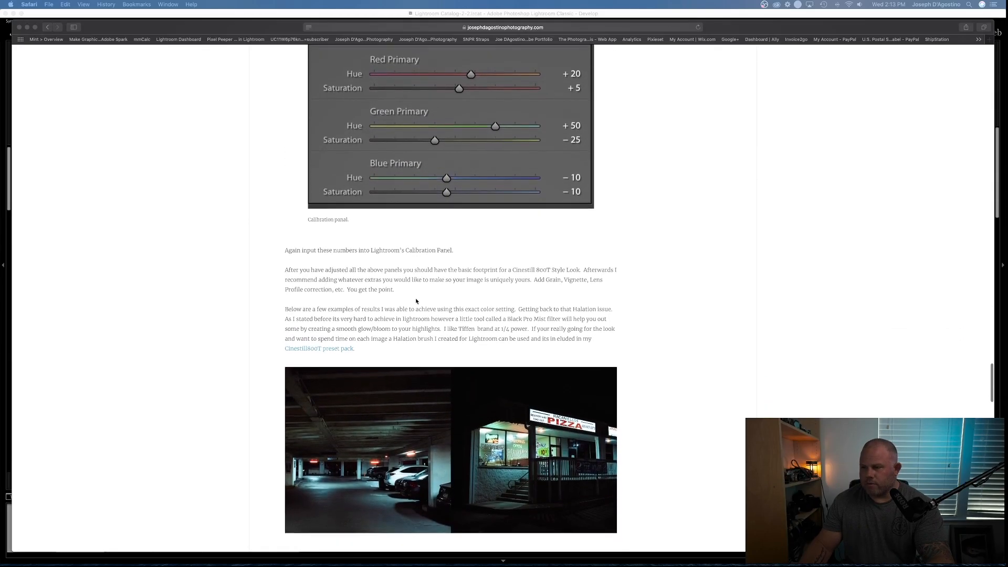
scroll(416, 300, "down", 3)
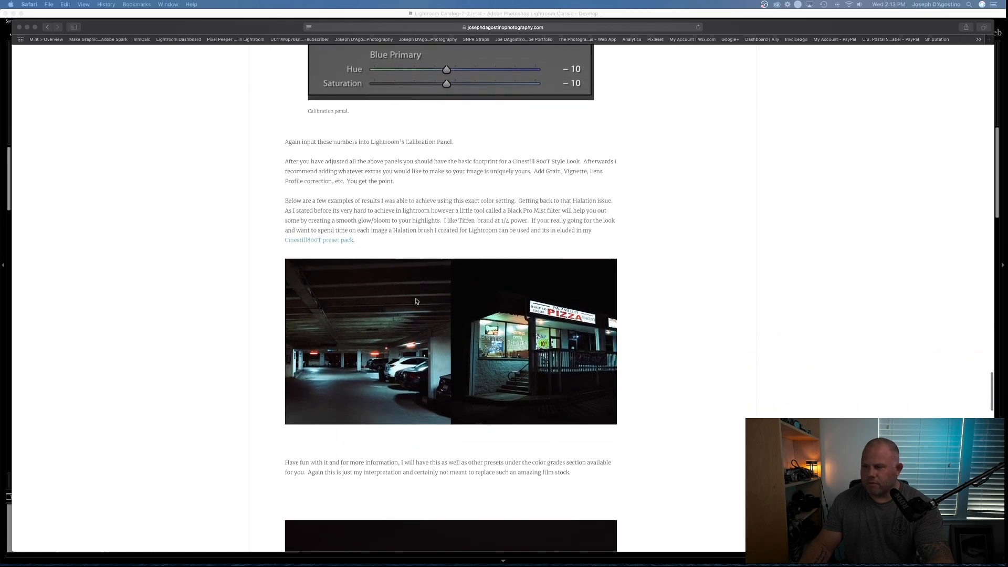
scroll(415, 301, "down", 10)
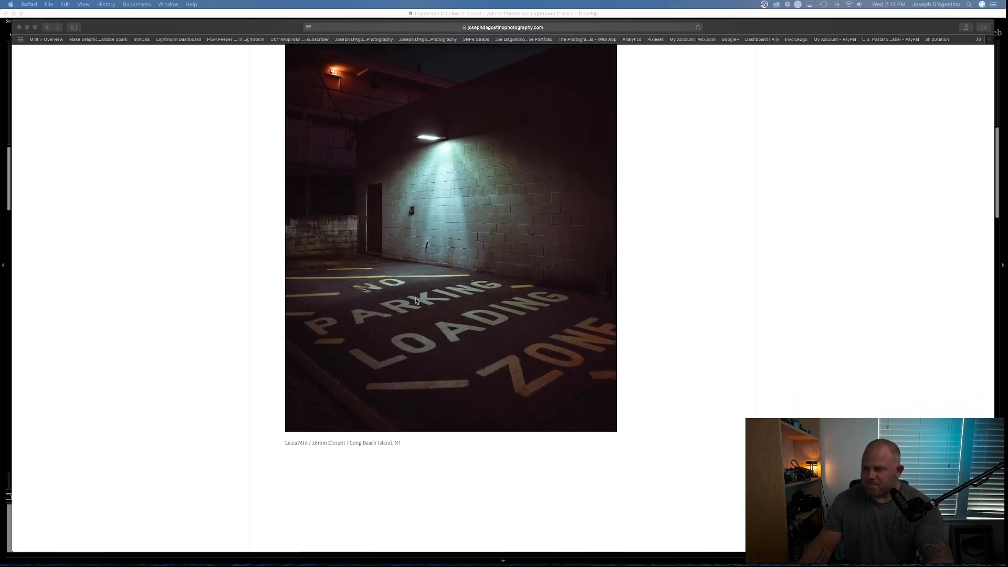
scroll(416, 300, "up", 2)
scroll(416, 301, "up", 20)
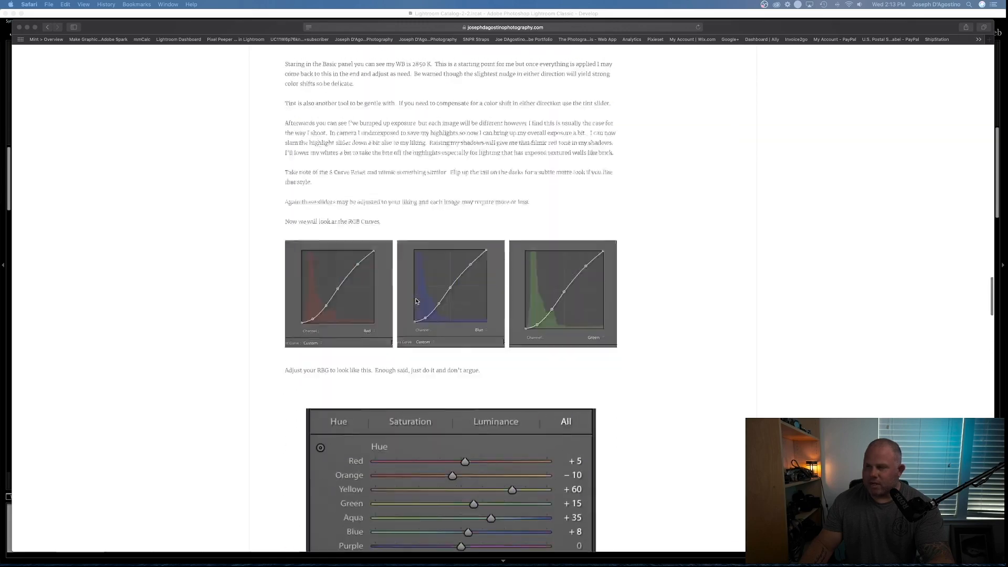
- Open the website's Color Grades page and browse the preset packs on offer
scroll(416, 301, "up", 20)
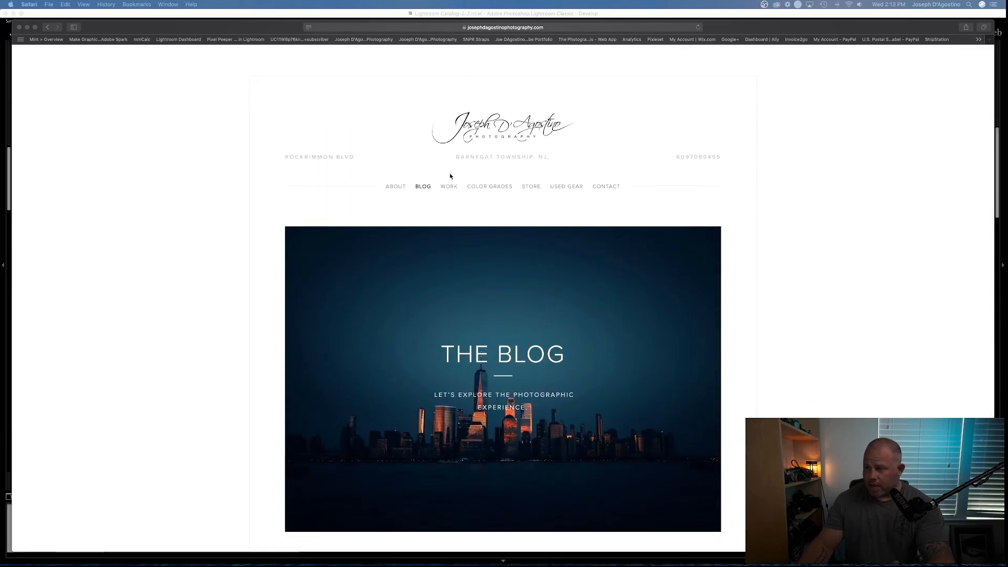
left_click(484, 188)
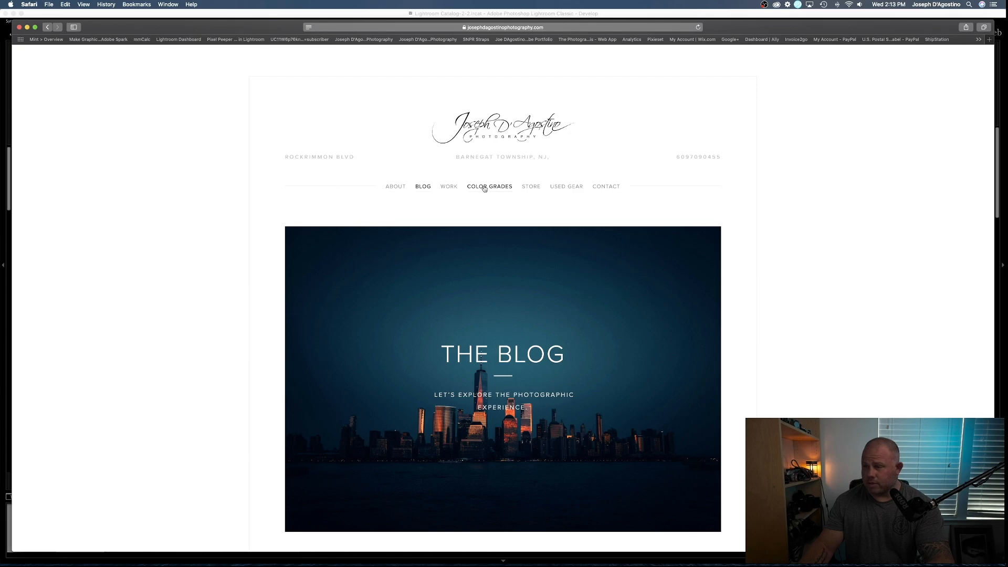
scroll(484, 188, "down", 10)
scroll(485, 187, "up", 10)
left_click(488, 187)
scroll(395, 240, "down", 2)
scroll(396, 240, "down", 1)
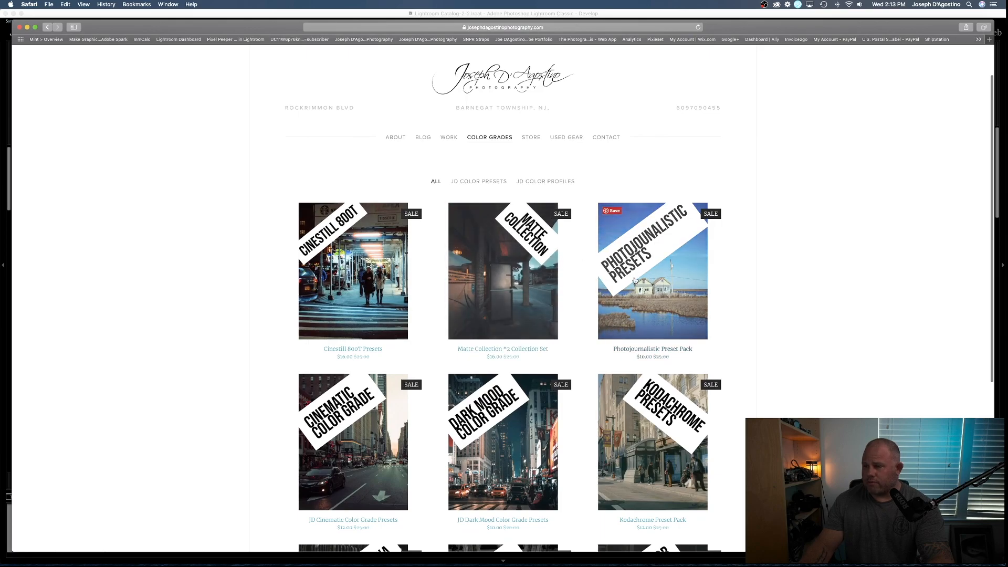
scroll(635, 281, "down", 5)
scroll(399, 210, "up", 2)
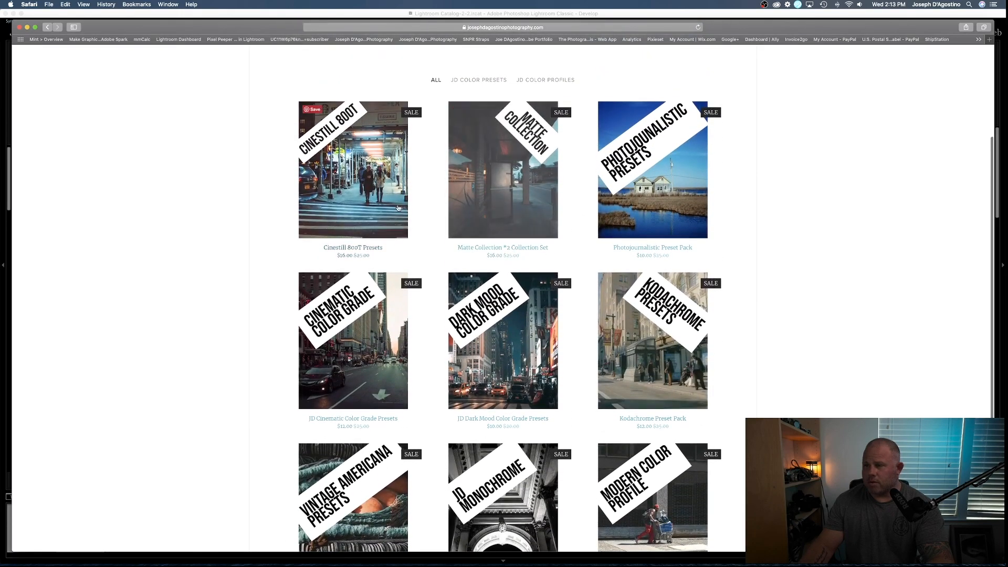
- Open the Cinestill 800T Presets product page and read its description and list of included presets
left_click(366, 195)
scroll(476, 235, "down", 3)
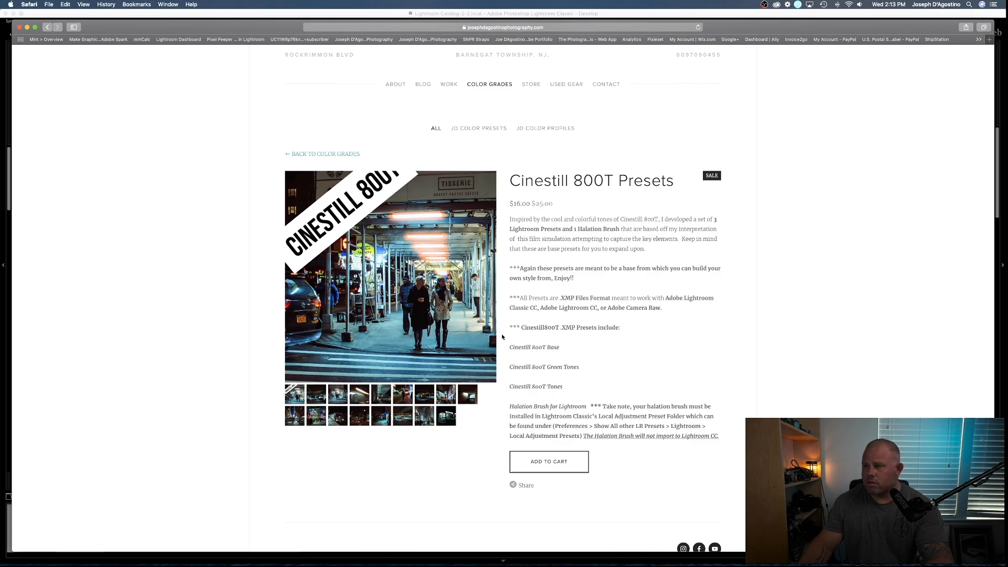
scroll(510, 331, "up", 3)
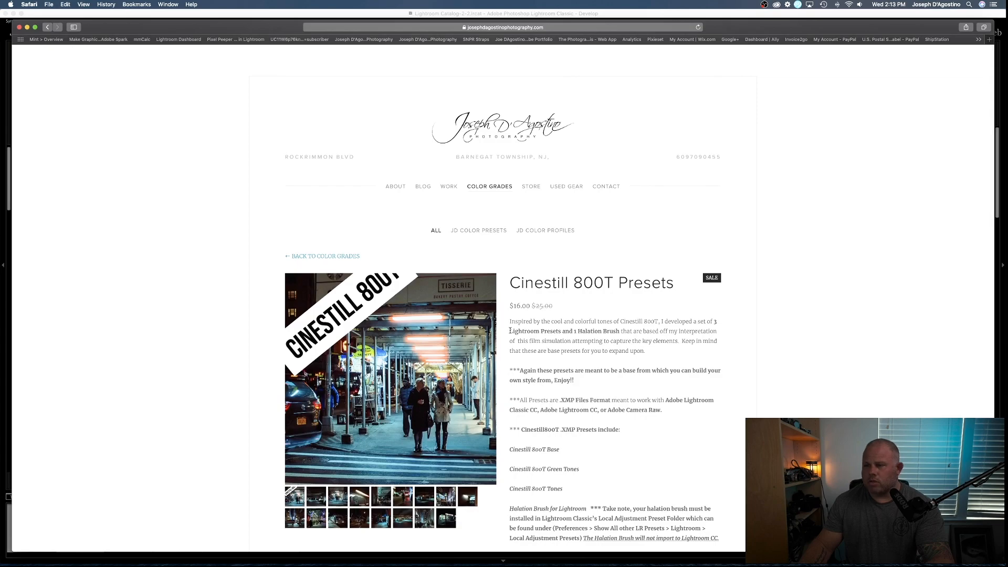
scroll(509, 330, "down", 3)
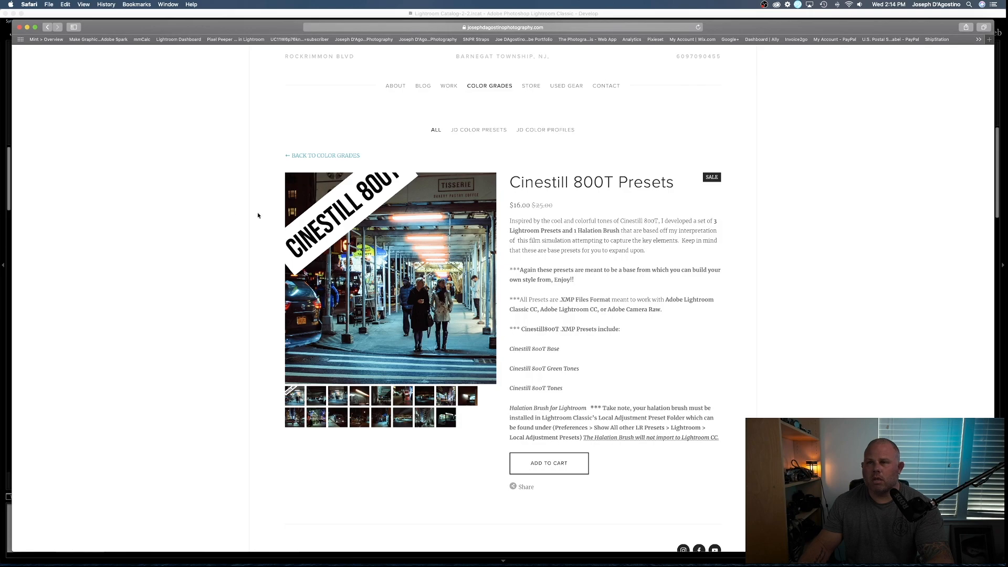
- Minimize the browser window and switch to Lightroom Classic
left_click(35, 27)
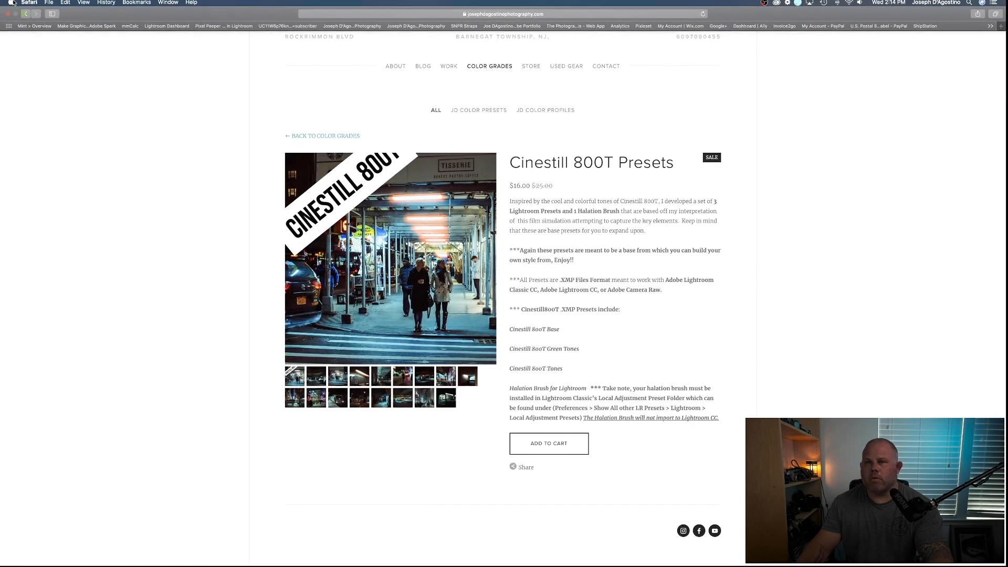
left_click(23, 16)
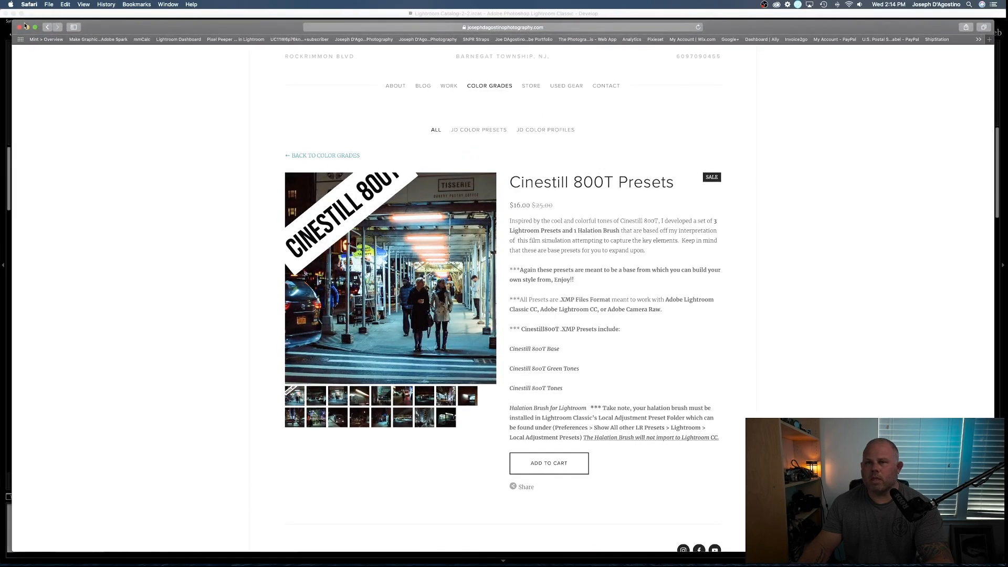
left_click(27, 27)
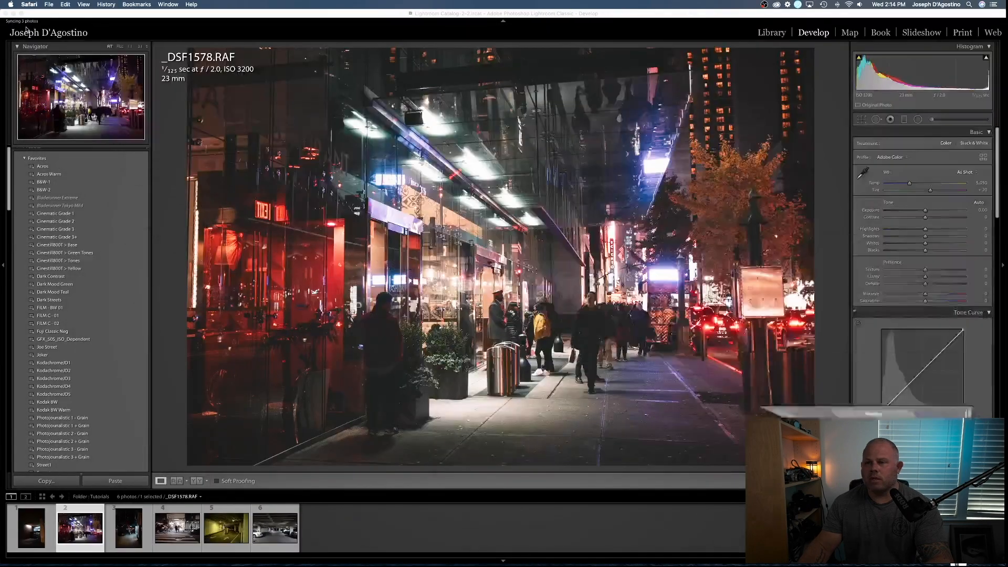
- View the six night photos in the Tutorials folder one after another, from the first to the last
left_click(31, 535)
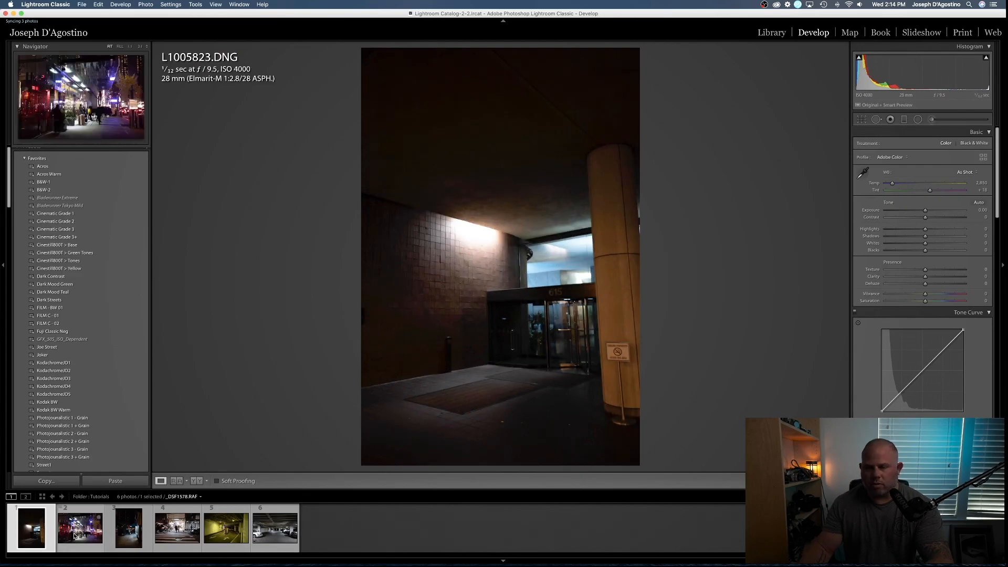
left_click(74, 536)
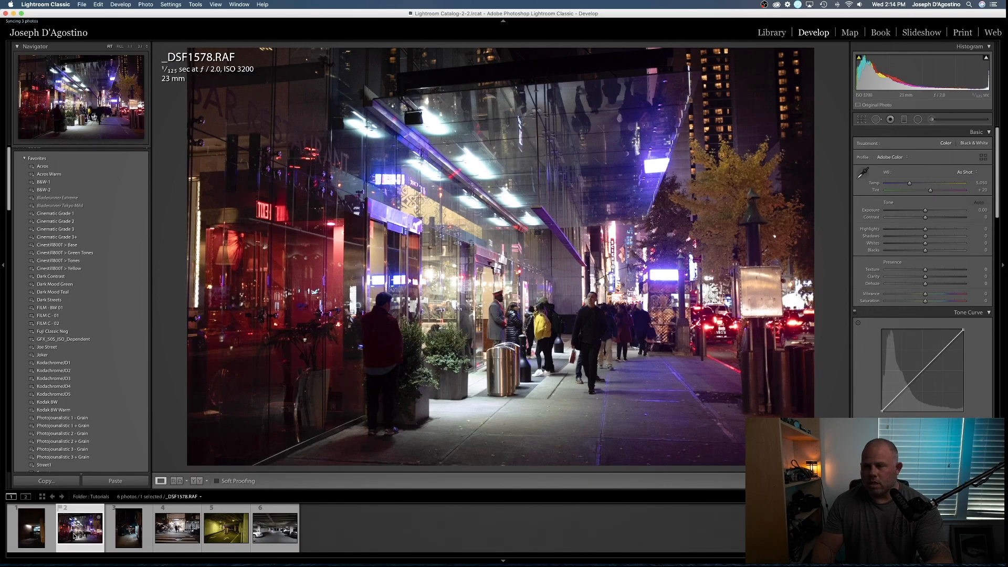
key("Right")
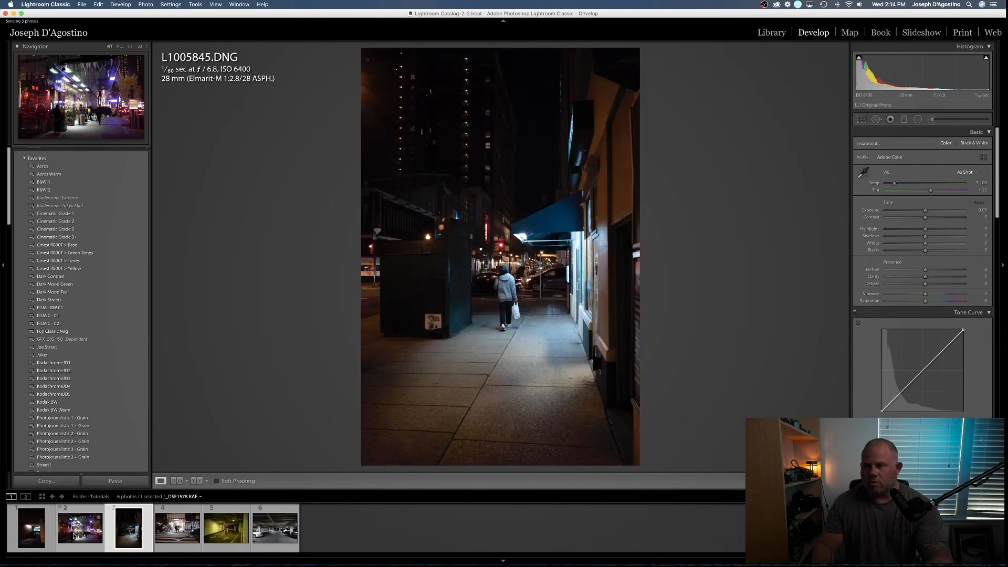
key("Right")
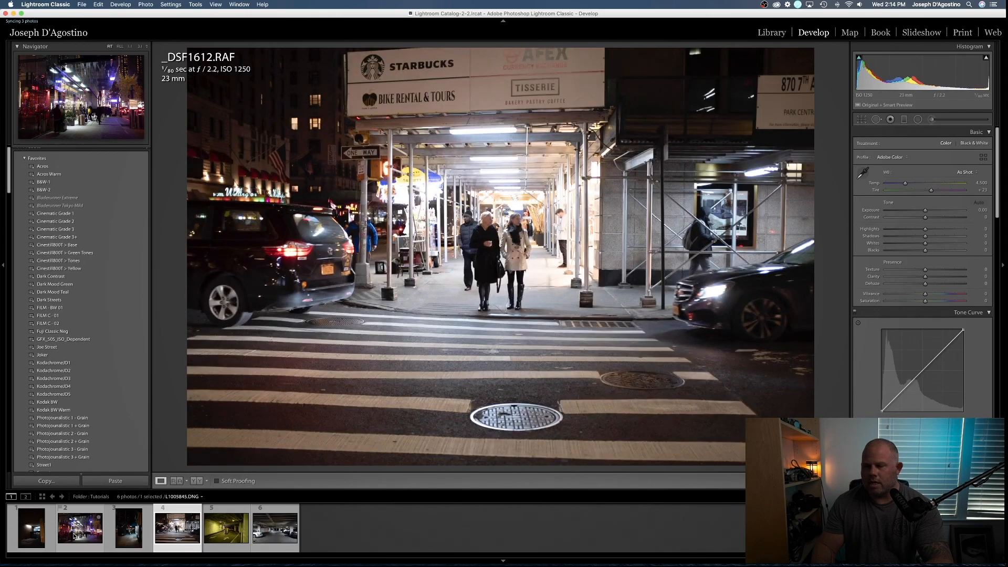
key("Right")
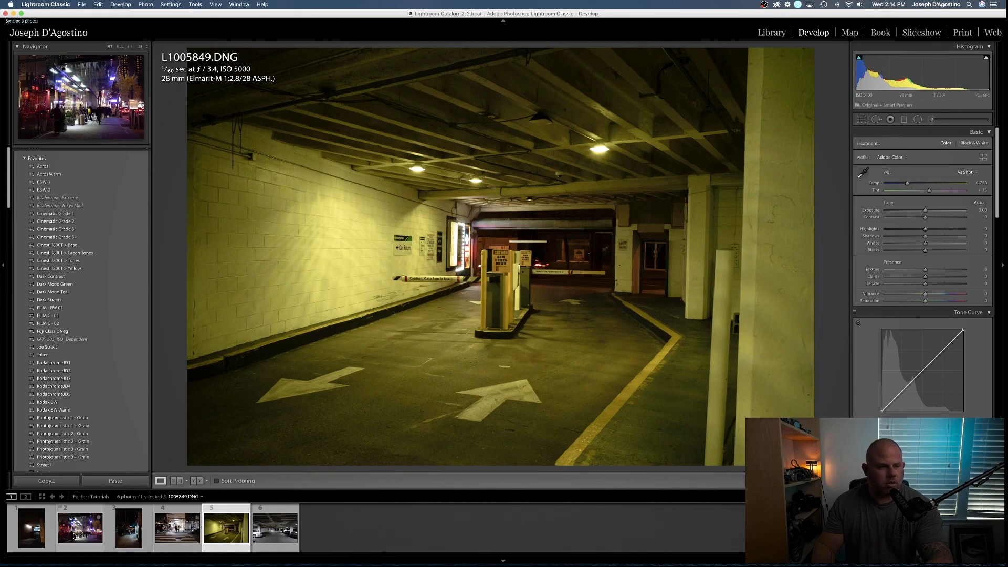
key("Right")
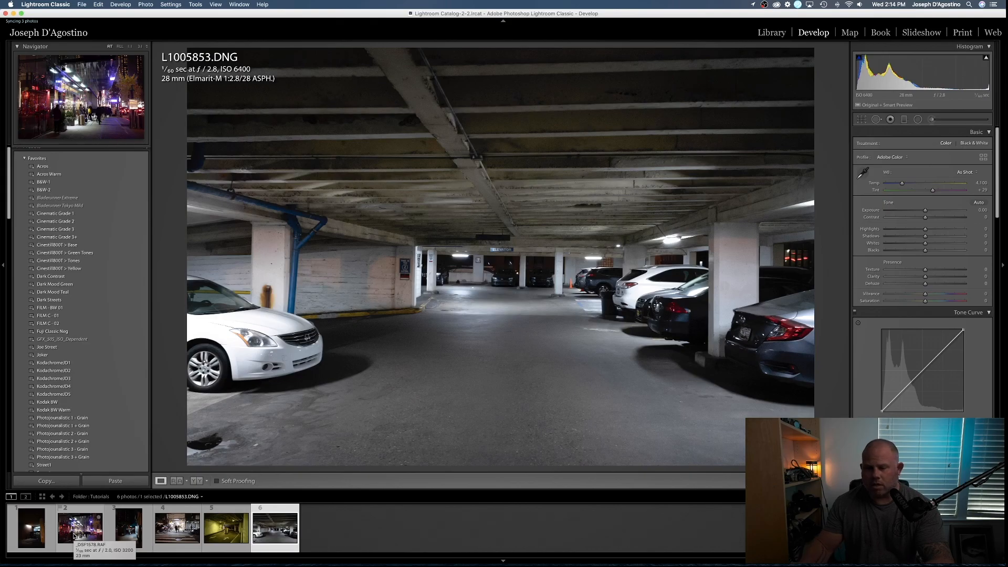
- Select the first photo, L1005823.DNG, and apply the Cinestill800T > Base preset from the Favorites presets
left_click(13, 530)
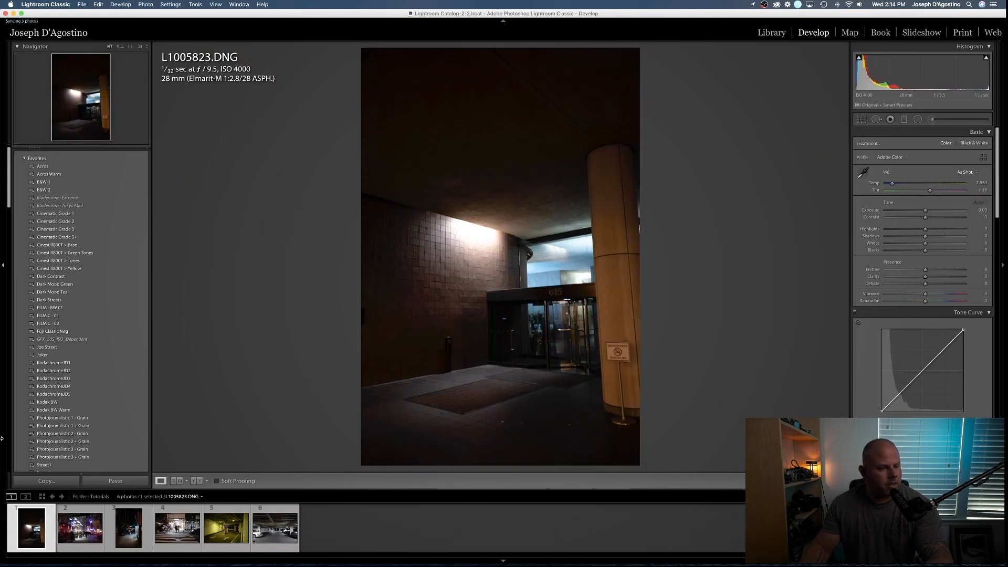
scroll(98, 358, "down", 1)
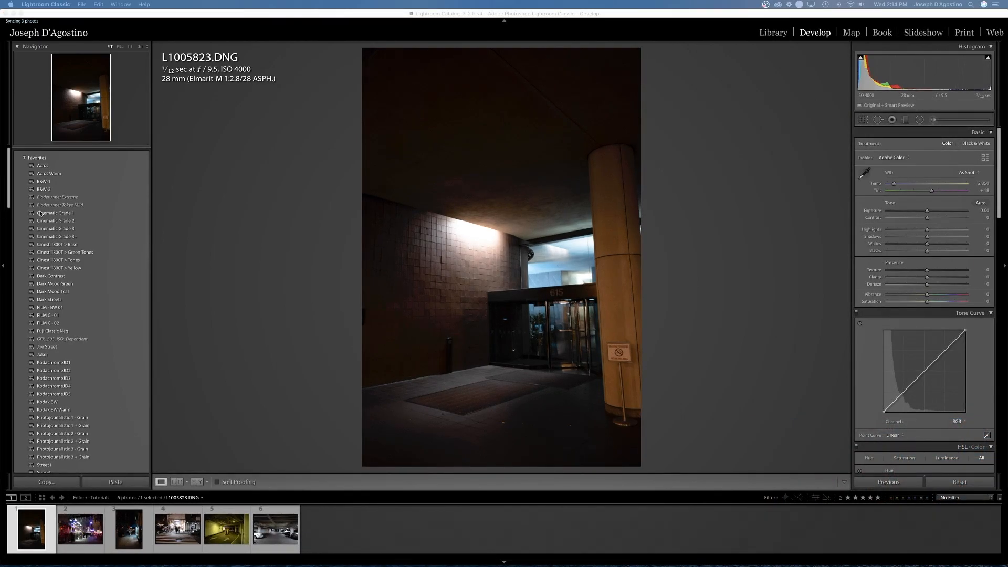
left_click(57, 245)
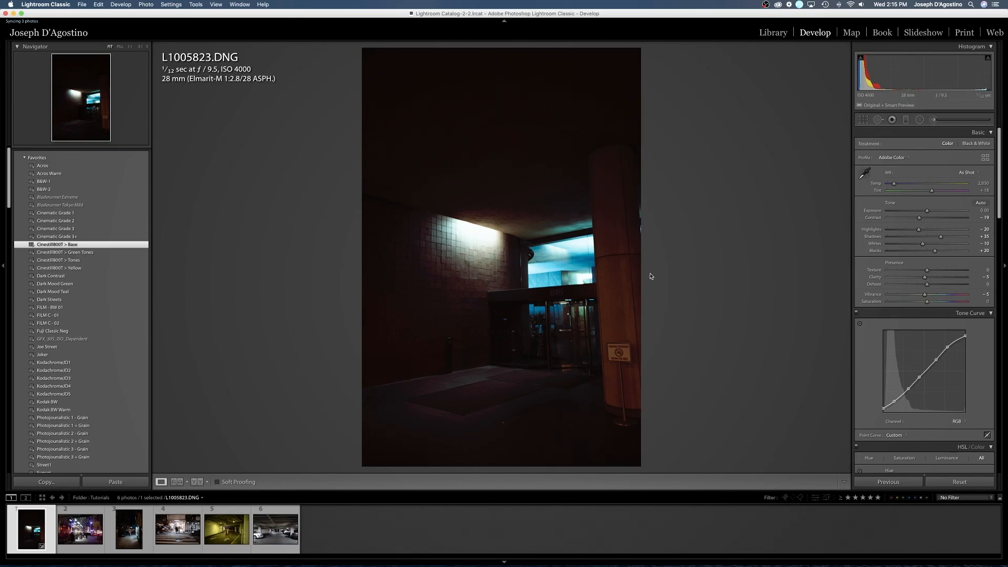
- Correct the perspective of the building entrance photo with the Auto Upright transform
scroll(890, 297, "down", 20)
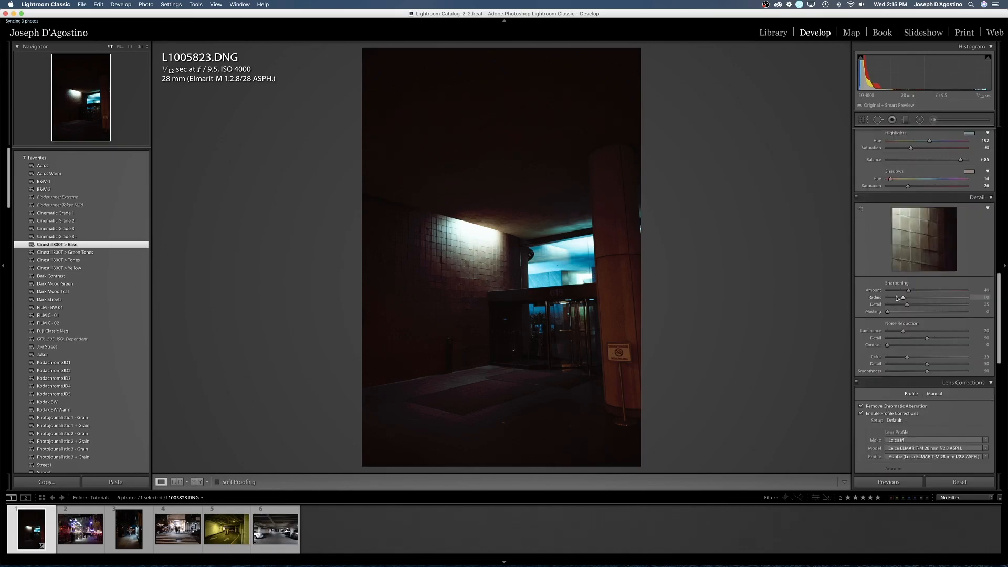
scroll(897, 299, "up", 5)
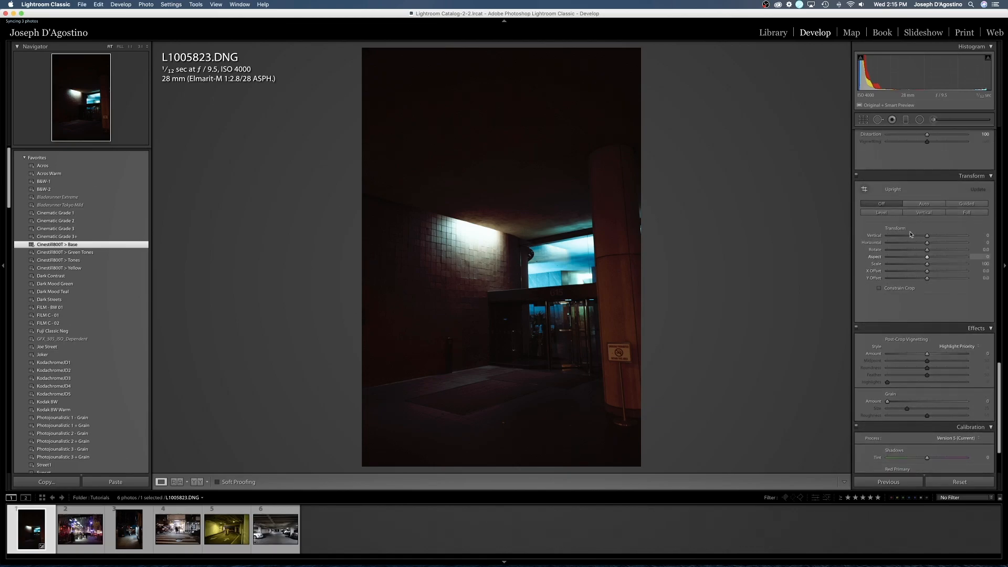
left_click(926, 204)
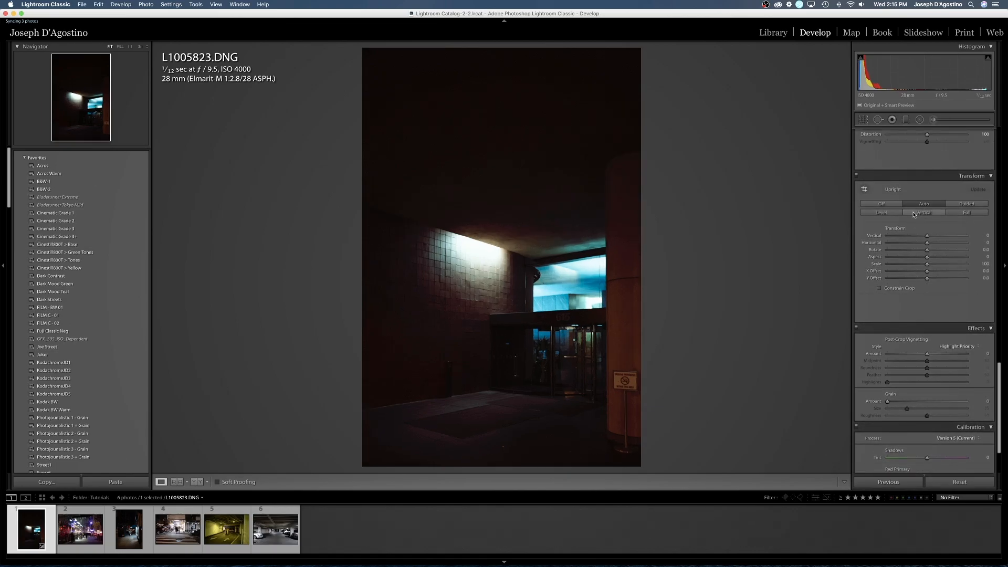
- Crop the building entrance photo to remove the sign and pillar along its right edge and some dark ceiling at the top
left_click(862, 120)
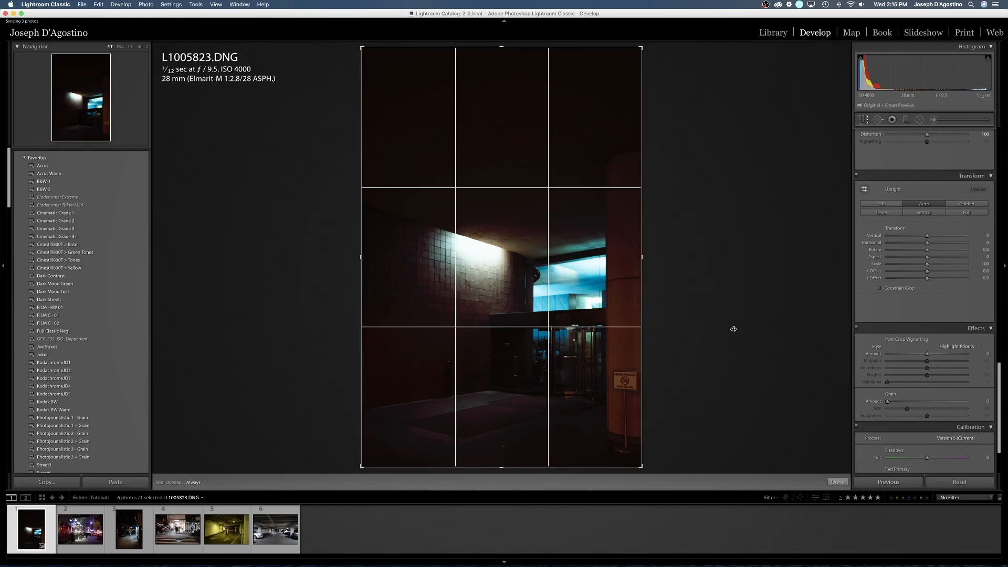
left_click_drag(639, 465, 628, 465)
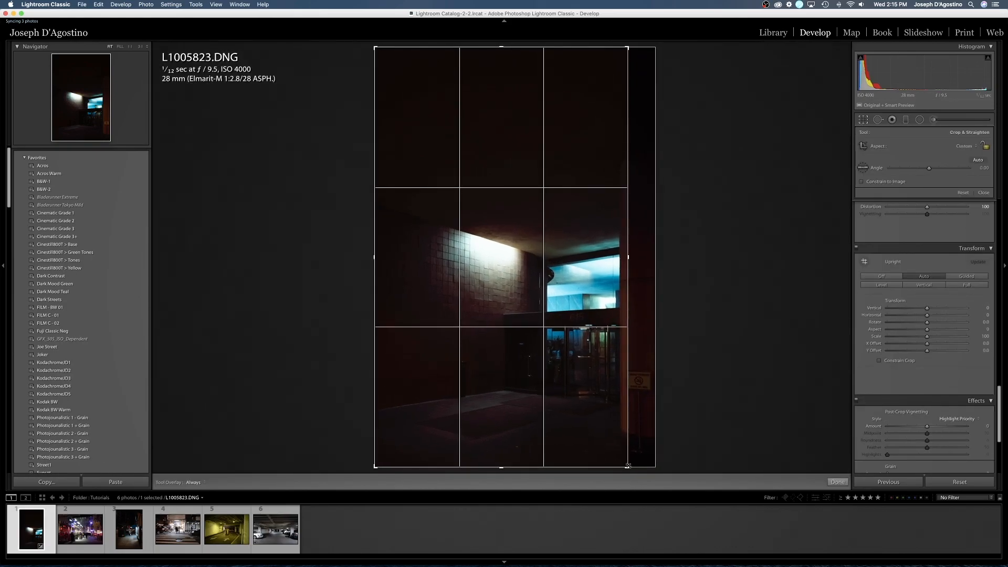
left_click_drag(502, 49, 500, 82)
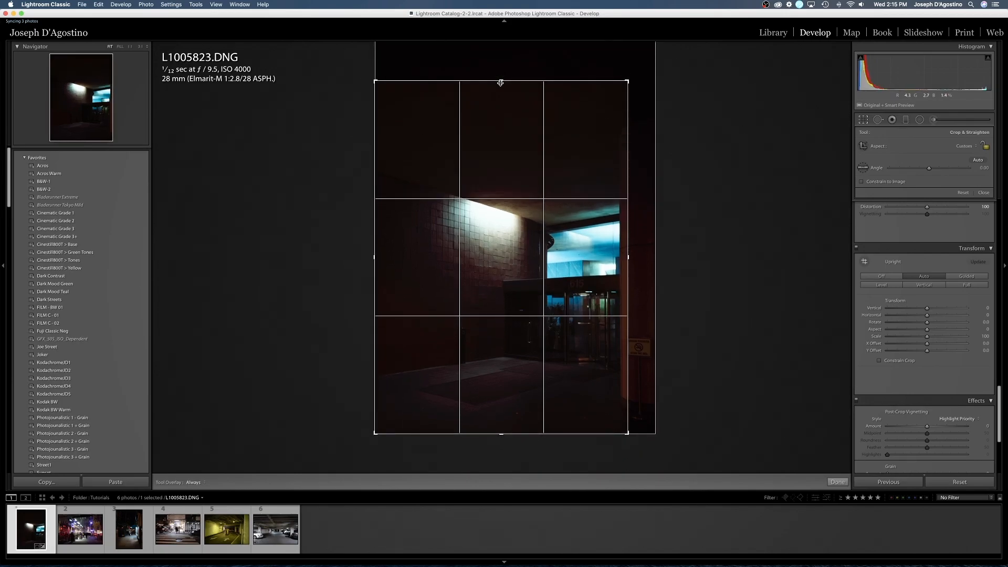
key("Return")
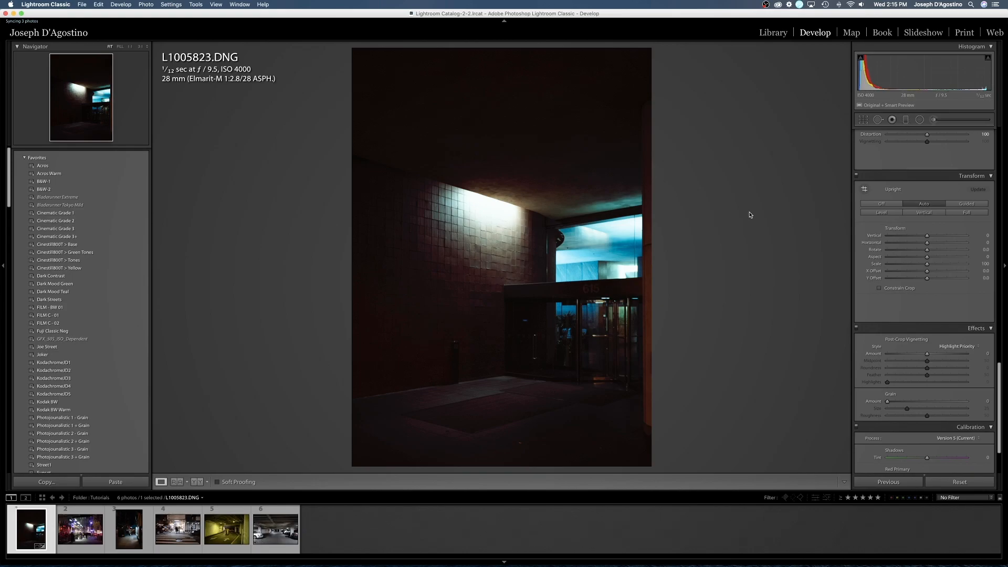
- Set the entrance photo's highlights to -45, shadows to +71, whites to -18 and blacks to +56
scroll(892, 220, "up", 10)
scroll(918, 229, "up", 3)
left_click_drag(917, 229, 907, 229)
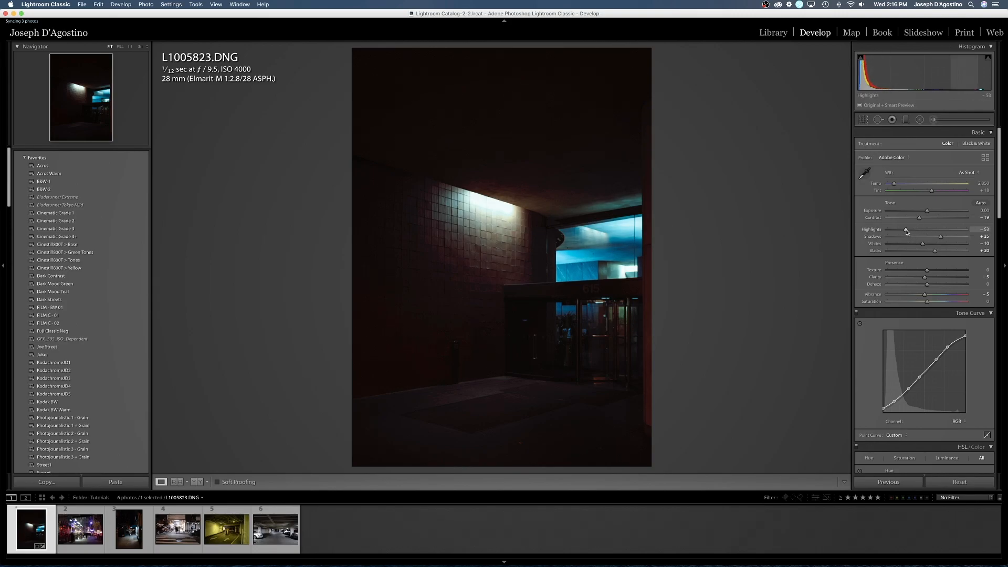
left_click_drag(906, 232, 950, 256)
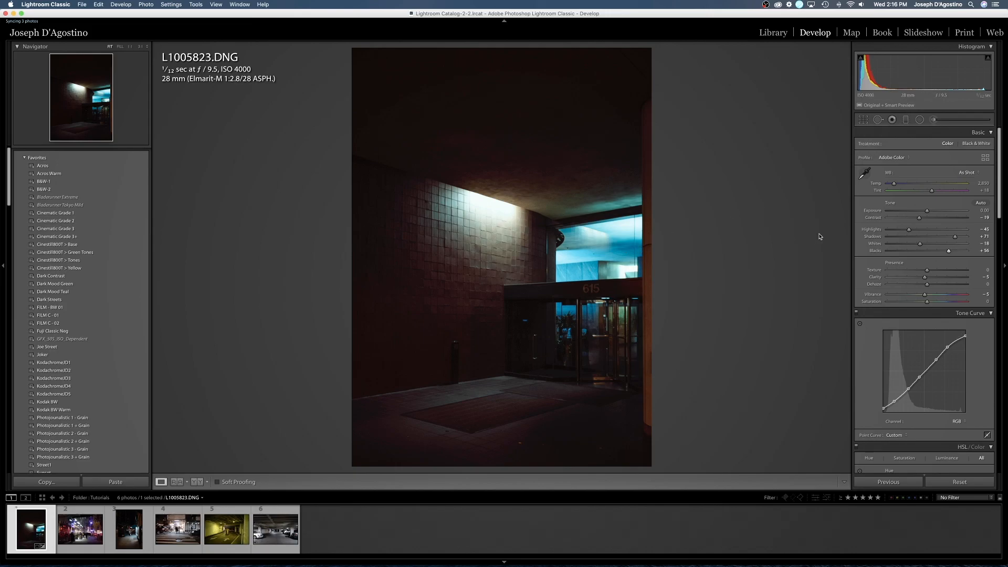
- Set the split toning balance of the entrance photo to +84
scroll(907, 265, "down", 5)
scroll(907, 264, "down", 6)
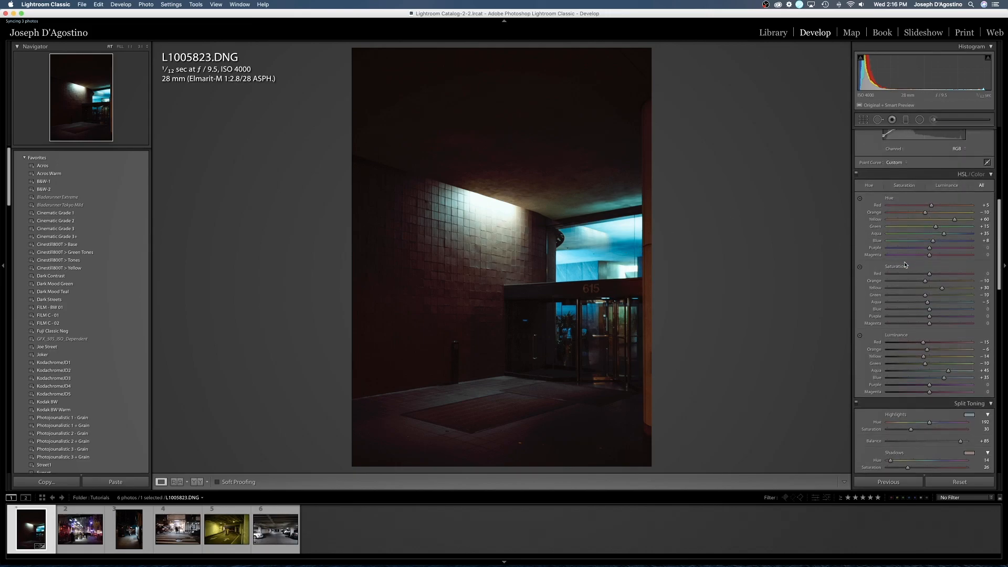
scroll(957, 278, "down", 2)
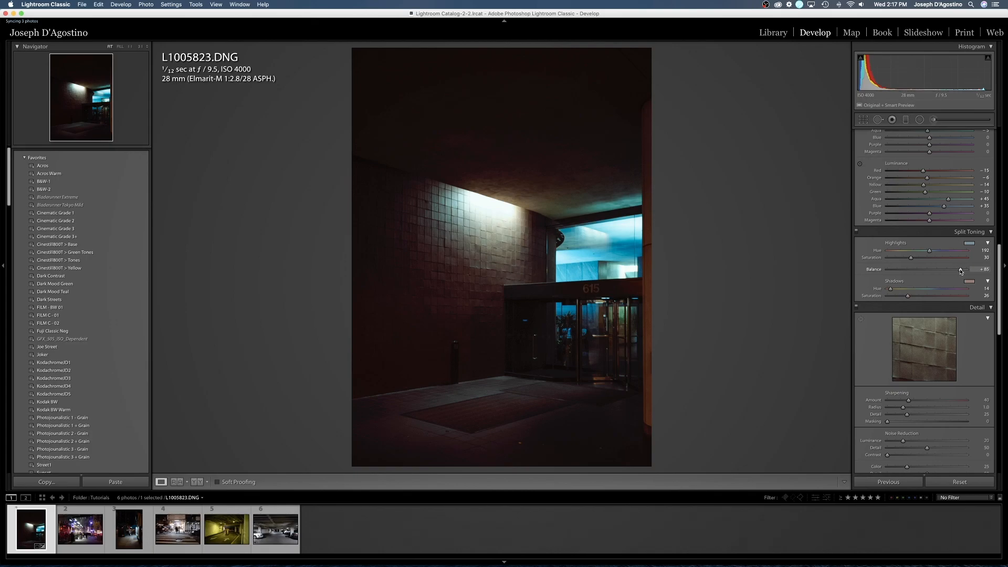
mouse_move(960, 271)
left_mouse_down()
mouse_move(946, 271)
mouse_move(961, 273)
left_mouse_up()
- Sharpen the entrance photo with an amount of 147 and masking of 83
scroll(963, 286, "down", 5)
left_click(963, 284)
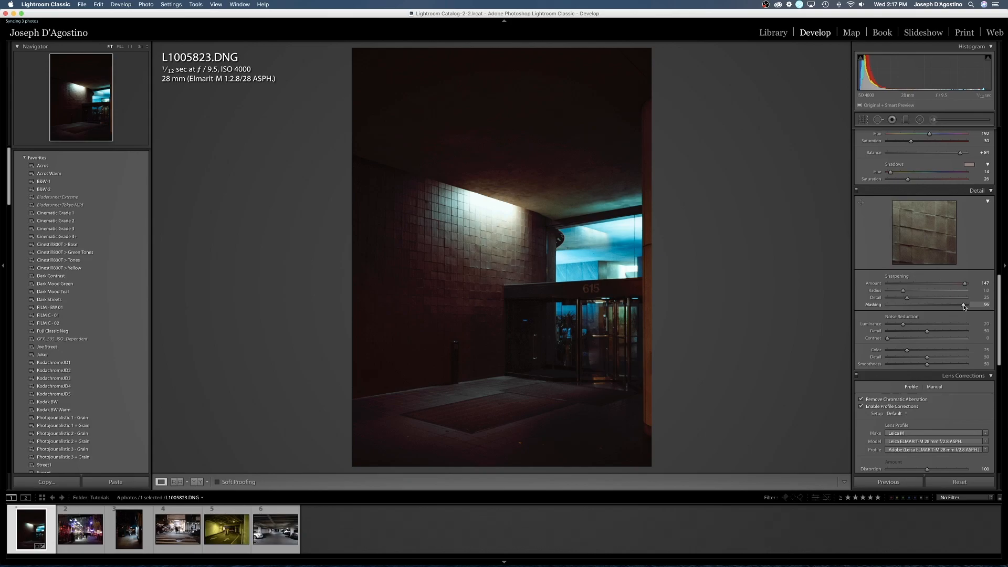
left_click_drag(964, 307, 952, 308)
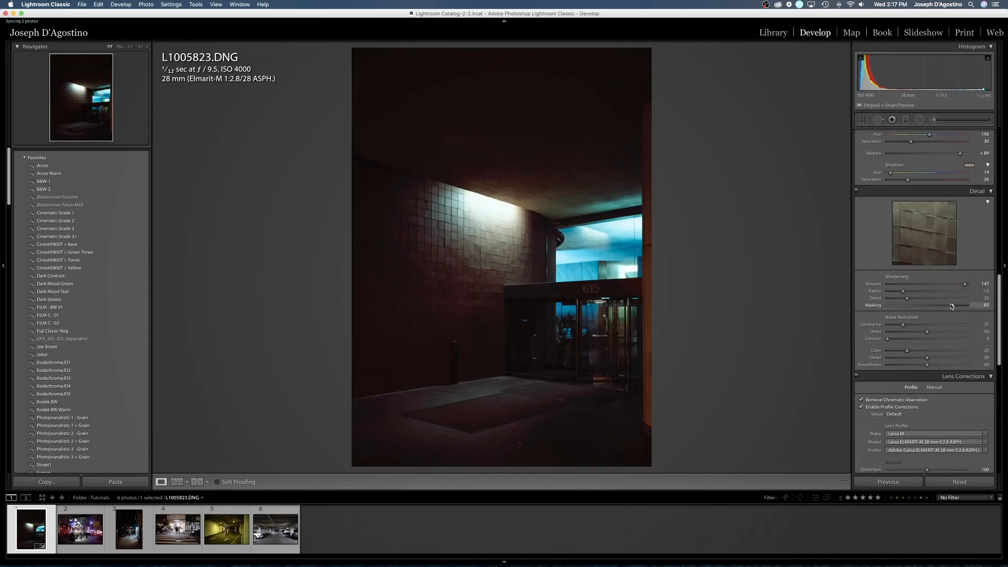
scroll(952, 304, "down", 2)
scroll(951, 304, "down", 10)
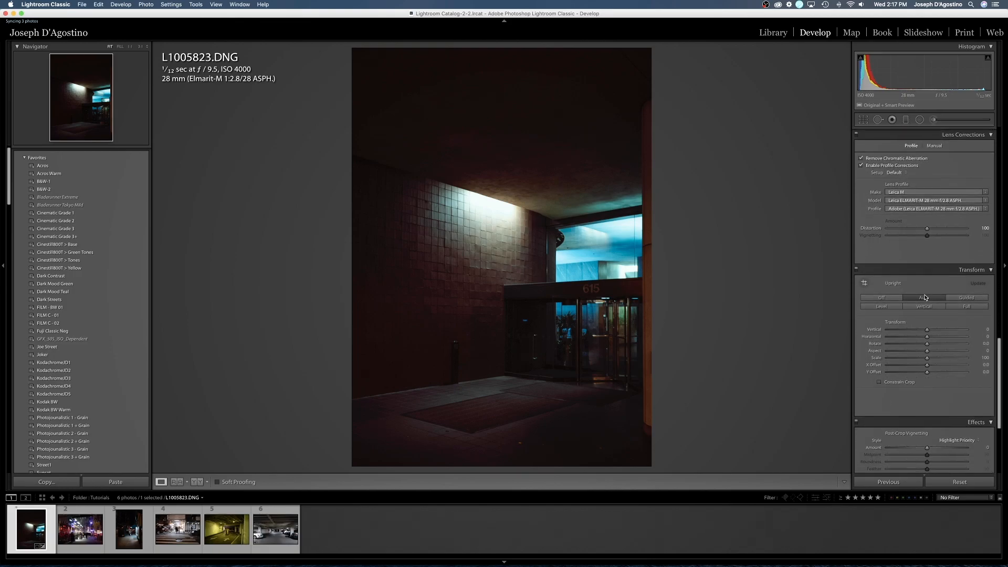
scroll(926, 297, "down", 3)
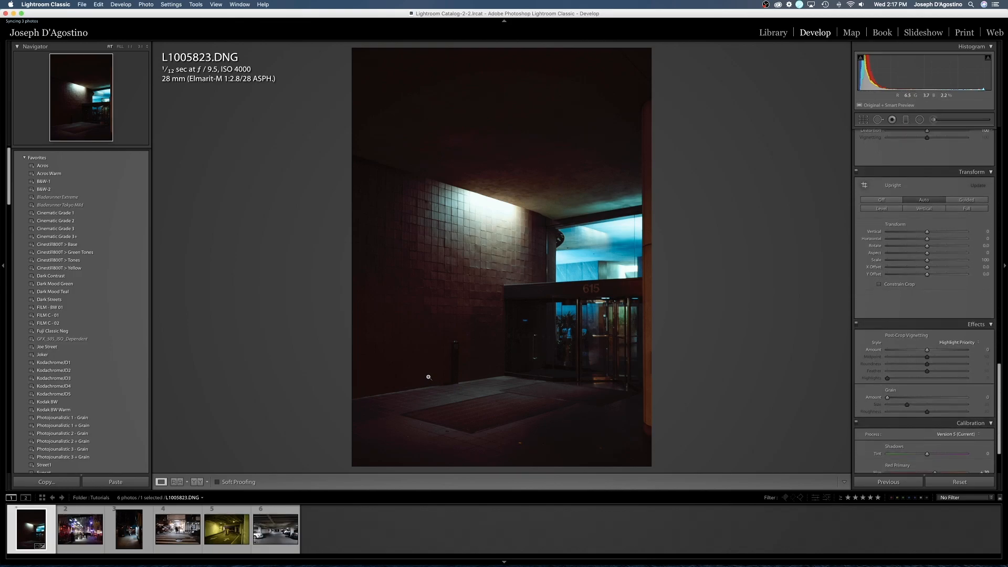
scroll(895, 368, "up", 15)
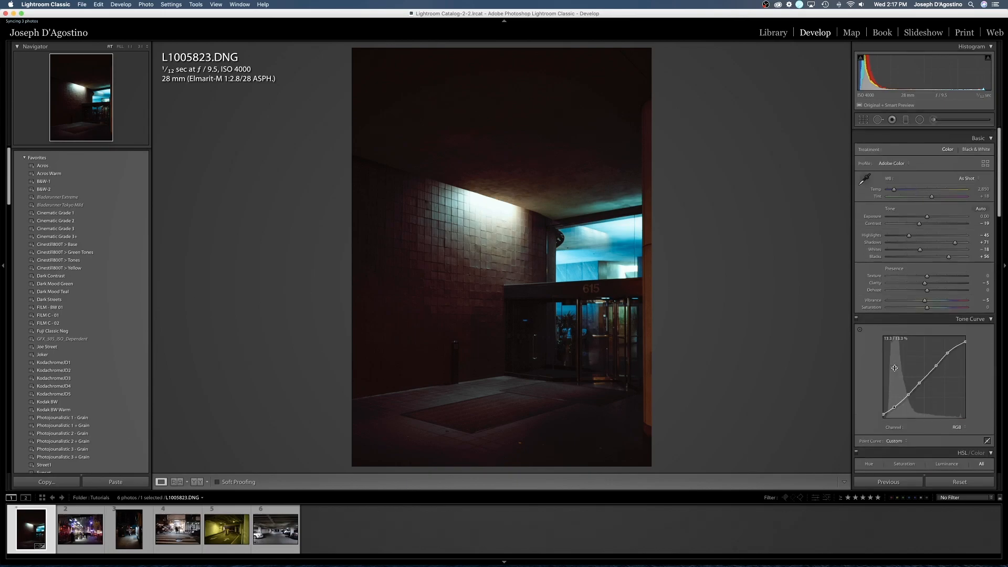
scroll(895, 368, "down", 1)
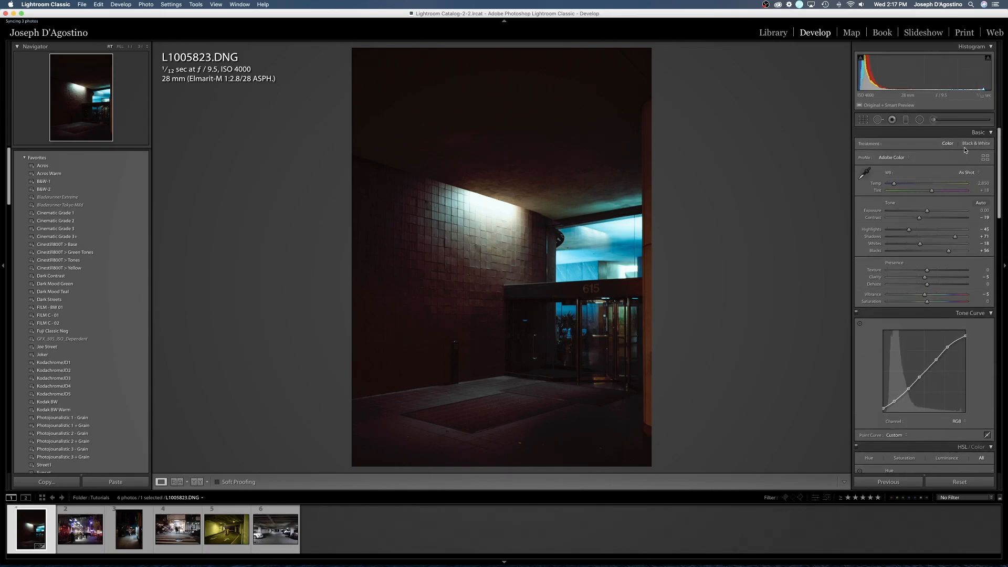
- Paint a glow along the wall light's upper edge with the Halation Brush adjustment preset and set the brush exposure to 3.23
left_click(934, 122)
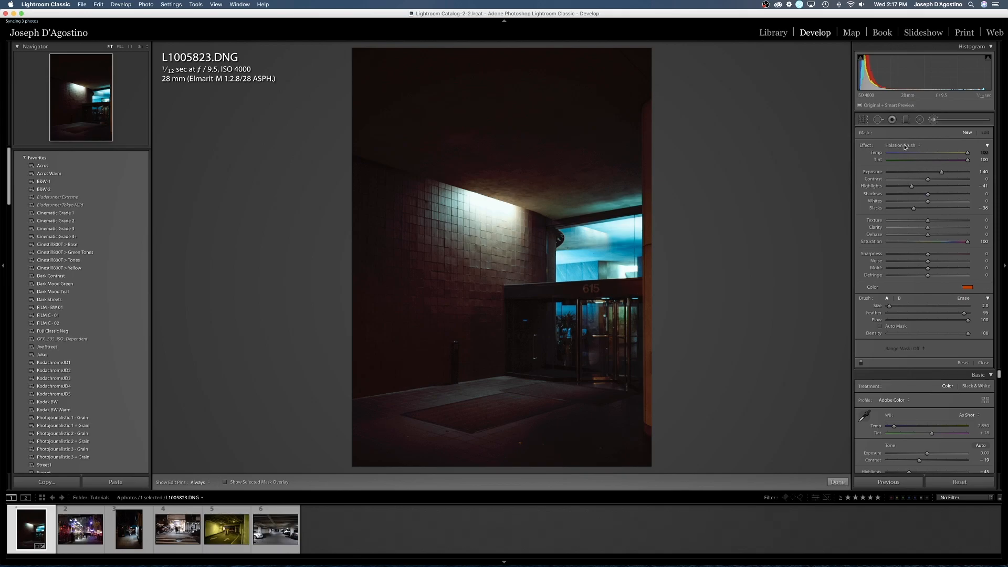
left_click(907, 145)
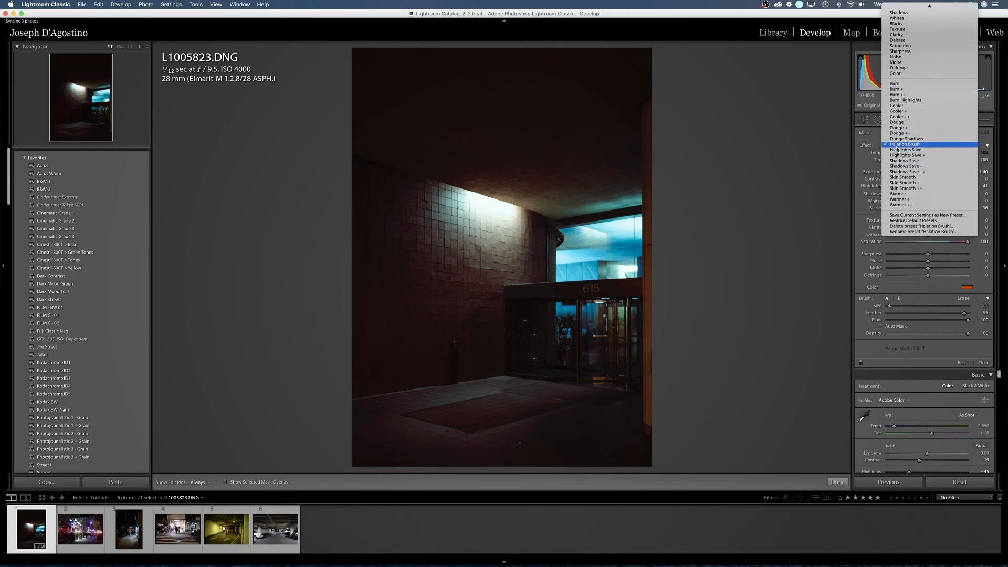
left_click(897, 147)
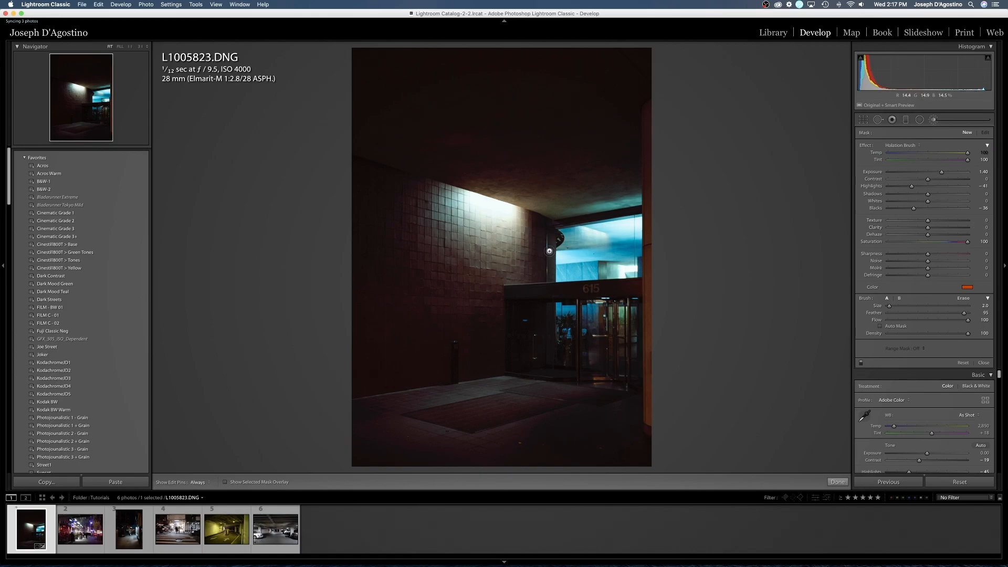
key("bracketright")
key("bracketright")
key("bracketleft")
key("bracketleft")
key("bracketright")
key("bracketright")
key("bracketright")
key("bracketright")
key("bracketright")
key("bracketright")
key("bracketright")
key("bracketright")
key("bracketright")
key("bracketleft")
key("bracketleft")
key("bracketleft")
key("bracketleft")
key("bracketleft")
key("bracketleft")
key("bracketleft")
key("bracketright")
left_click(468, 191)
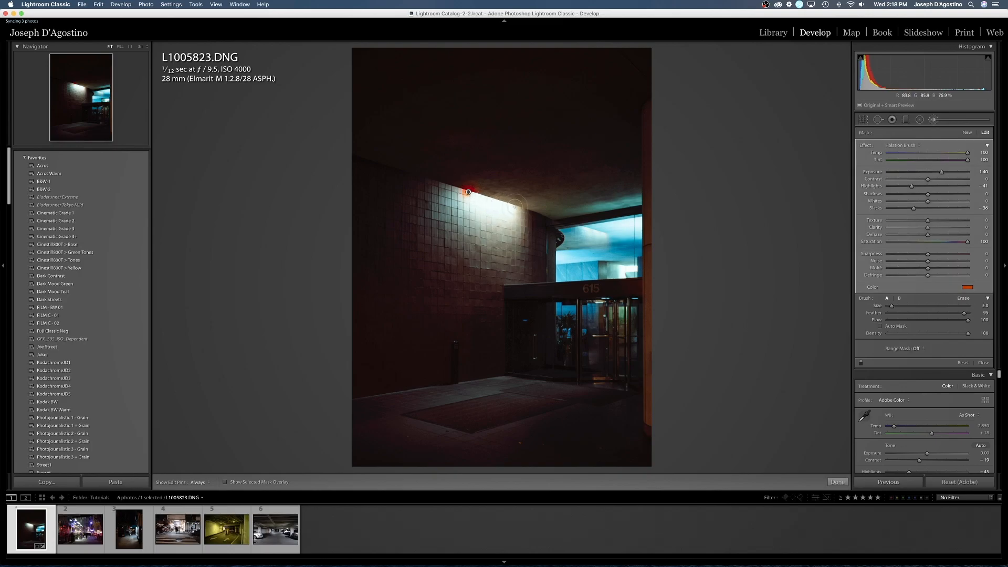
left_click(515, 206, "shift")
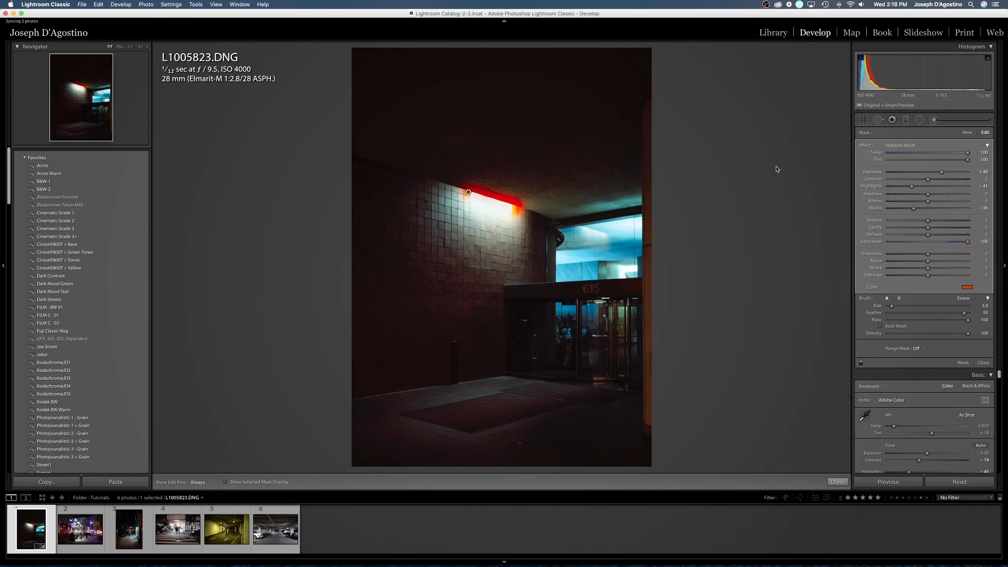
left_click_drag(943, 174, 962, 177)
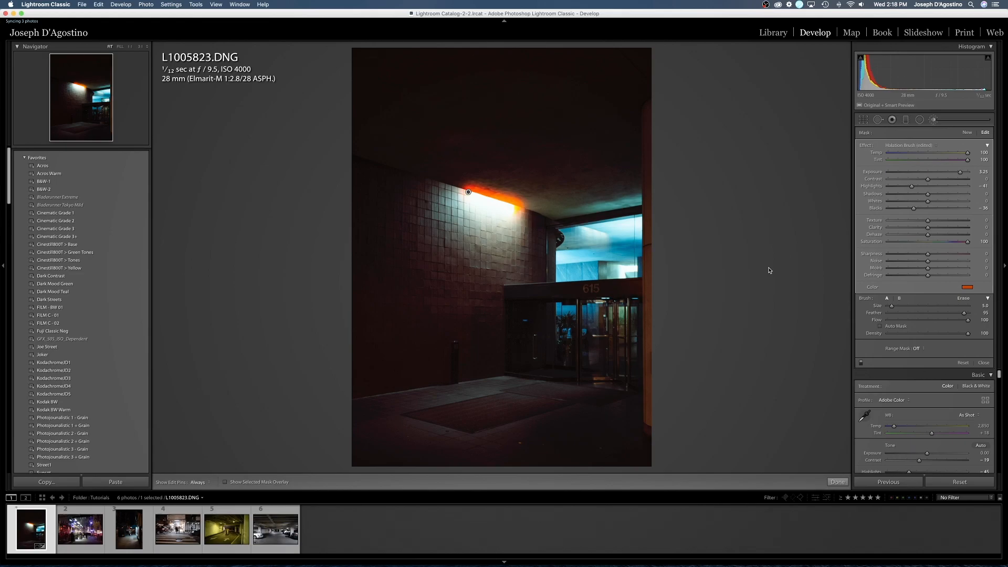
left_click(983, 364)
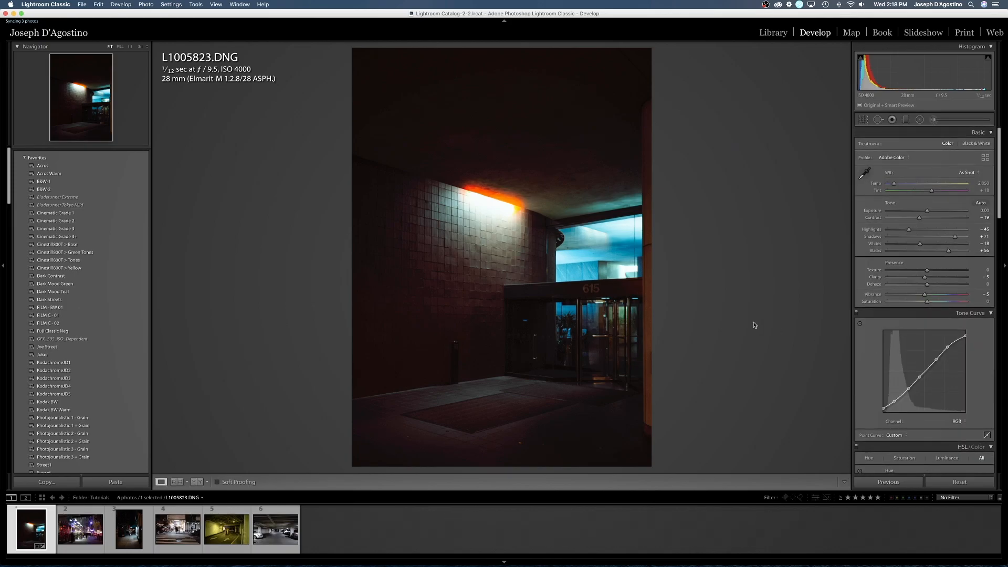
- Lower the entrance photo's overall exposure to -0.55 and its highlights to -65
left_click_drag(928, 212, 900, 232)
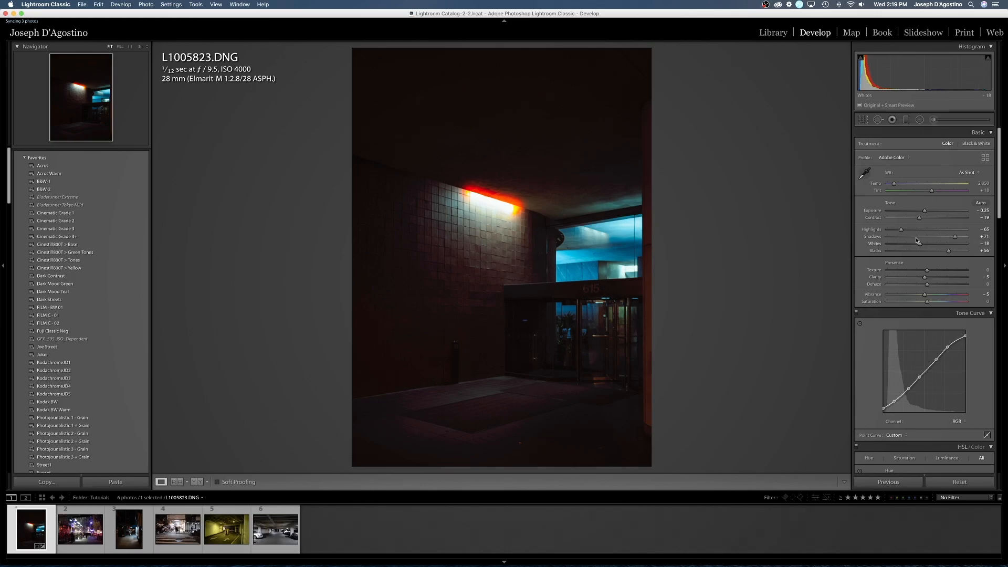
mouse_move(925, 210)
left_mouse_down()
mouse_move(938, 212)
mouse_move(923, 213)
left_mouse_up()
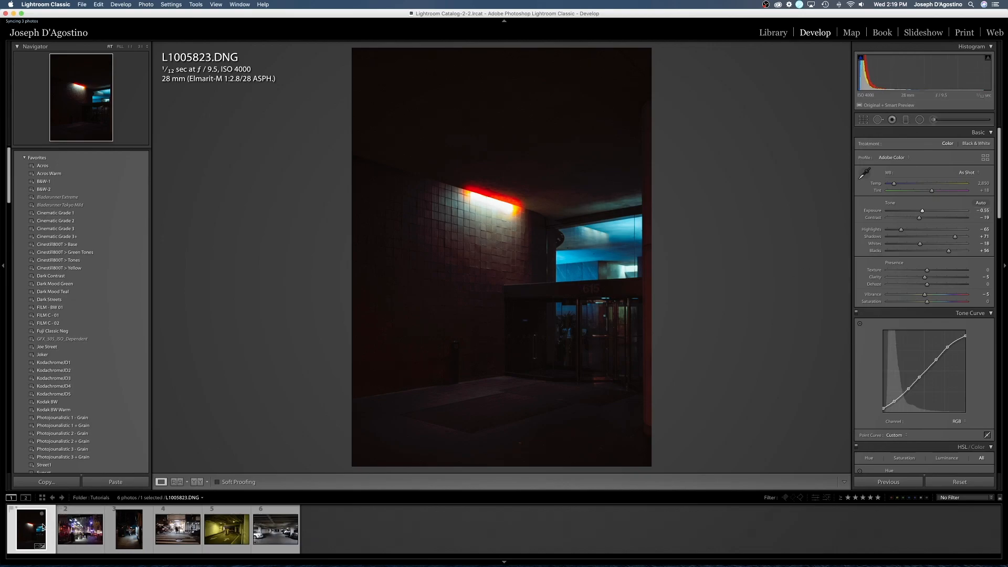
- Open the second photo, _DSF1578.RAF, and apply the Cinestill800T > Green Tones preset from the Favorites
left_click(79, 516)
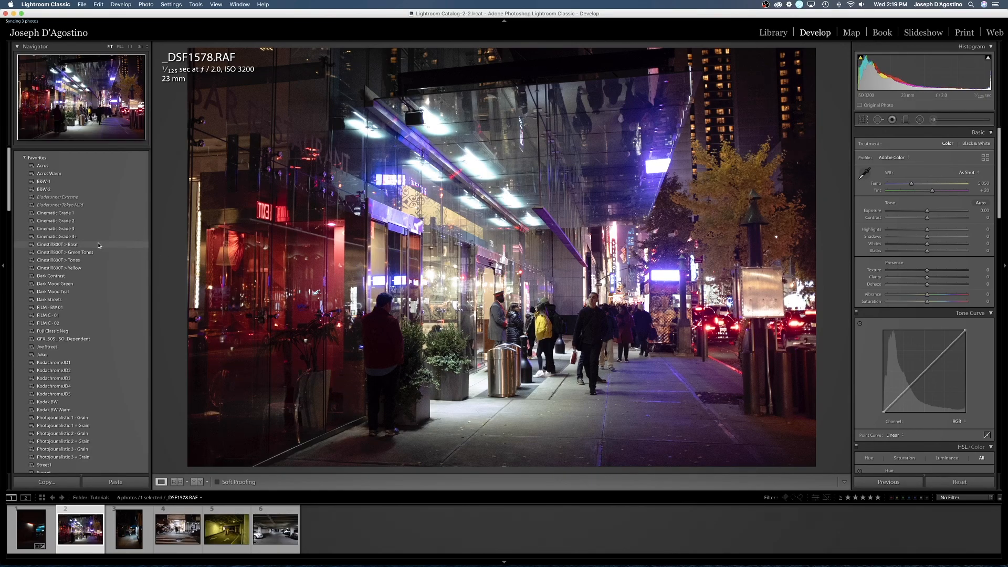
mouse_move(98, 245)
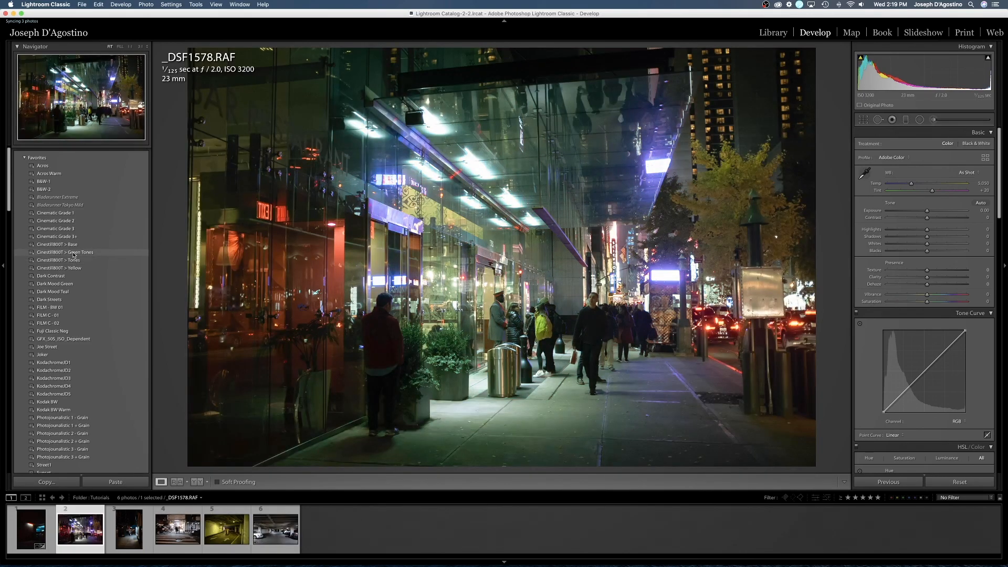
left_click(73, 252)
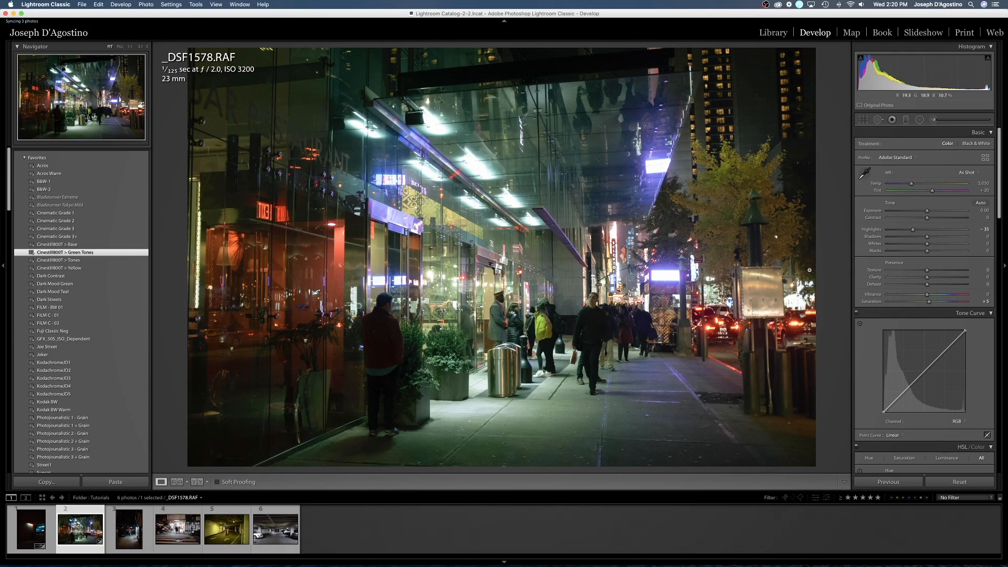
- Set the street photo's exposure to -1.00, shadows to +61 and blacks to -15
left_click_drag(927, 212, 920, 214)
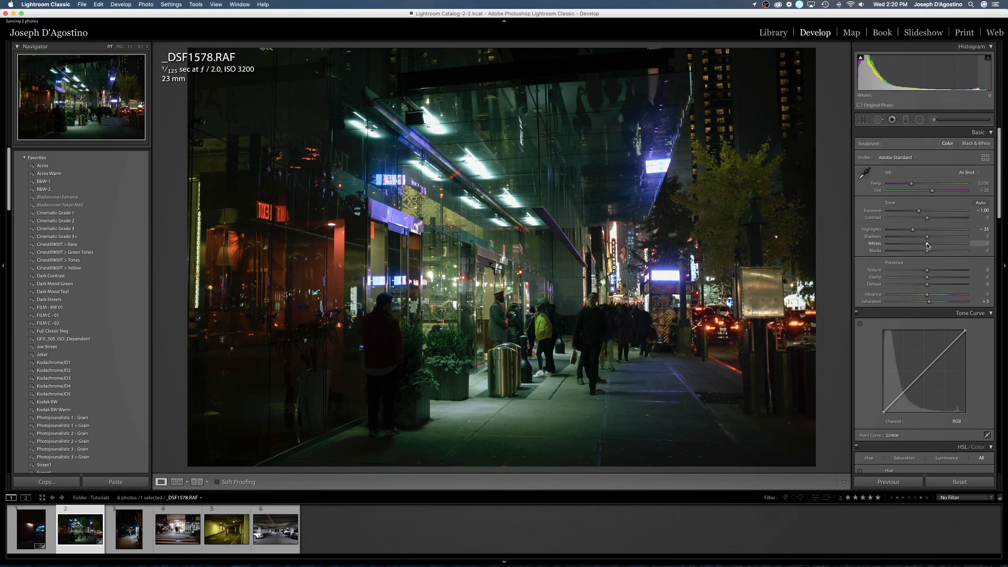
left_click_drag(927, 237, 951, 240)
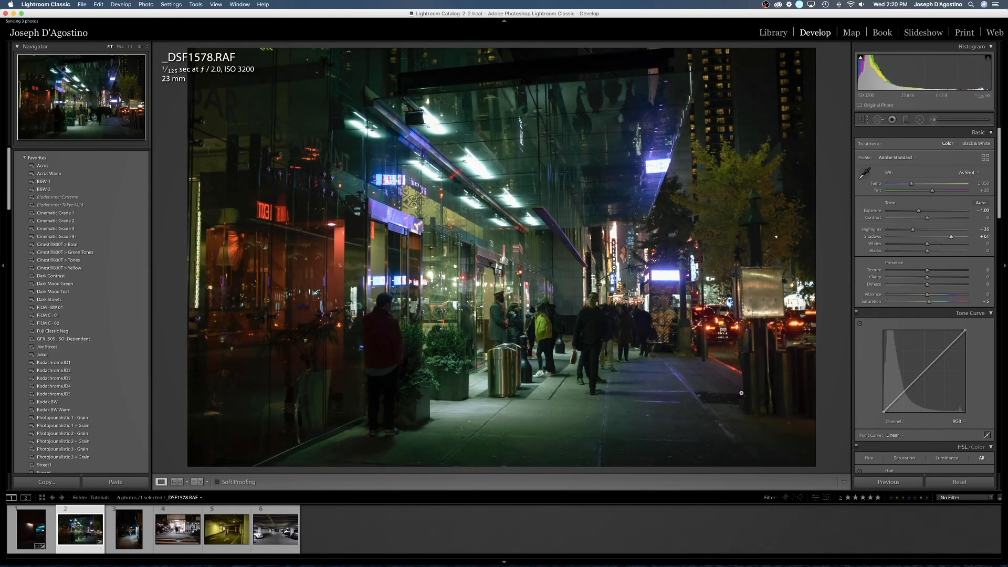
mouse_move(927, 251)
left_mouse_down()
mouse_move(938, 255)
mouse_move(921, 255)
left_mouse_up()
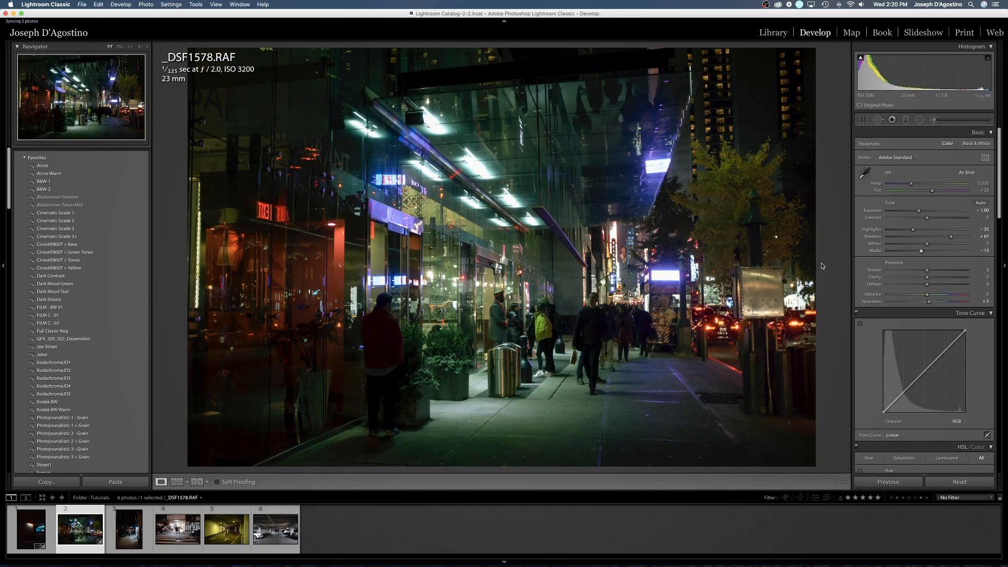
- Paint Halation Brush glow along the canopy's ceiling lights in the street photo and set the brush exposure to 2.89
left_click(933, 119)
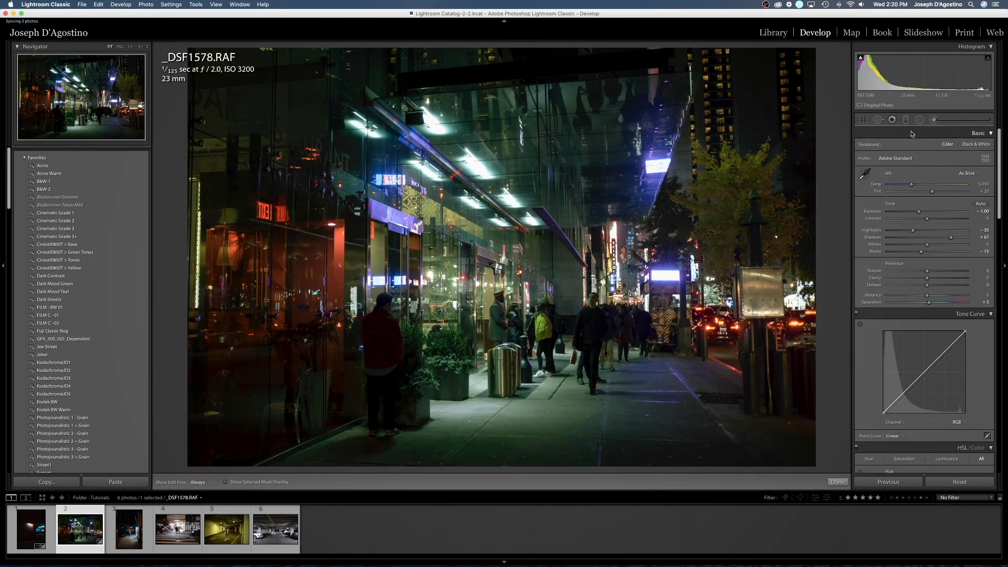
key("h")
left_click(424, 108)
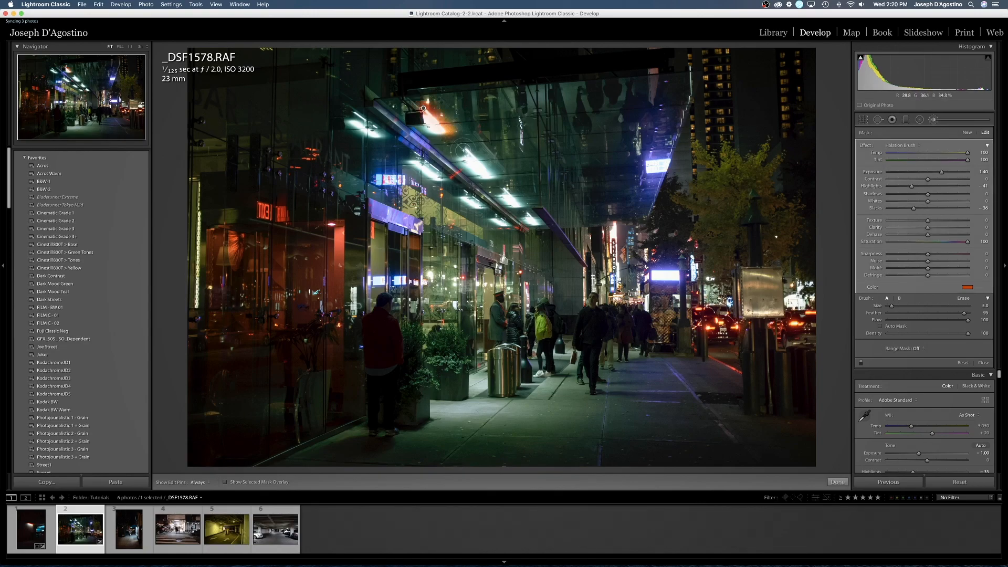
key("h")
left_click_drag(466, 148, 491, 178)
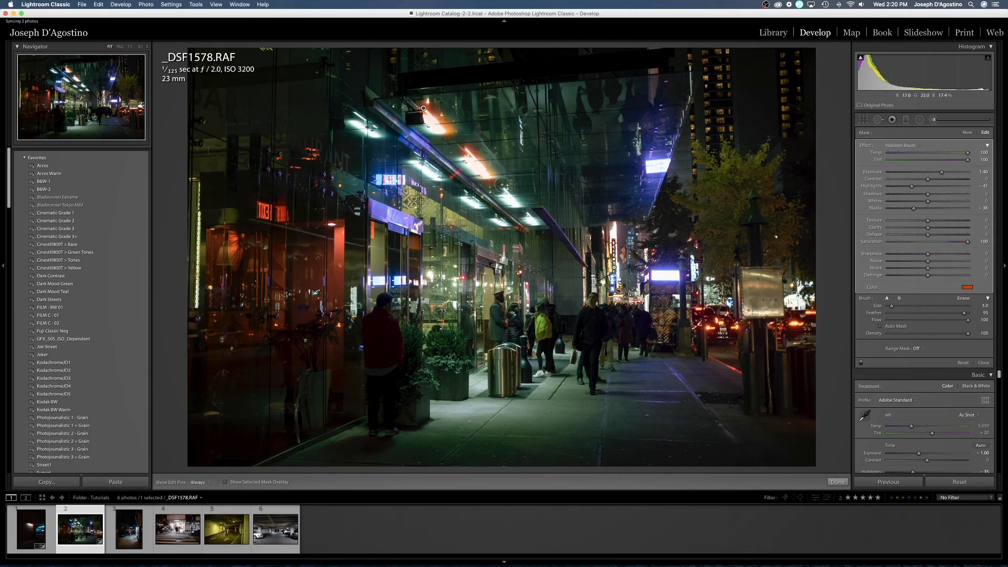
key("bracketleft")
key("bracketleft")
key("h")
key("shift")
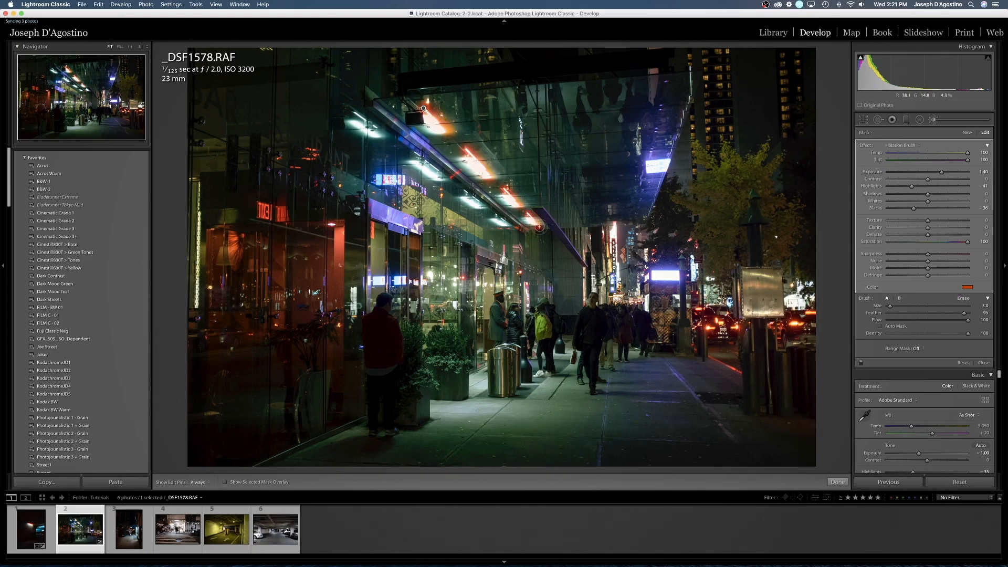
left_click_drag(944, 174, 957, 177)
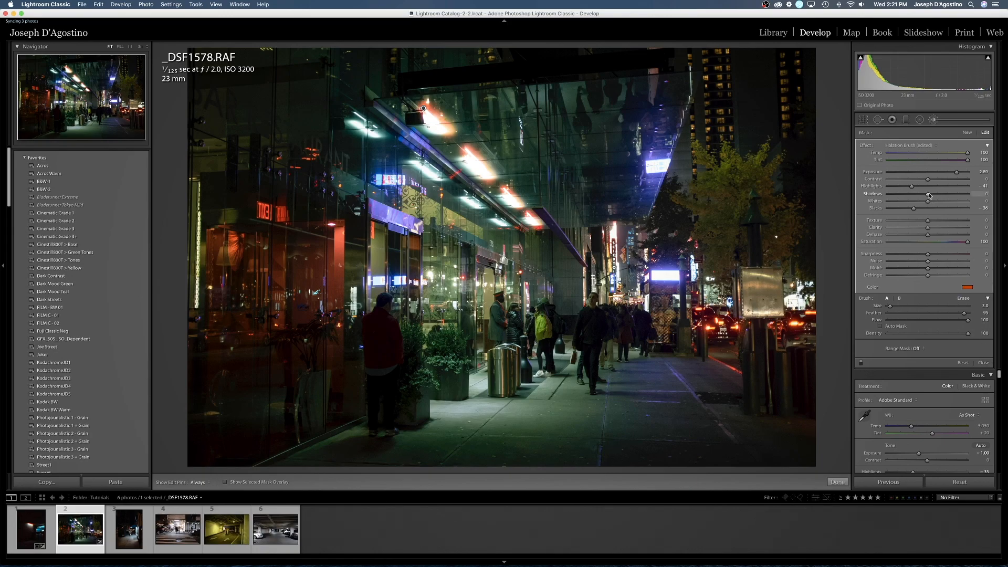
left_click(983, 363)
- Lower the street photo's overall exposure to -1.45 and its highlights to -54
left_click_drag(919, 211, 904, 227)
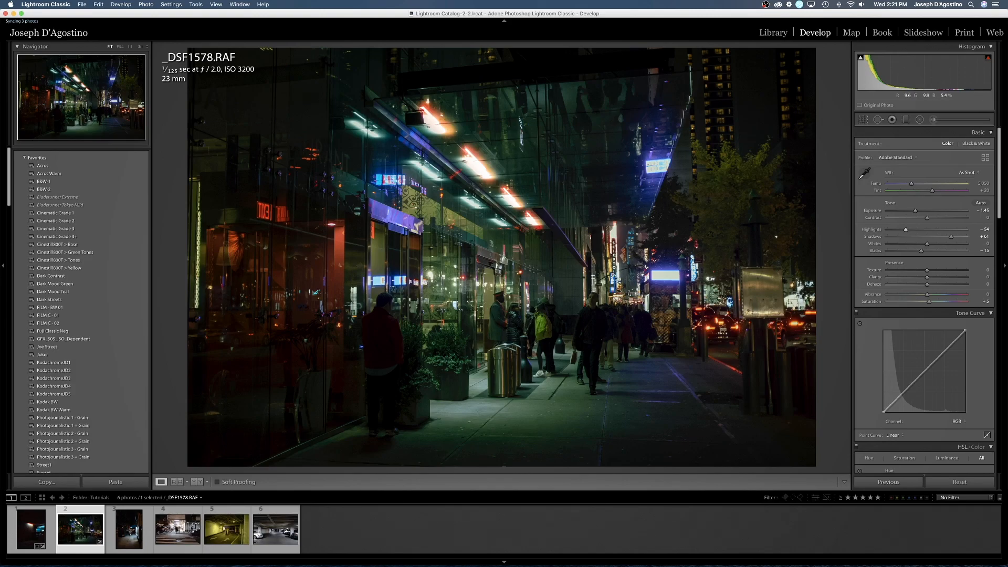
- Open the third photo, L1005845.DNG, and crop away a strip of dark sky and building along its upper edge
left_click(129, 542)
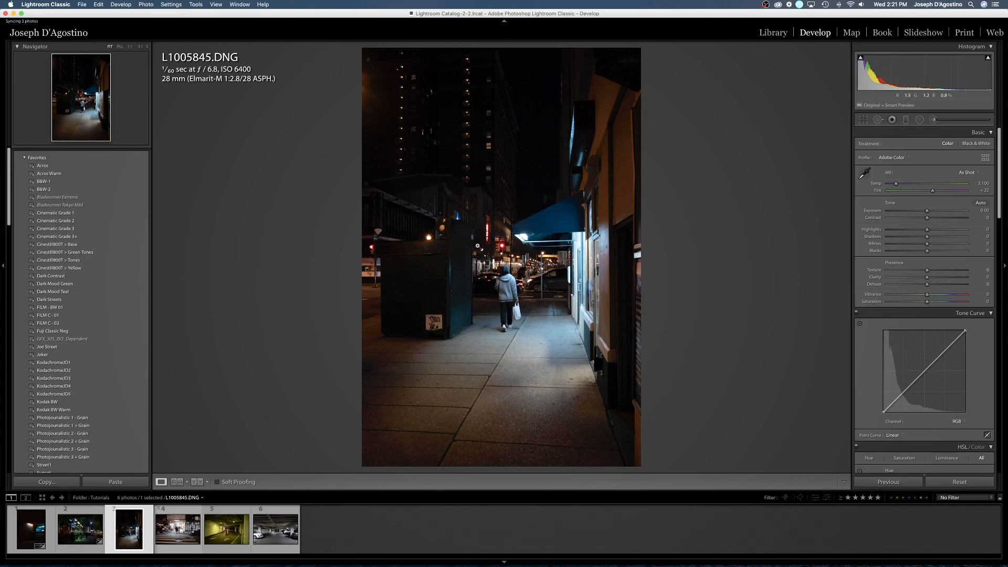
left_click(863, 120)
left_click_drag(500, 46, 495, 75)
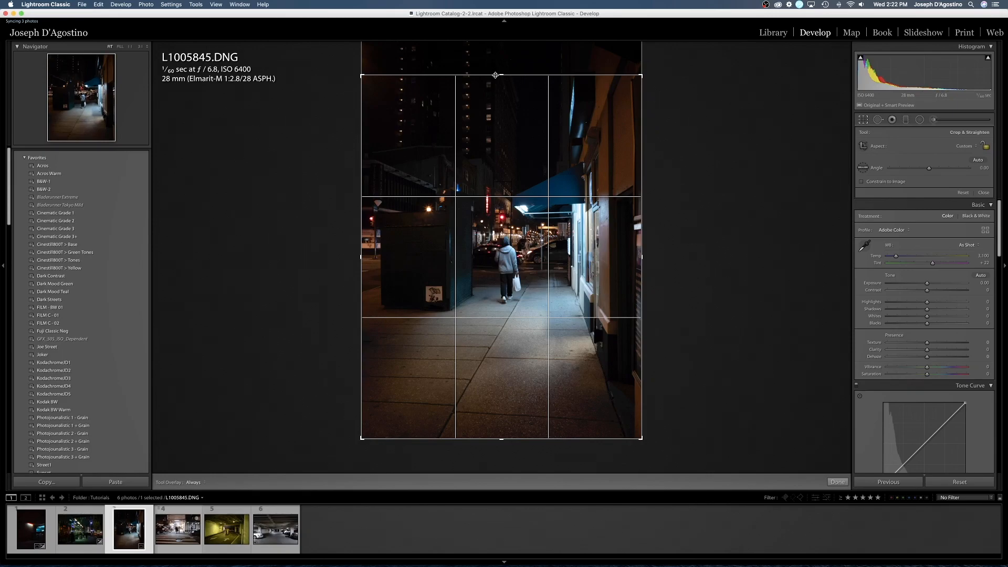
key("Return")
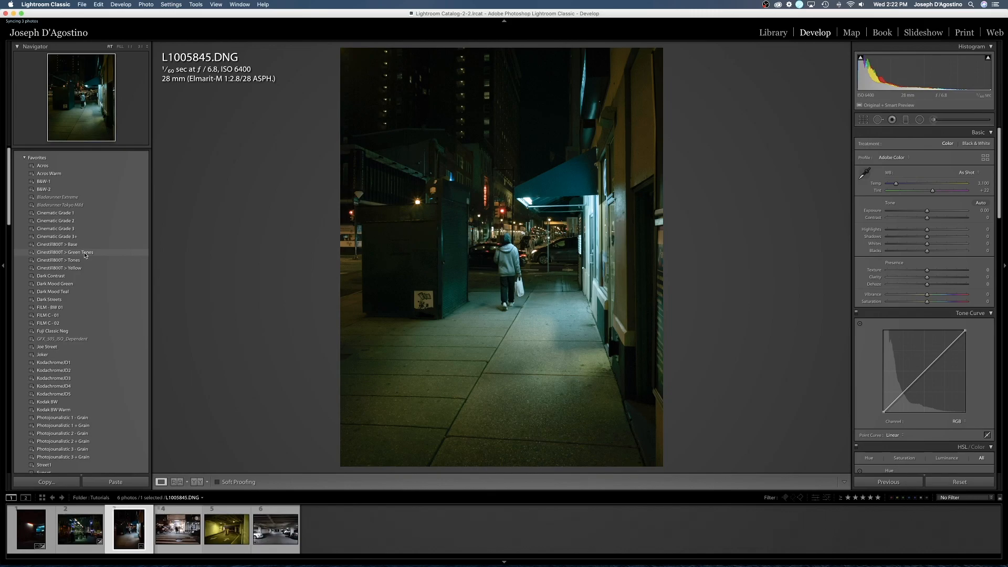
- Try the Cinestill800T > Green Tones preset, replace it with Cinestill800T > Tones, and set whites to -17 and blacks to +41
left_click(85, 253)
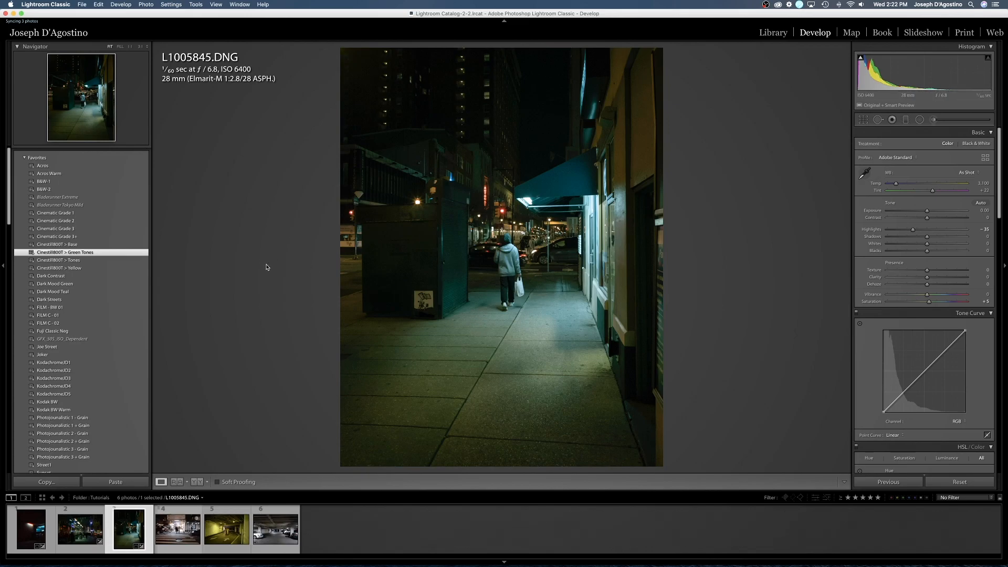
left_click(74, 261)
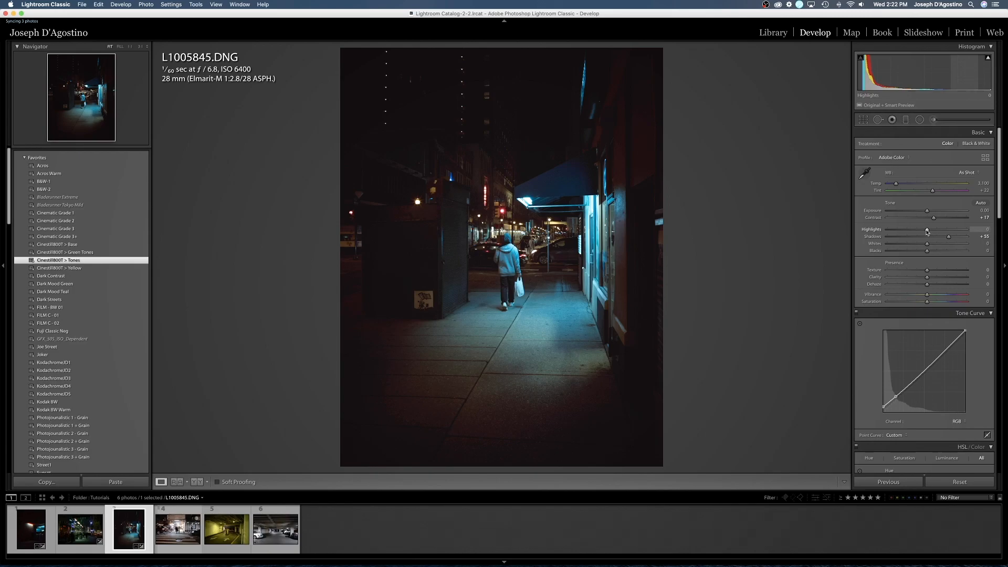
left_click_drag(927, 231, 943, 256)
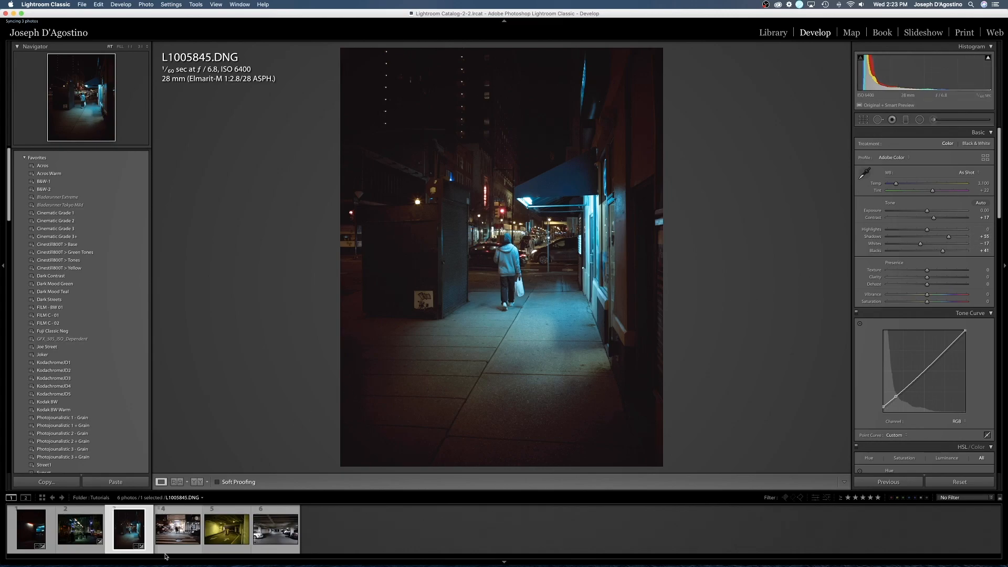
- Open _DSF1612.RAF, apply the Cinestill800T > Base preset, and set exposure to -0.30, highlights to -52 and shadows to +76
left_click(173, 515)
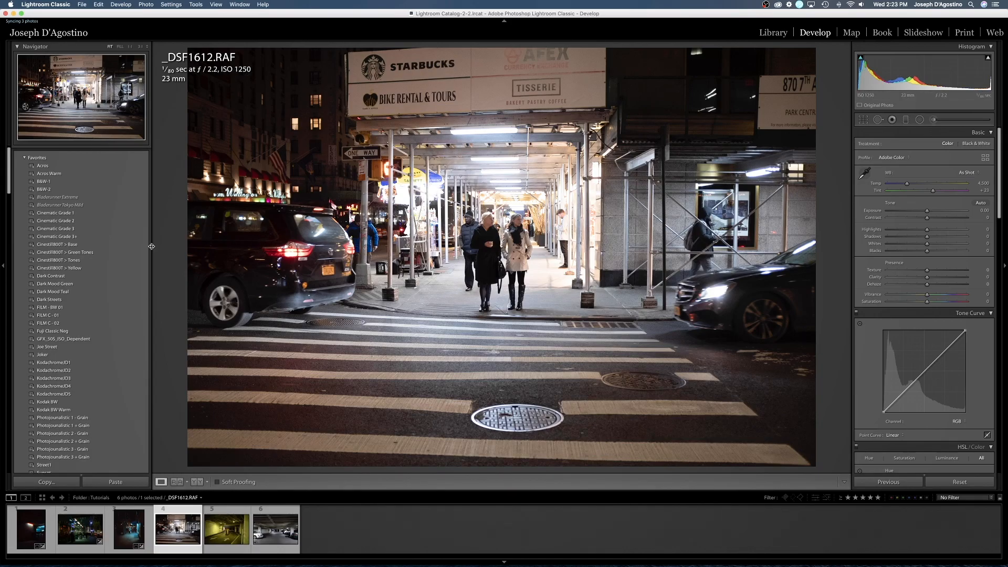
left_click(73, 245)
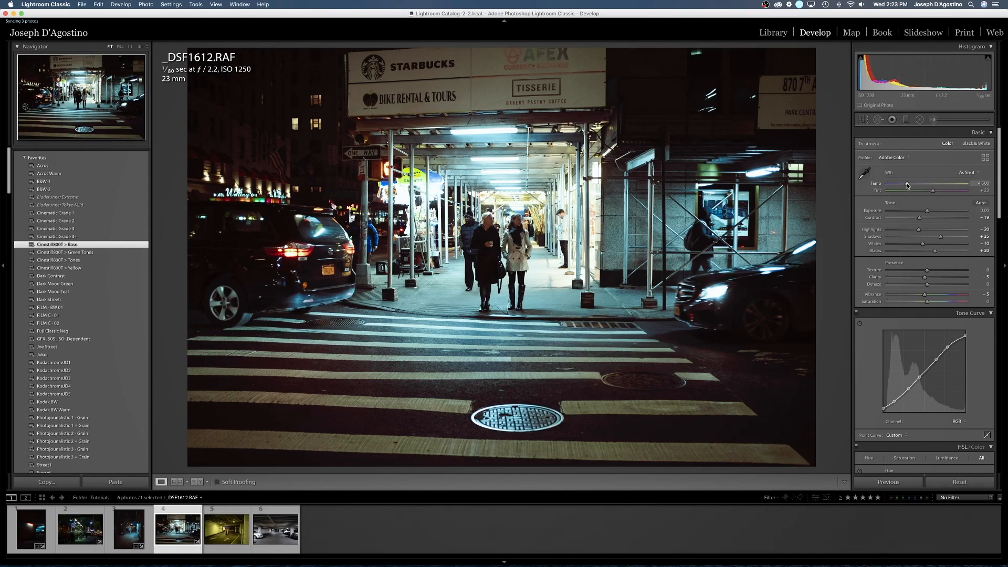
left_click_drag(928, 213, 956, 239)
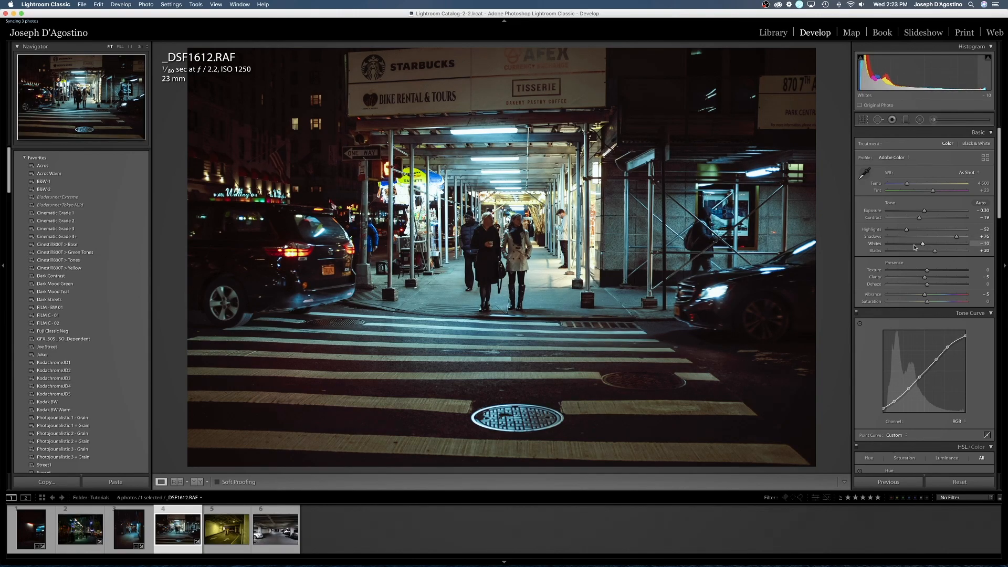
- Slightly adjust the Split Toning balance of the crosswalk photo
scroll(925, 261, "down", 2)
scroll(925, 261, "down", 10)
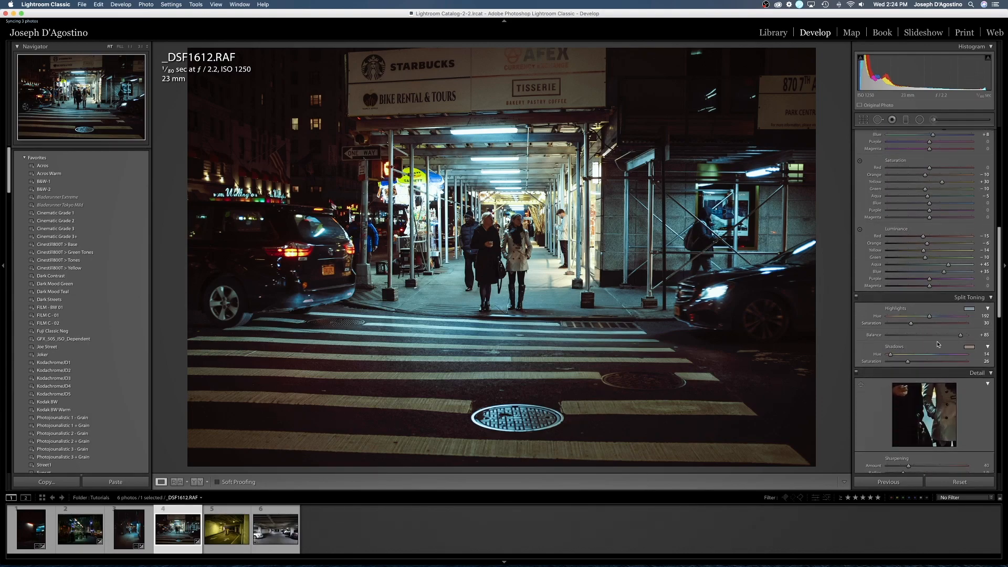
mouse_move(961, 337)
left_mouse_down()
mouse_move(945, 339)
mouse_move(972, 336)
mouse_move(933, 338)
mouse_move(960, 338)
left_mouse_up()
scroll(932, 149, "up", 10)
- Paint Halation Brush glow at size 4.0 along the three nearest ceiling lights under the scaffolding
left_click(933, 120)
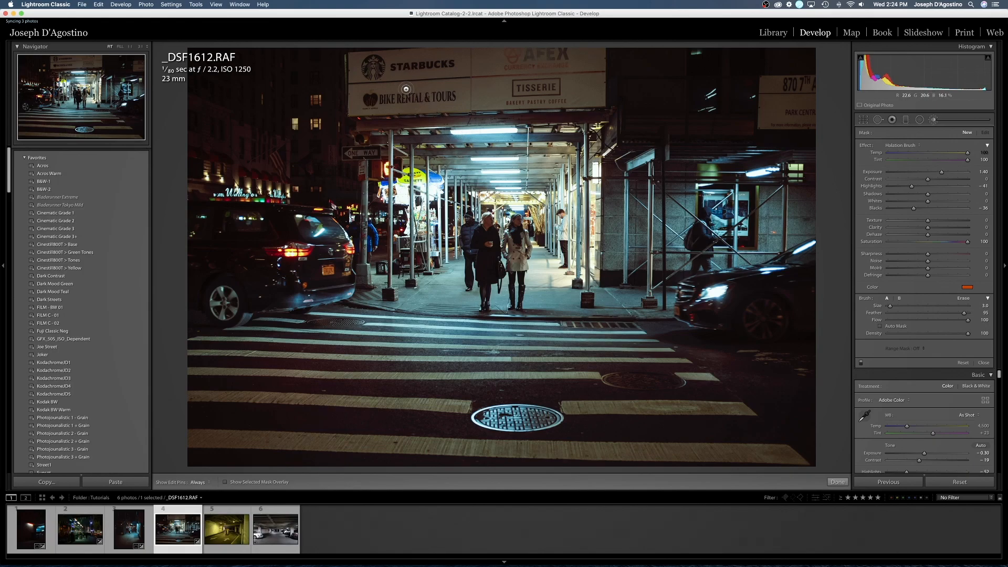
key("bracketright")
left_click(453, 132)
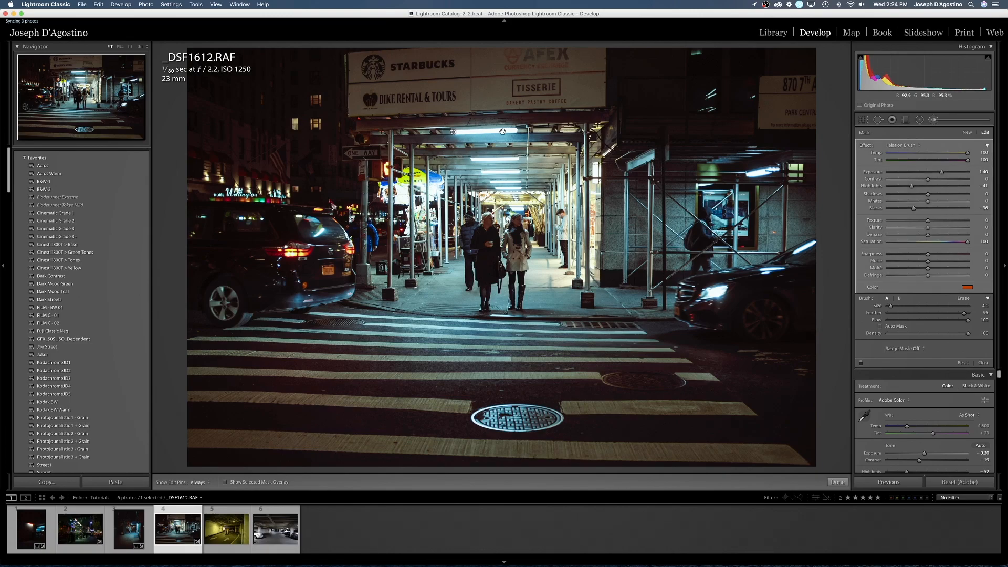
left_click(517, 131, "shift")
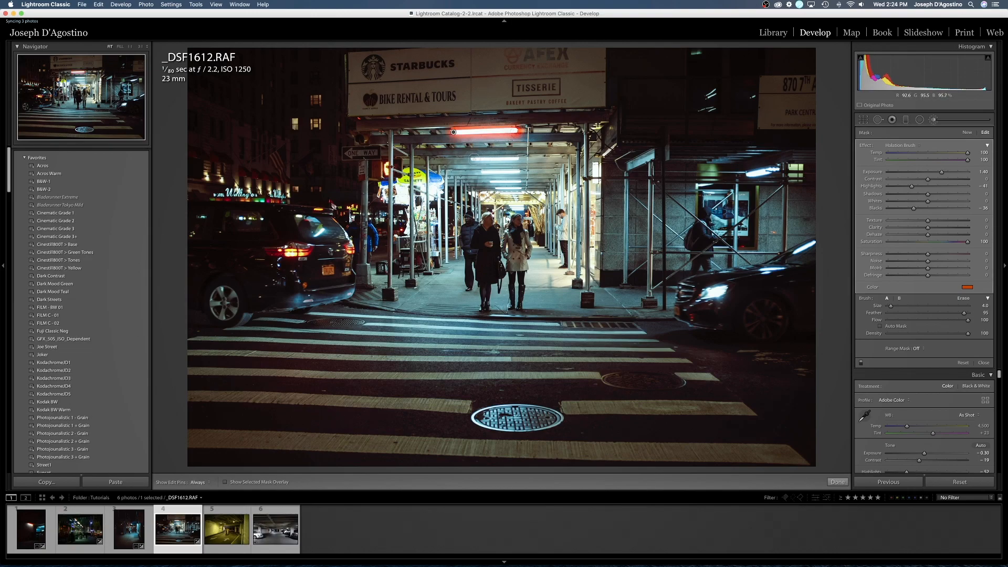
key("shift")
left_click(519, 158, "shift")
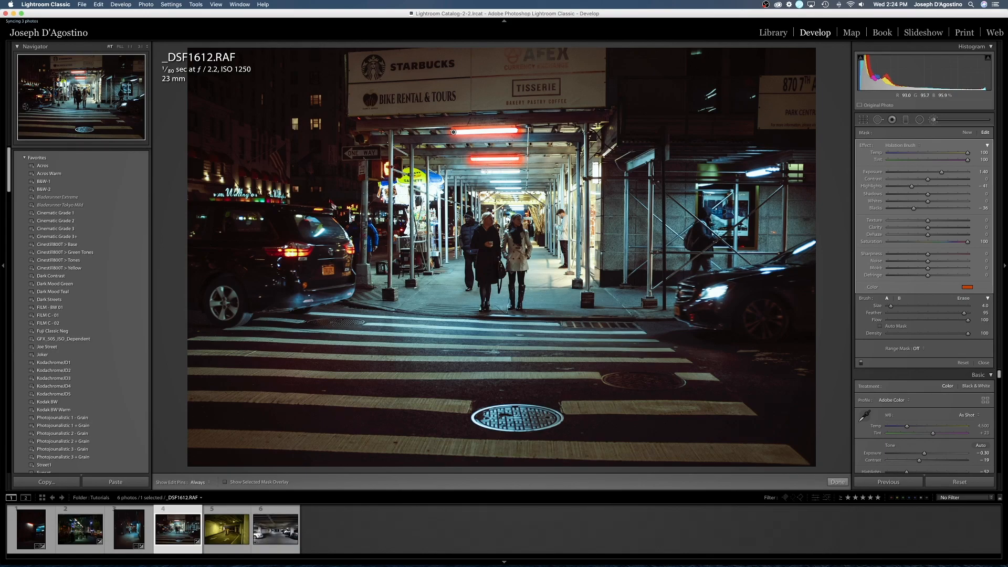
key("shift")
left_click(520, 171, "shift")
- Reduce the Halation Brush to size 2.0 and paint glow along the smaller, more distant ceiling lights in the scaffold passage
key("[")
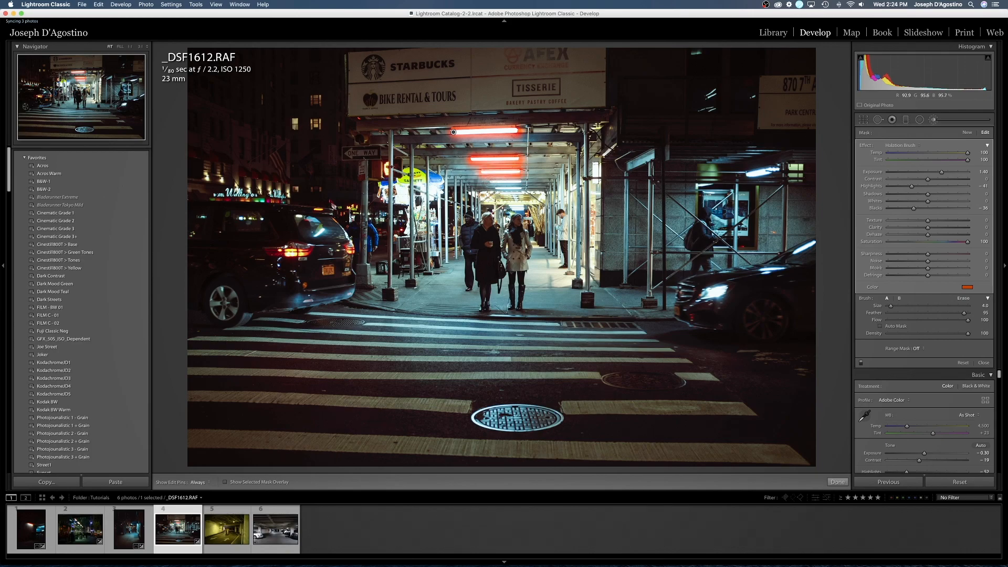
key("shift")
left_click(519, 182, "shift")
key("shift")
left_click(520, 188, "shift")
key("shift")
key("shift")
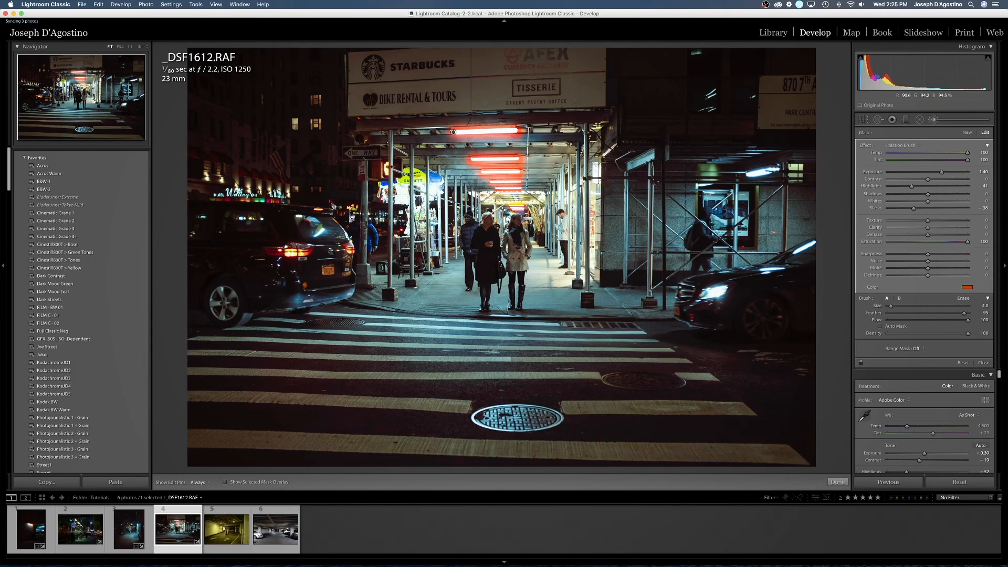
key("shift")
- Paint halation glow over the vertical light beside the passage and the tube light above the walking pedestrian
left_click(597, 180, "shift")
key("]")
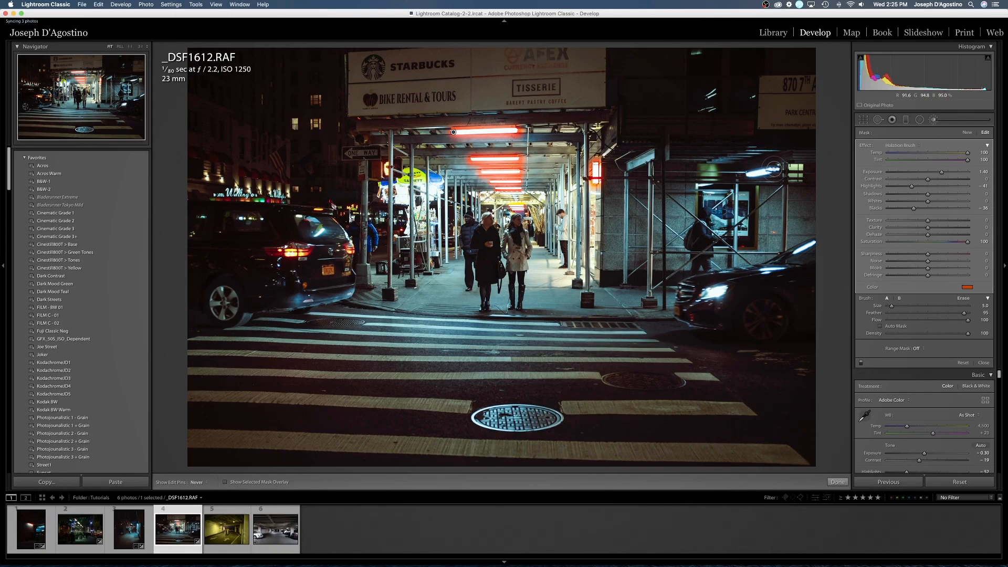
left_click(772, 170)
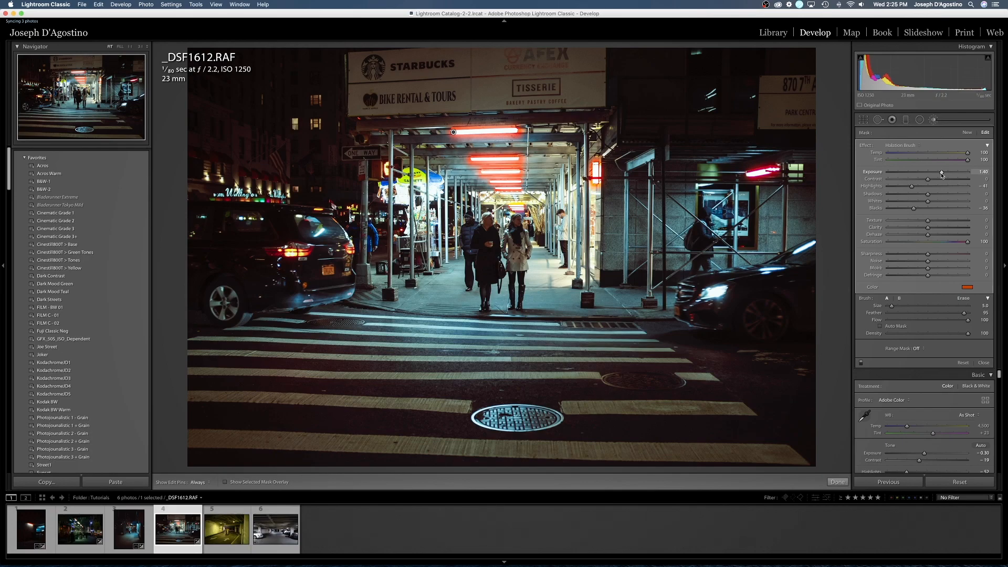
- Set the Halation Brush exposure to 2.07 and lower the crosswalk photo's overall highlights to -78
left_click_drag(942, 175, 951, 177)
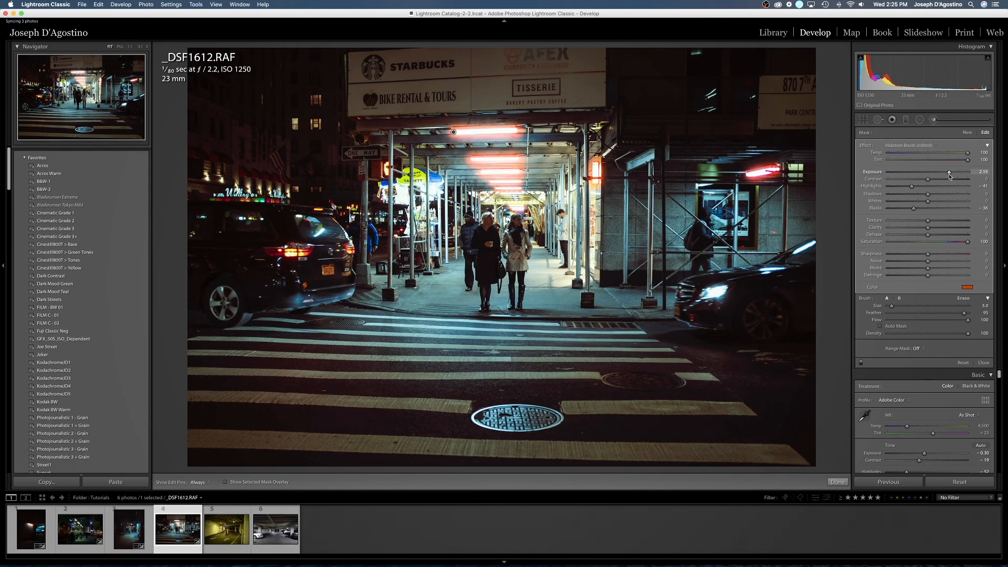
left_click_drag(949, 177, 948, 179)
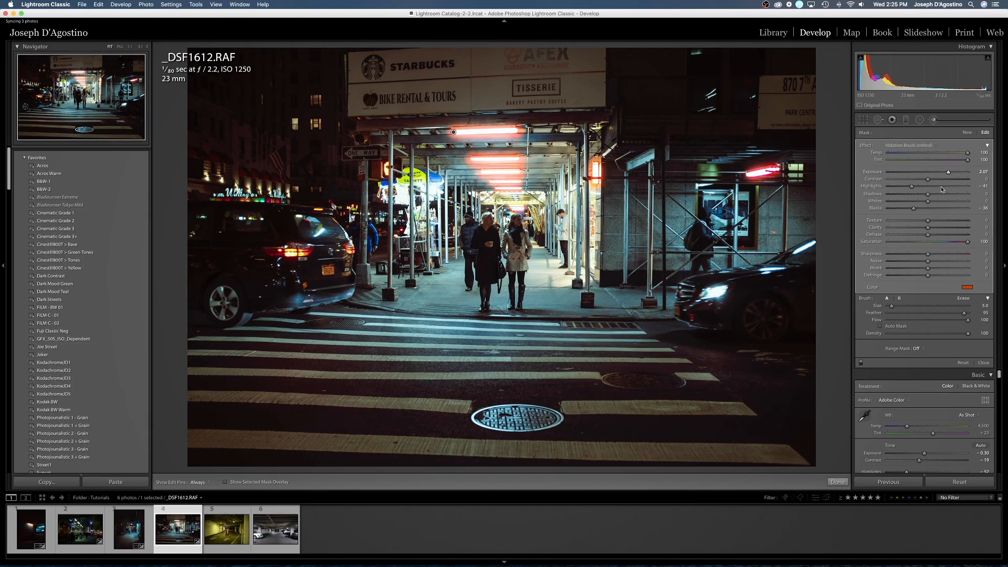
left_click(984, 363)
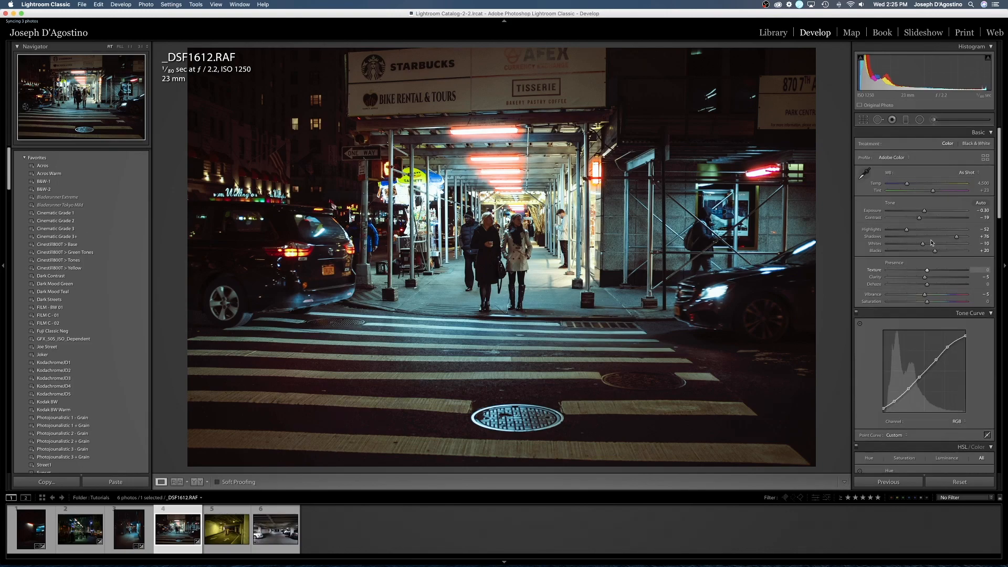
left_click_drag(905, 231, 895, 233)
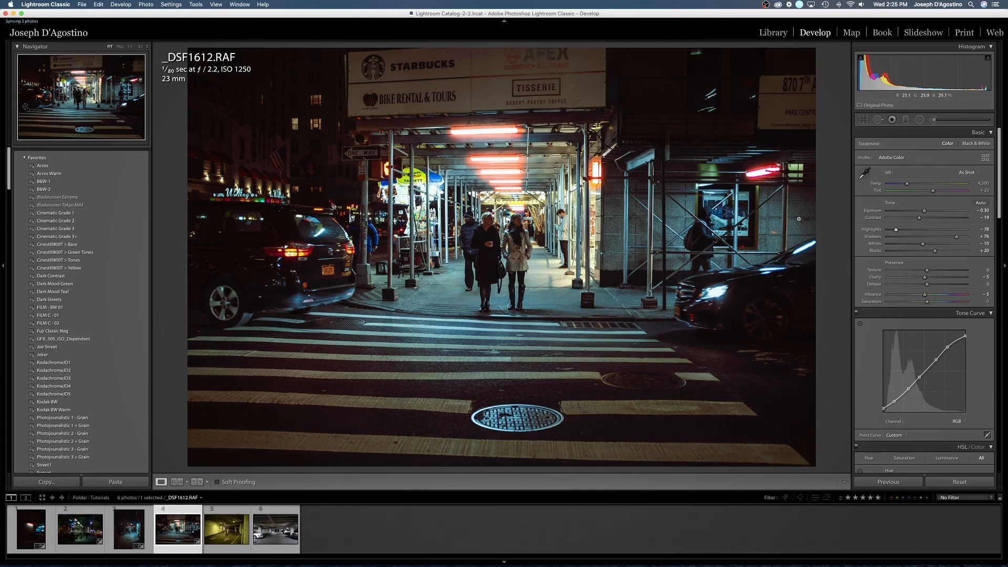
left_click_drag(896, 230, 895, 230)
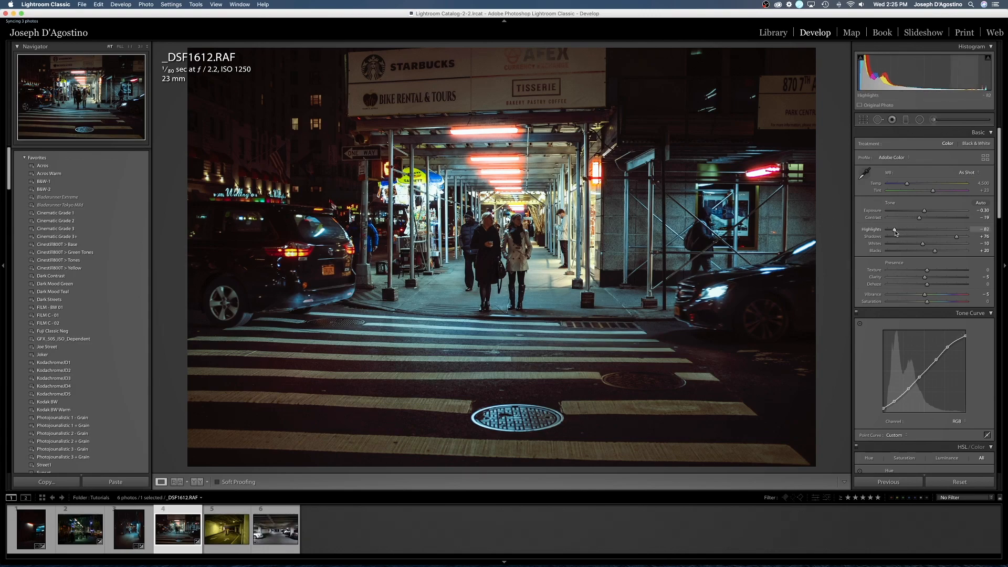
- Paint a Dodge + brush of size 37.0 over the two central pedestrians and set its exposure to 0.36 and shadows to 23
left_click(920, 121)
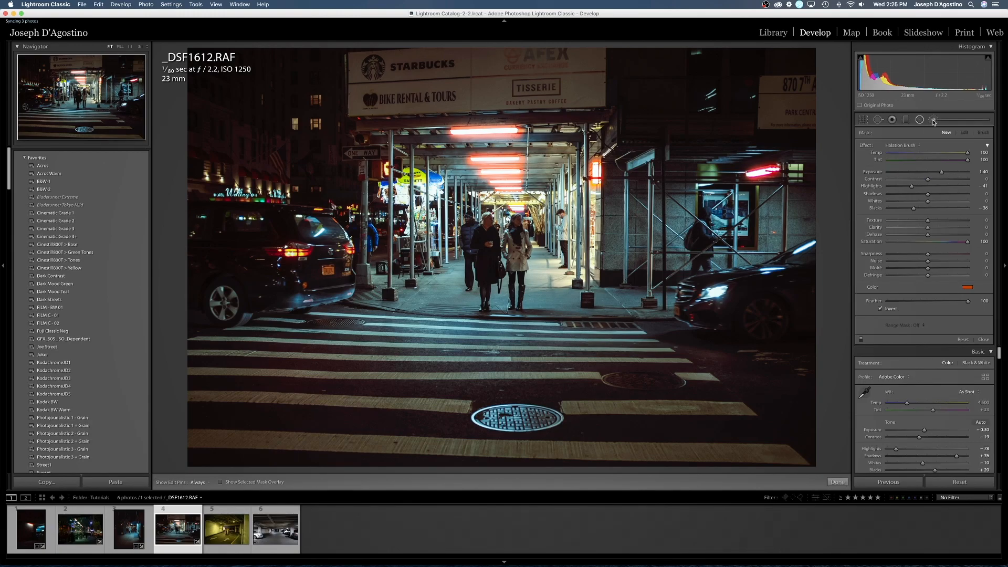
left_click(933, 120)
left_click(899, 143)
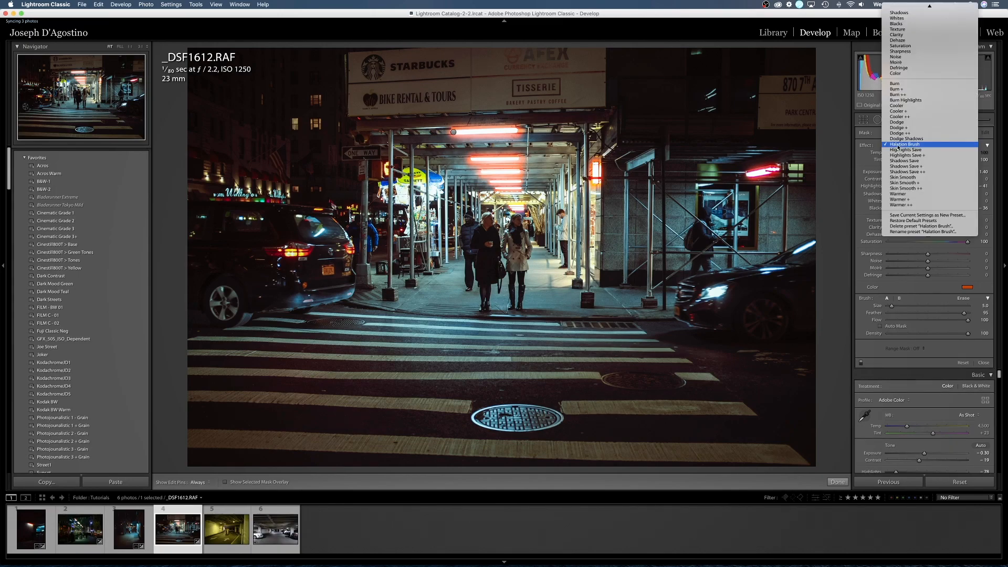
left_click(897, 127)
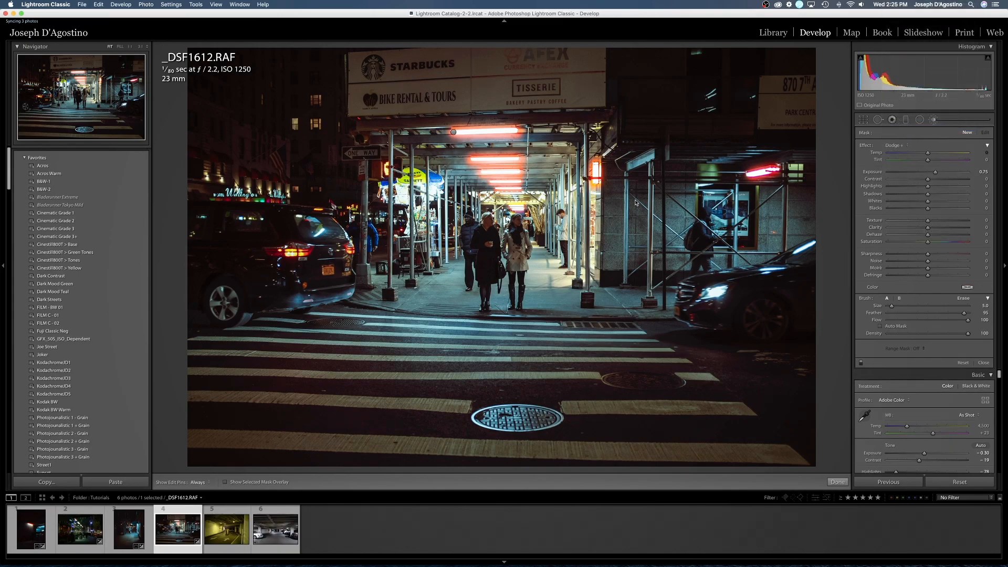
scroll(495, 251, "up", 10)
key("h")
scroll(489, 245, "down", 1)
mouse_move(489, 245)
left_mouse_down()
mouse_move(517, 254)
mouse_move(501, 231)
mouse_move(499, 254)
left_mouse_up()
scroll(494, 346, "up", 1)
scroll(536, 389, "up", 6)
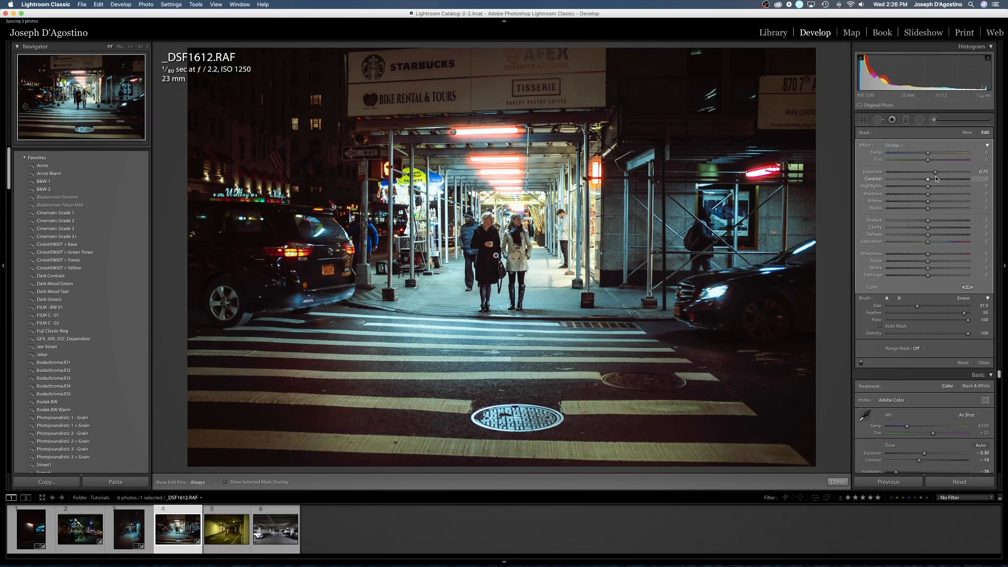
left_click_drag(935, 172, 939, 195)
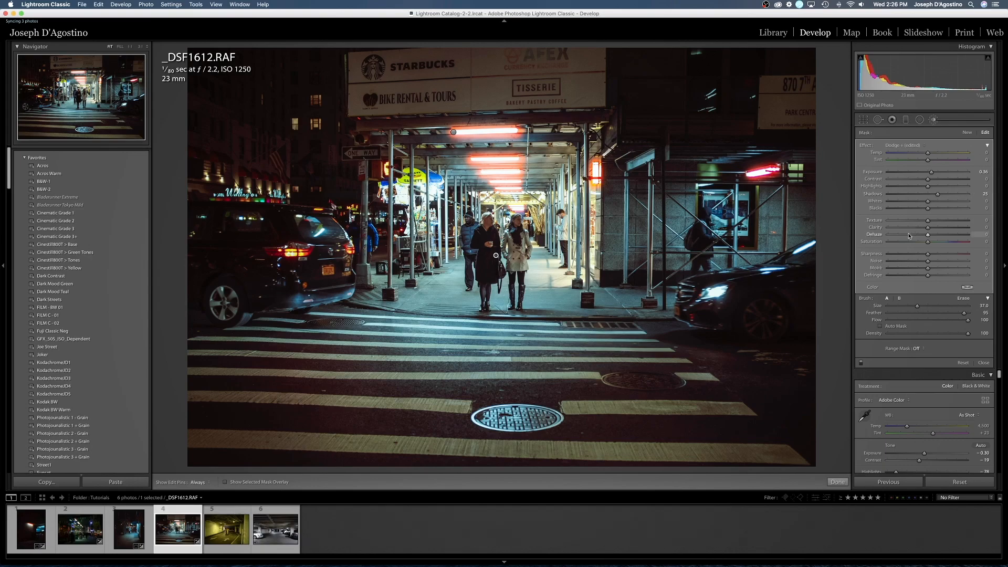
left_click(983, 363)
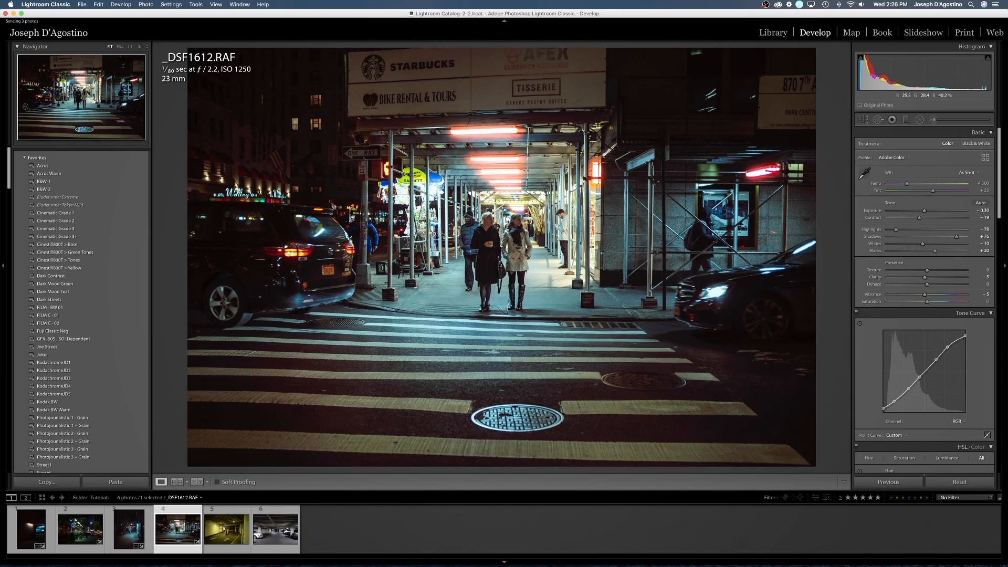
- Open the fifth photo, L1005849.DNG, and straighten the parking garage by rotating the crop -1.74 degrees
left_click(226, 514)
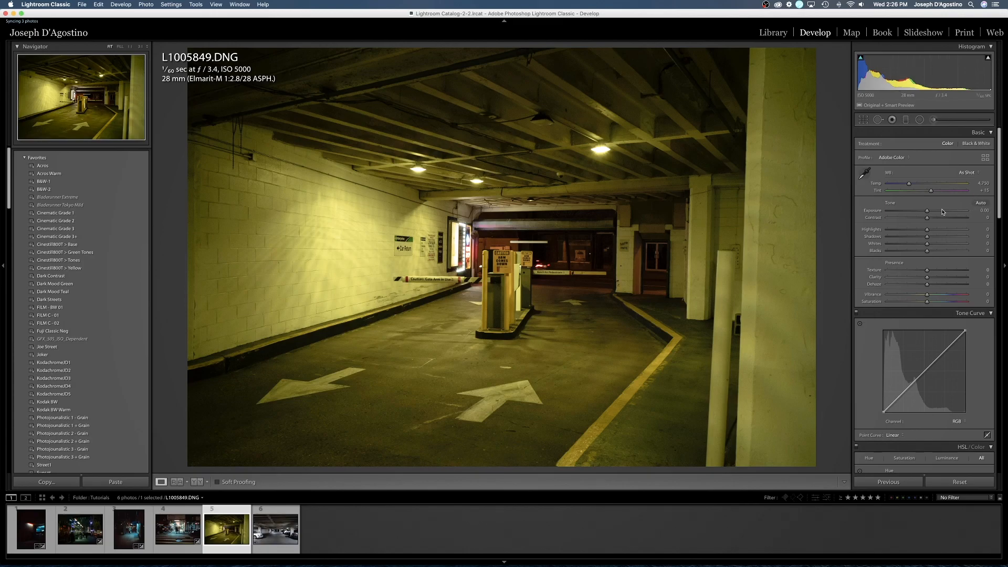
left_click(863, 119)
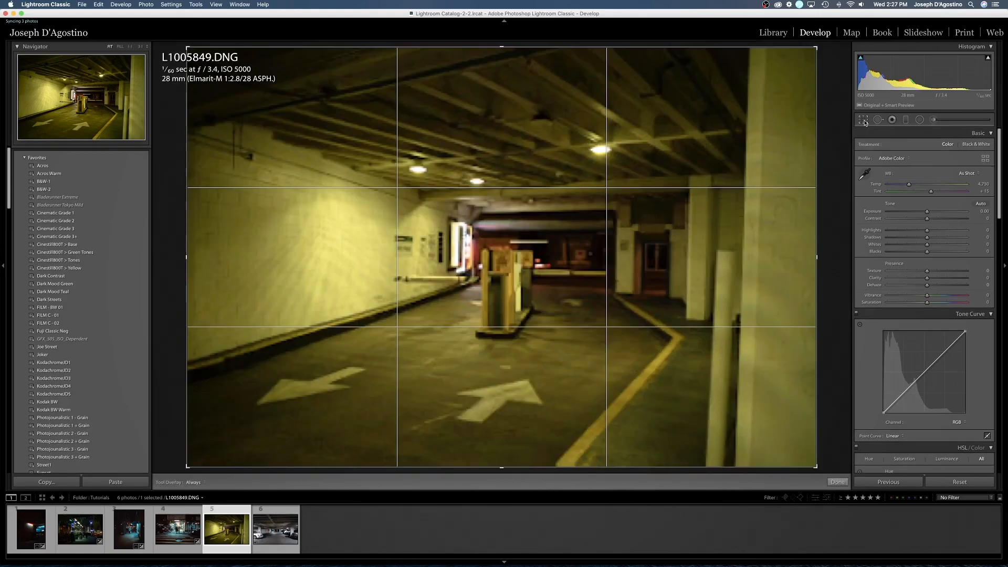
left_click_drag(829, 174, 828, 181)
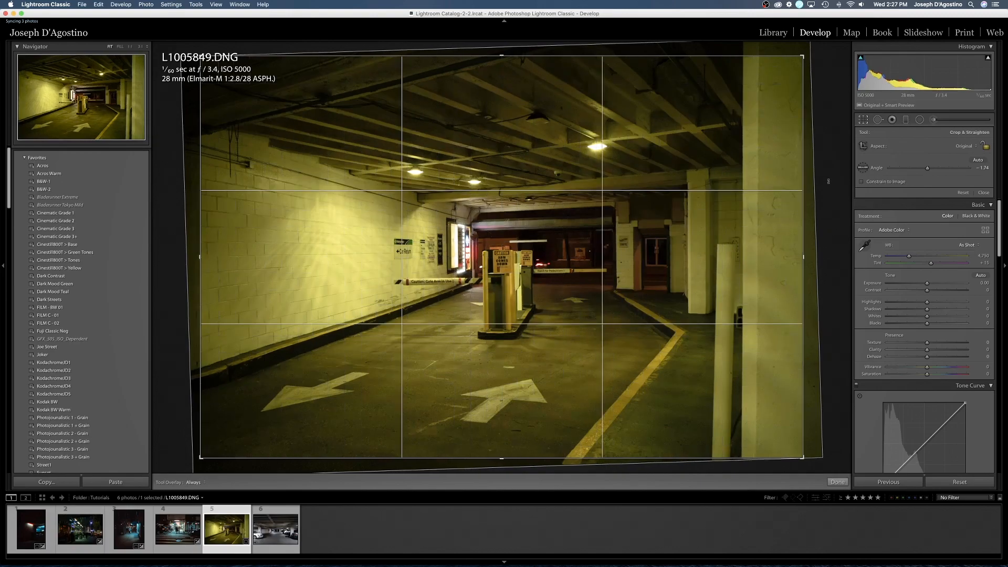
key("Return")
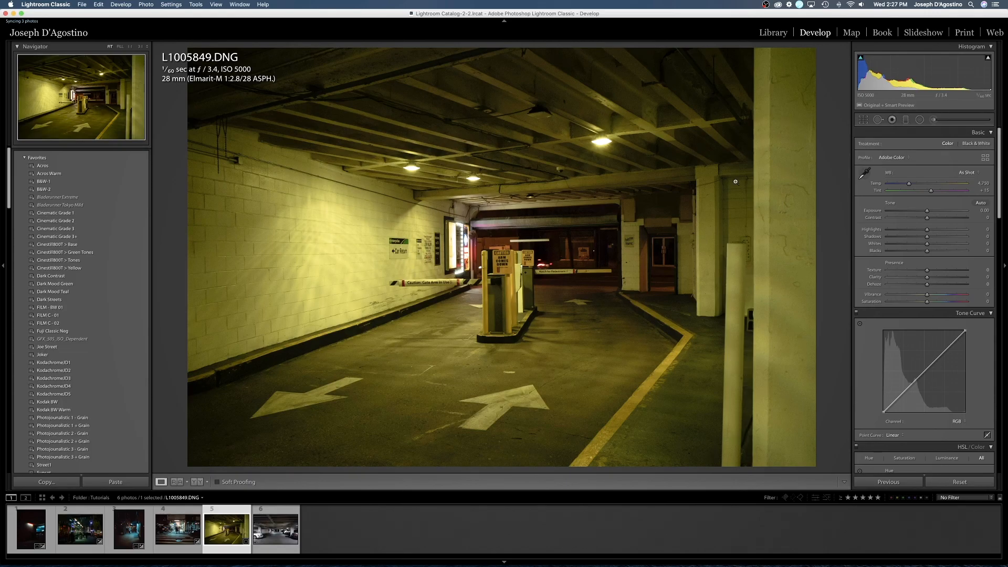
- Apply the Cinestill800T > Base preset to the garage photo and neutralize its white balance by sampling the lit brick wall
left_click(68, 245)
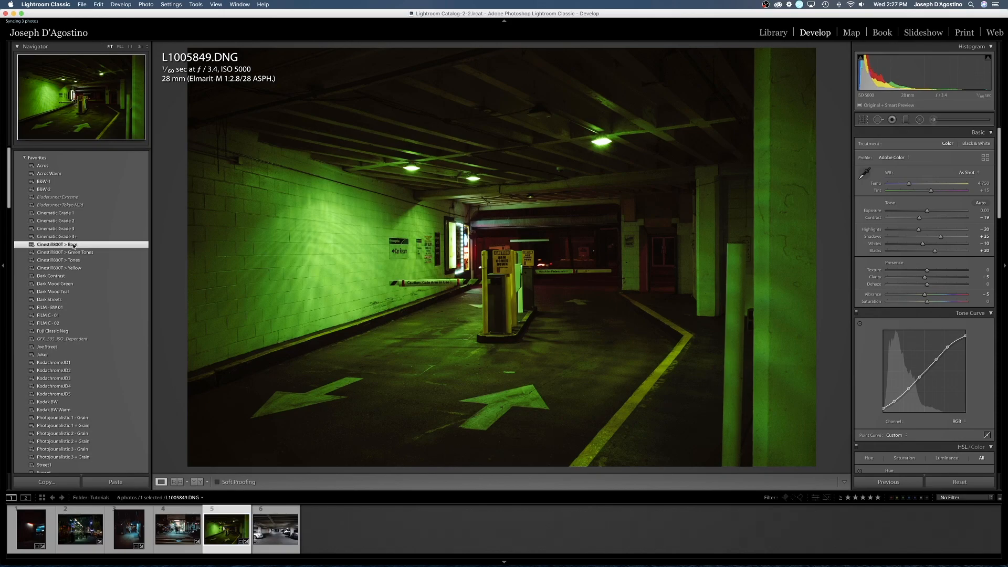
left_click(864, 173)
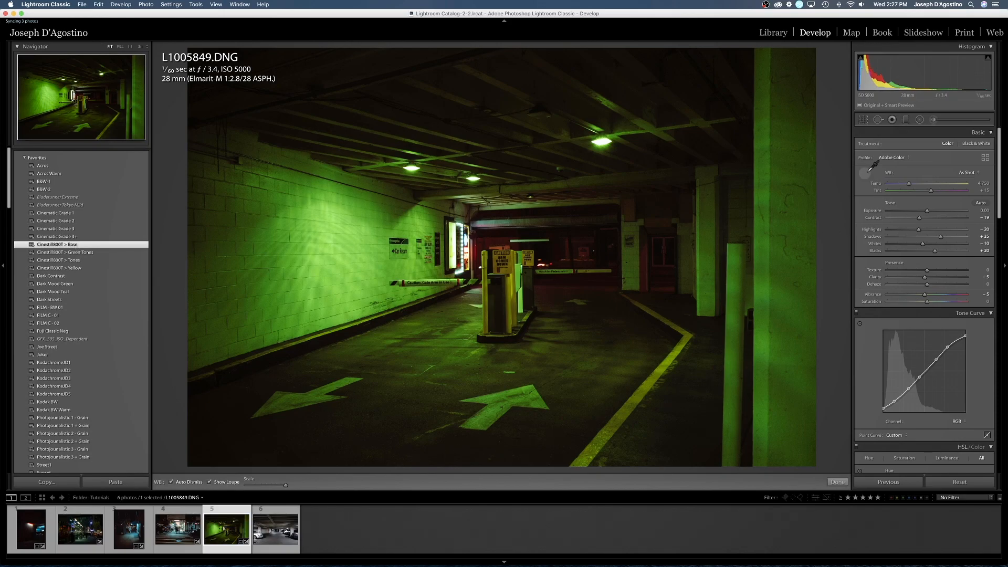
left_click(331, 247)
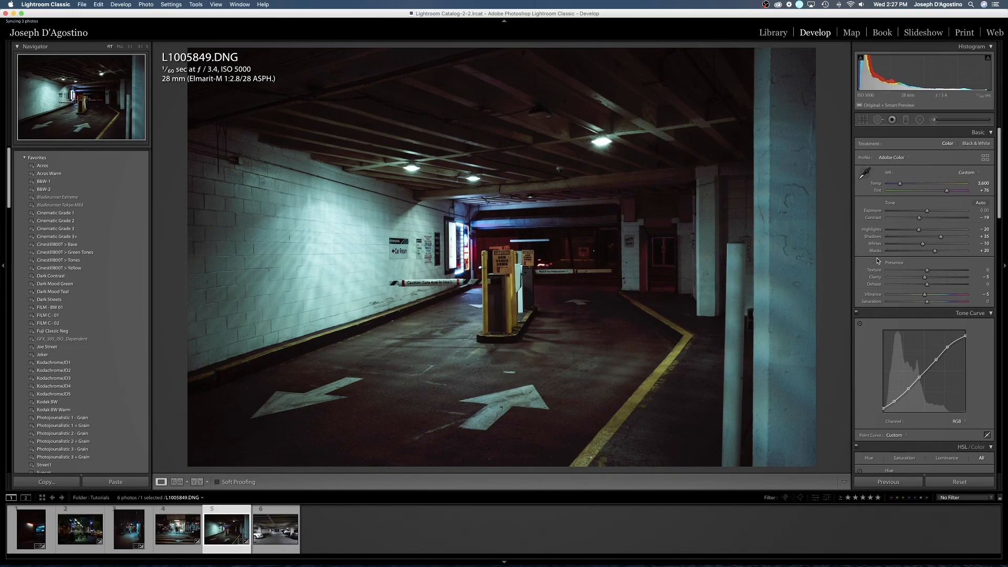
- Set the garage photo's tint to +71, highlights to -51, shadows to +62 and blacks to 0, and lower the whites
scroll(877, 261, "down", 2)
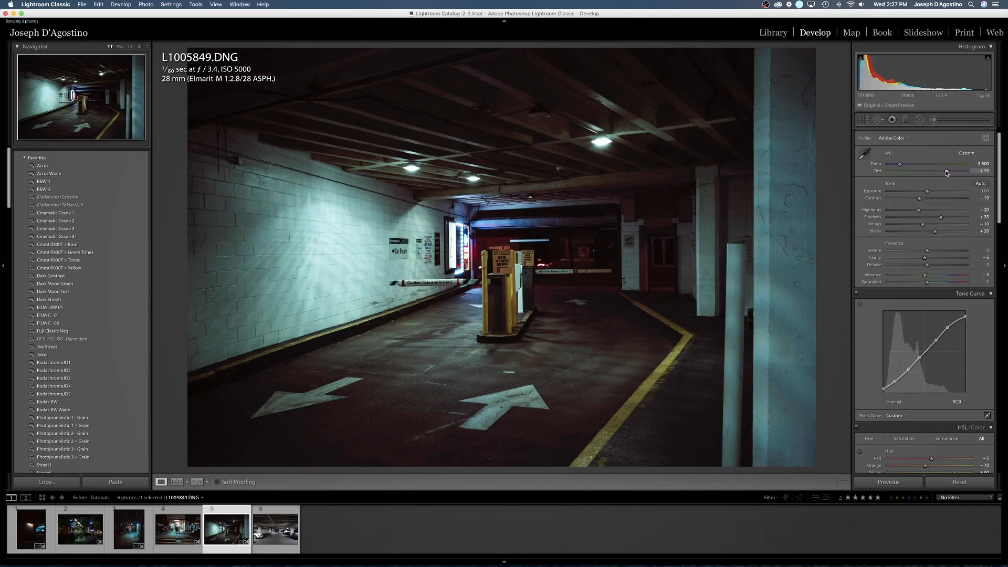
scroll(946, 171, "down", 1)
mouse_move(918, 210)
left_mouse_down()
mouse_move(906, 212)
mouse_move(952, 220)
mouse_move(928, 236)
mouse_move(914, 227)
left_mouse_up()
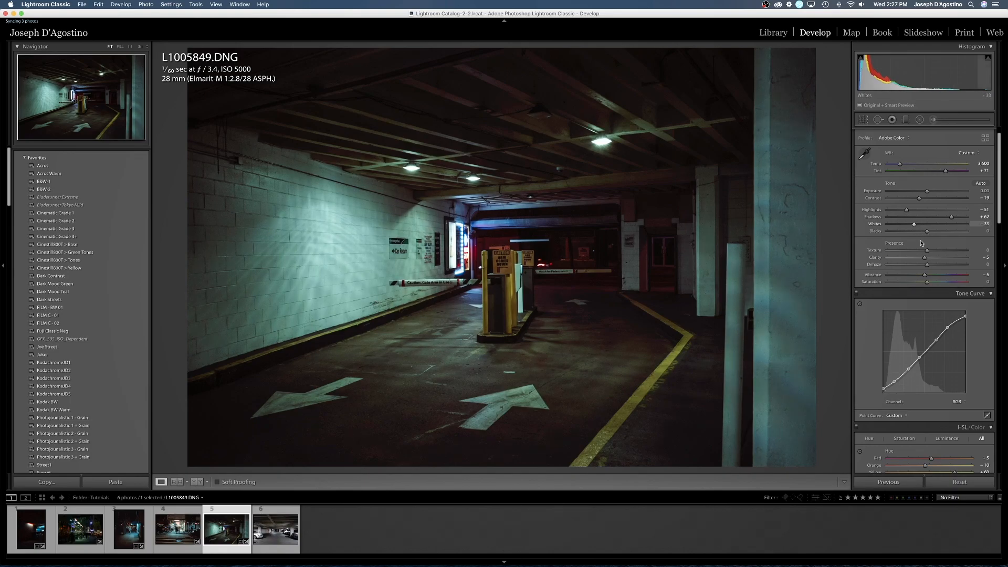
- Add film grain to the garage photo with an amount of 30 and a size of 47
scroll(939, 263, "down", 15)
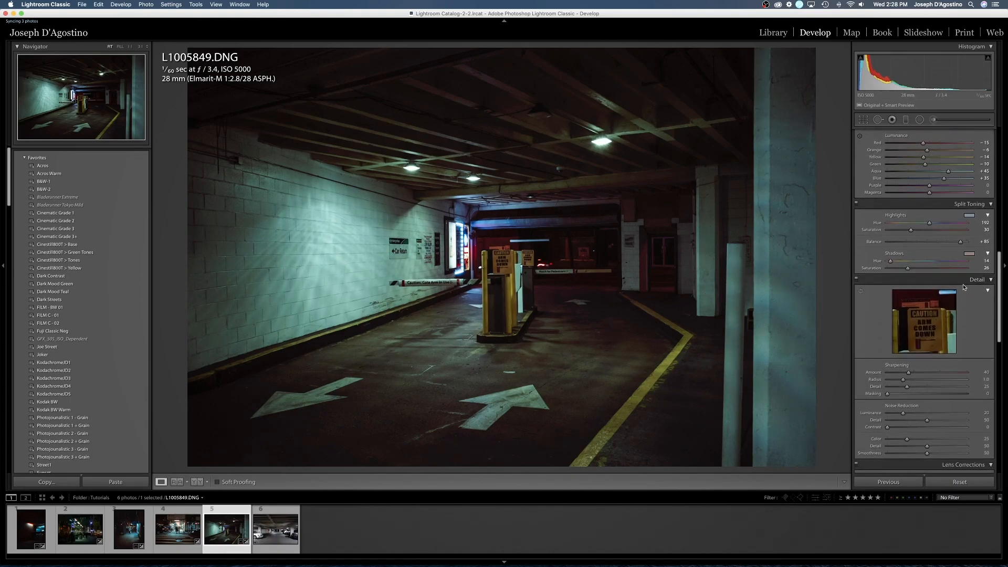
scroll(965, 286, "down", 3)
left_click(970, 255)
type("149")
key("Return")
left_click_drag(957, 279, 956, 281)
scroll(907, 288, "down", 5)
scroll(907, 288, "down", 6)
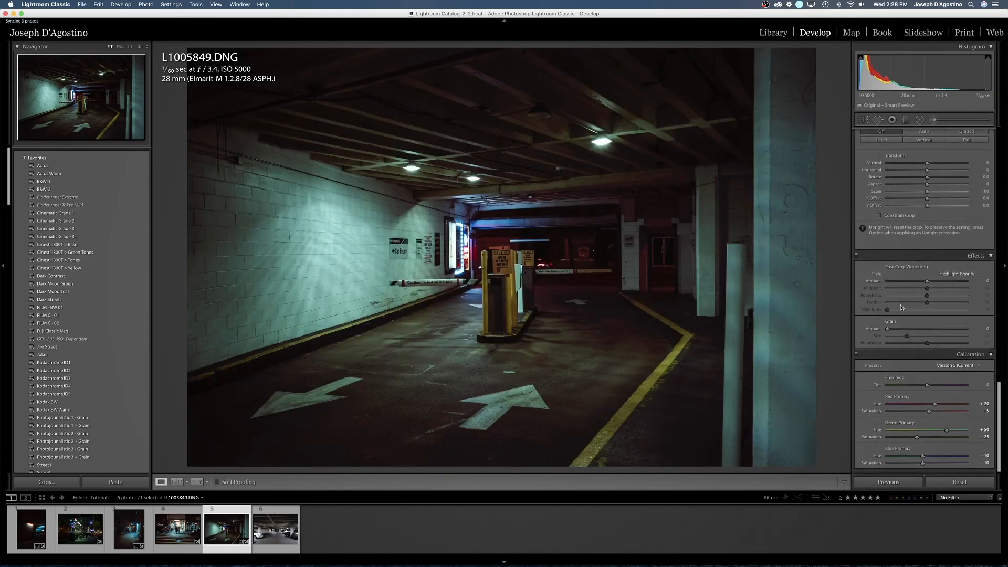
left_click_drag(888, 328, 925, 340)
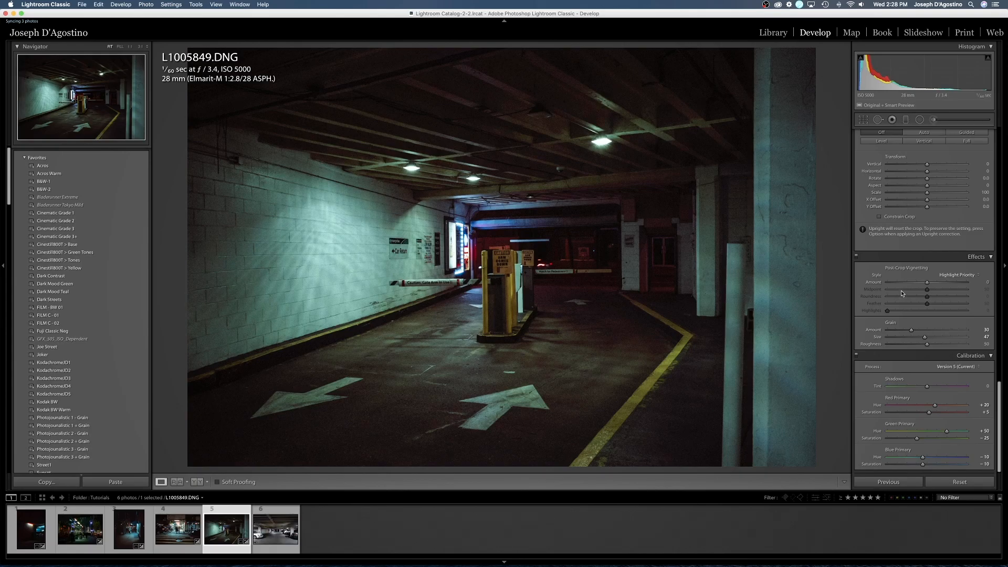
- Start a new adjustment brush with the Halation Brush preset and a brush size of 7.0
scroll(902, 293, "up", 15)
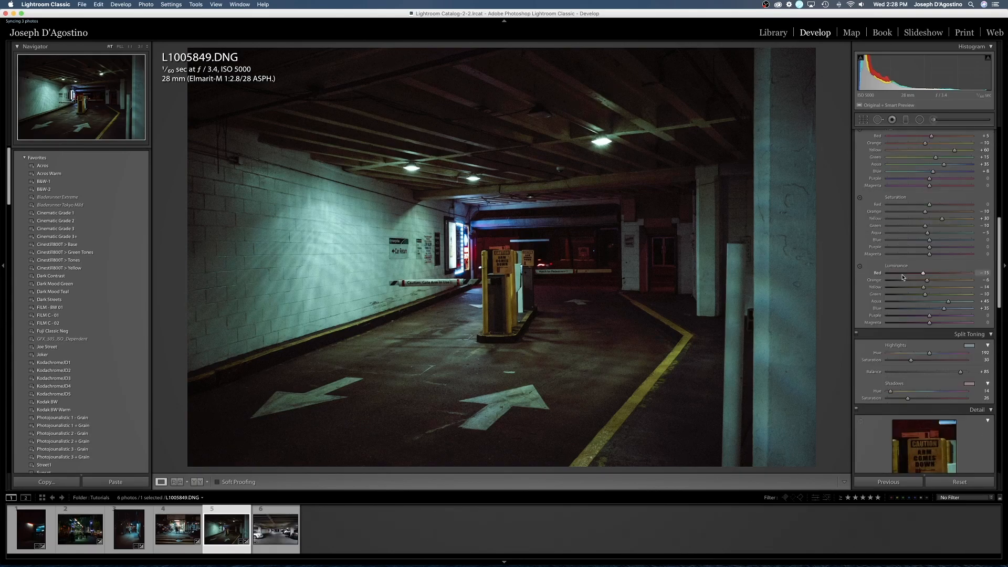
left_click(939, 120)
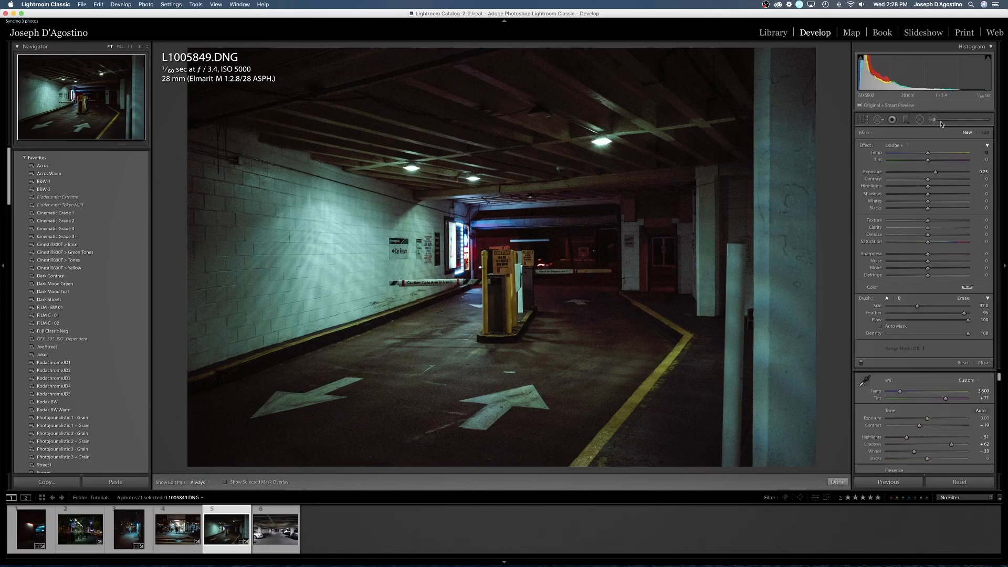
left_click(893, 145)
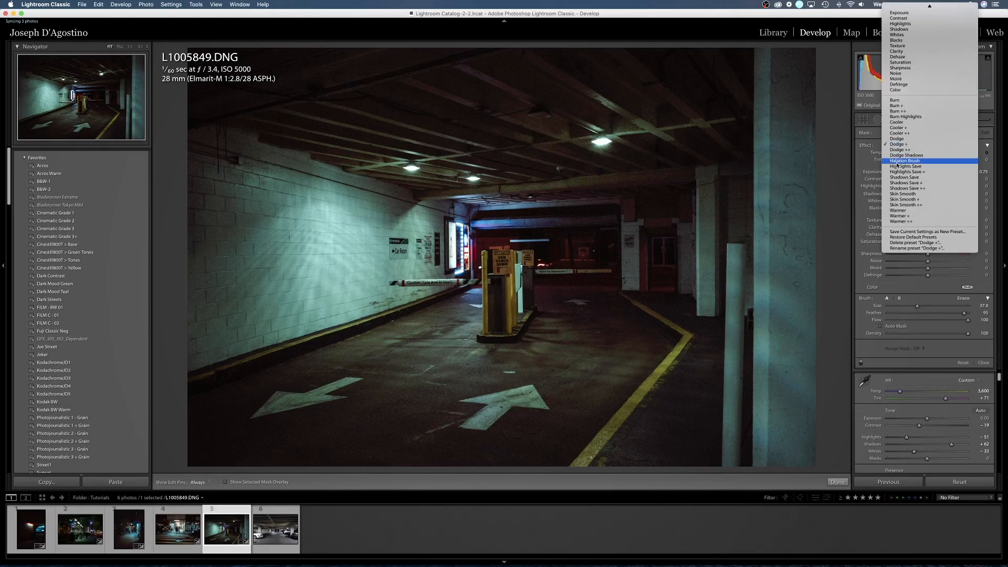
left_click(897, 162)
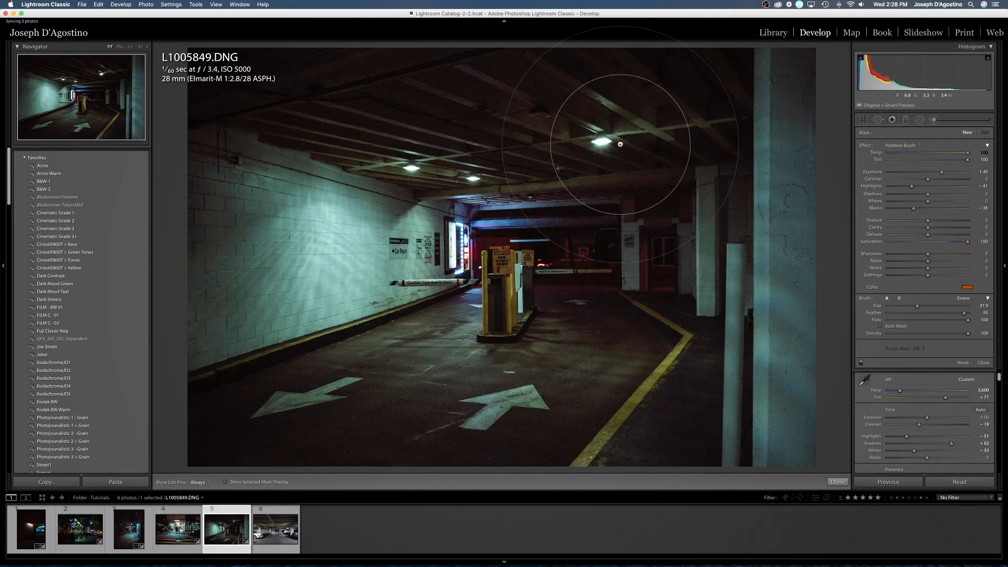
scroll(424, 180, "down", 6)
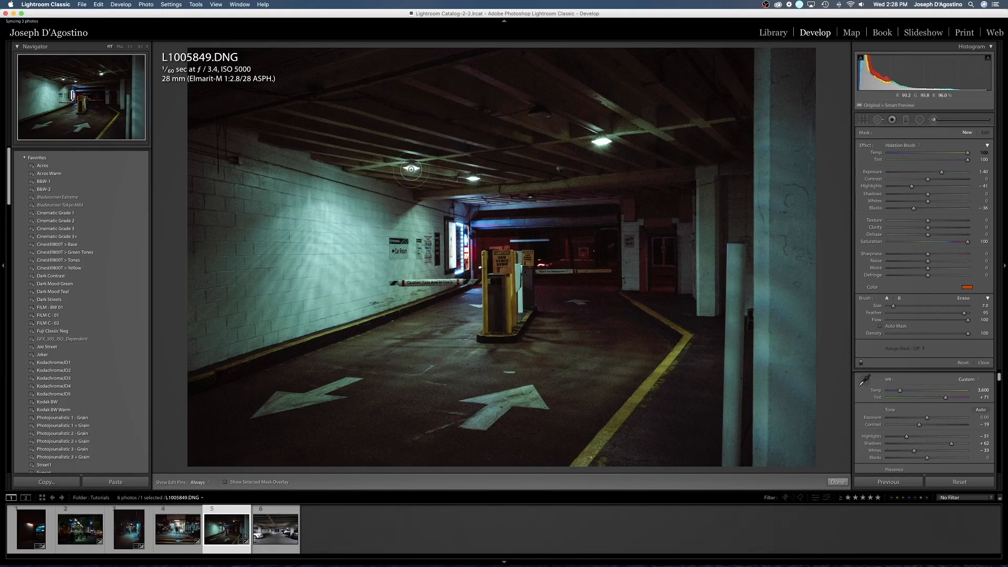
left_click(411, 168)
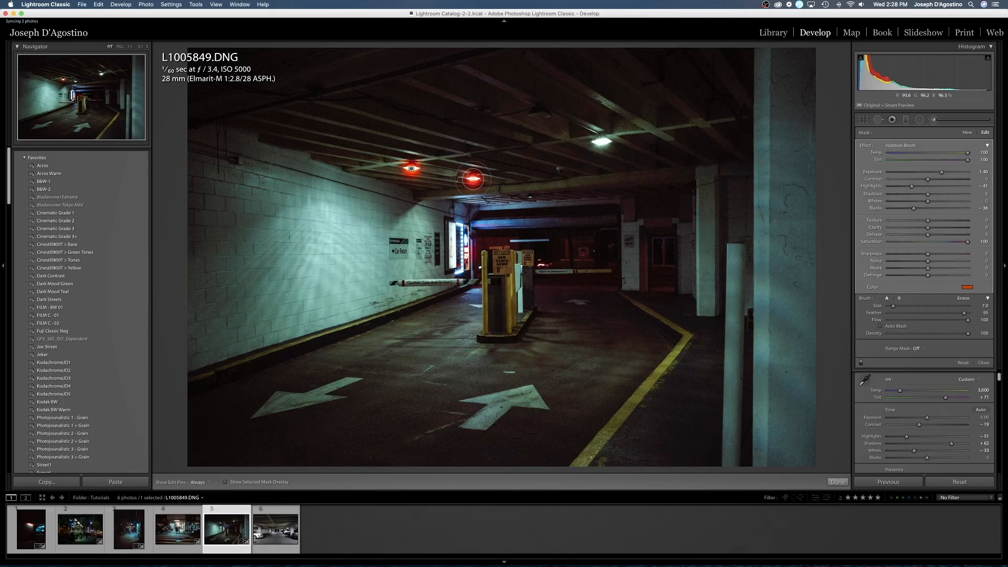
left_click(602, 141)
key("super+z")
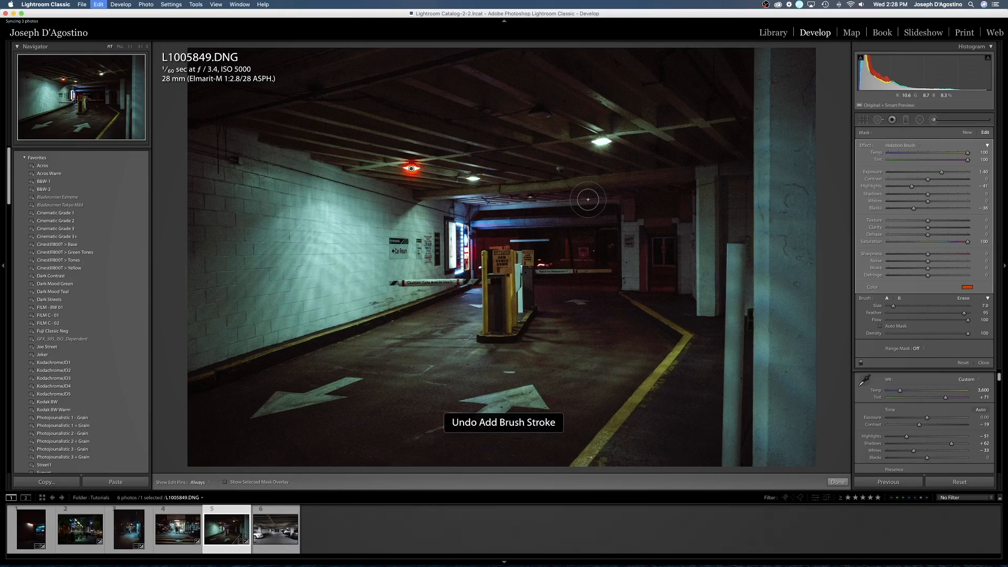
key("super+z")
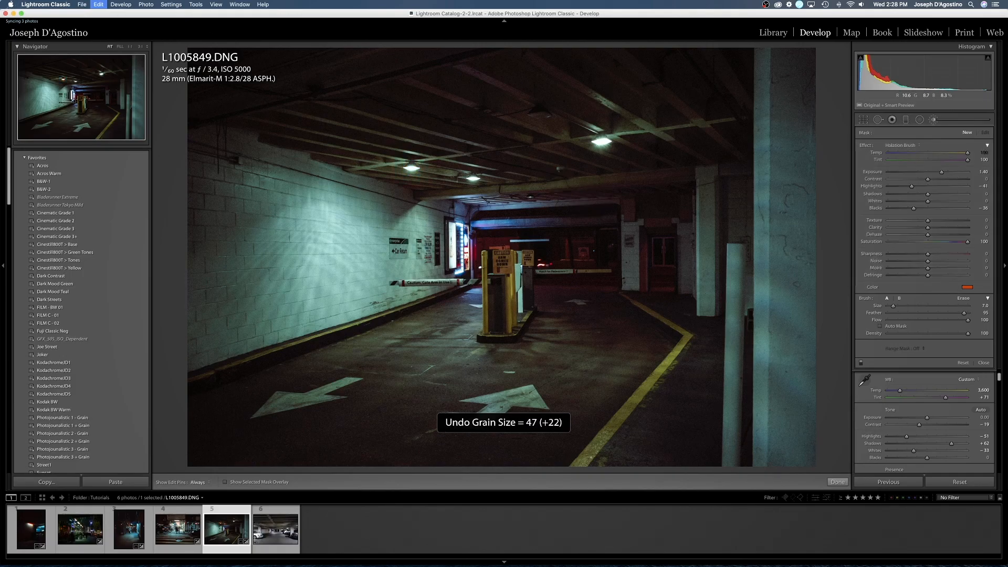
- Paint the Halation Brush around the edges of the two smaller ceiling lamps near the brick wall
left_click(104, 91)
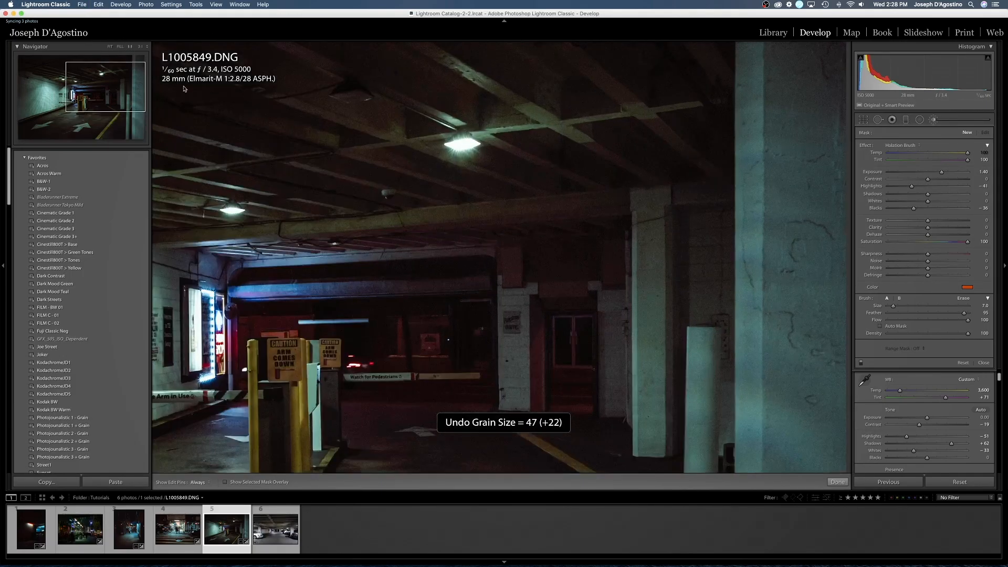
left_click_drag(104, 92, 82, 79)
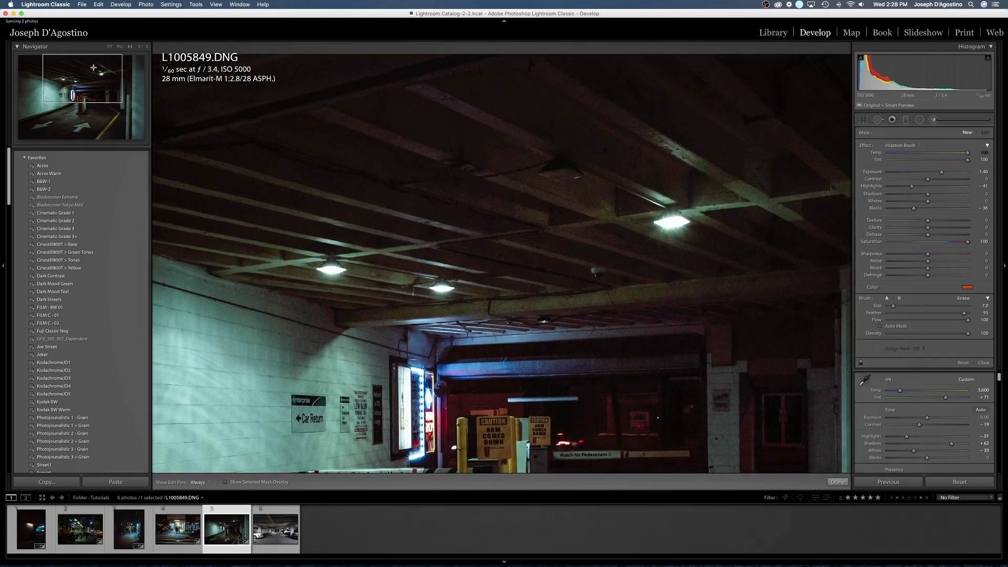
left_click(140, 46)
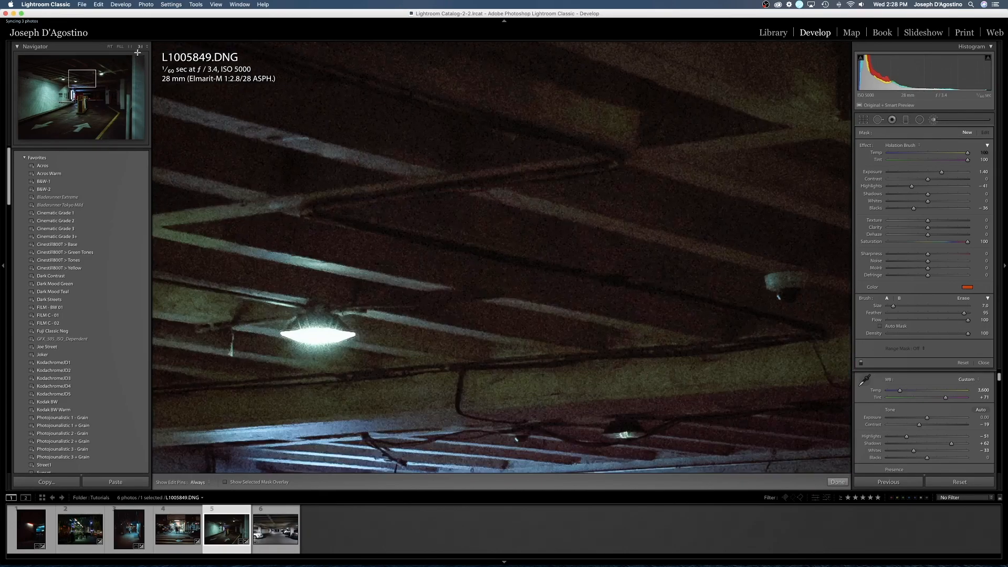
left_click(81, 83)
left_click_drag(81, 82, 74, 84)
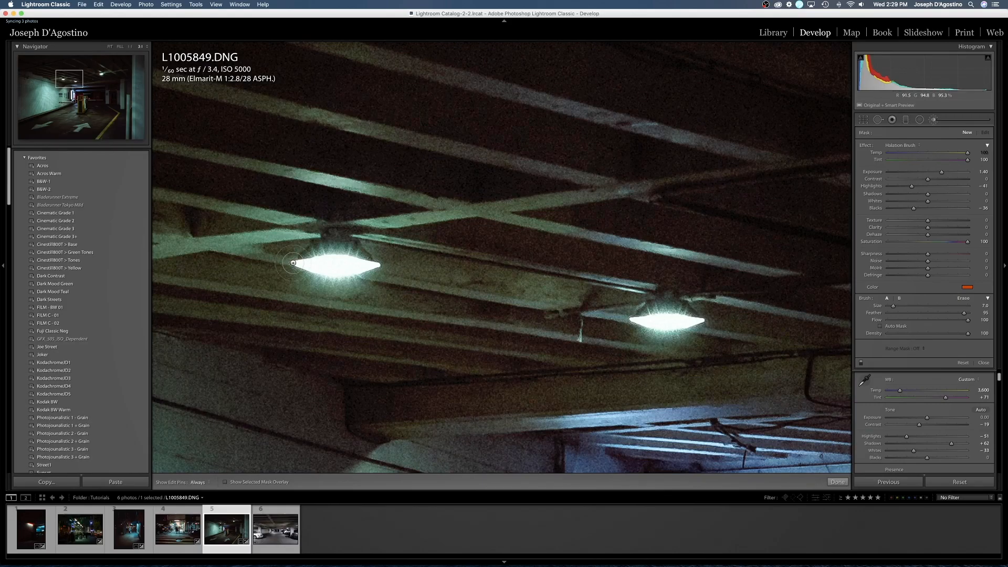
left_click(293, 263)
mouse_move(332, 257)
left_mouse_down()
mouse_move(362, 253)
mouse_move(382, 265)
mouse_move(335, 276)
left_mouse_up()
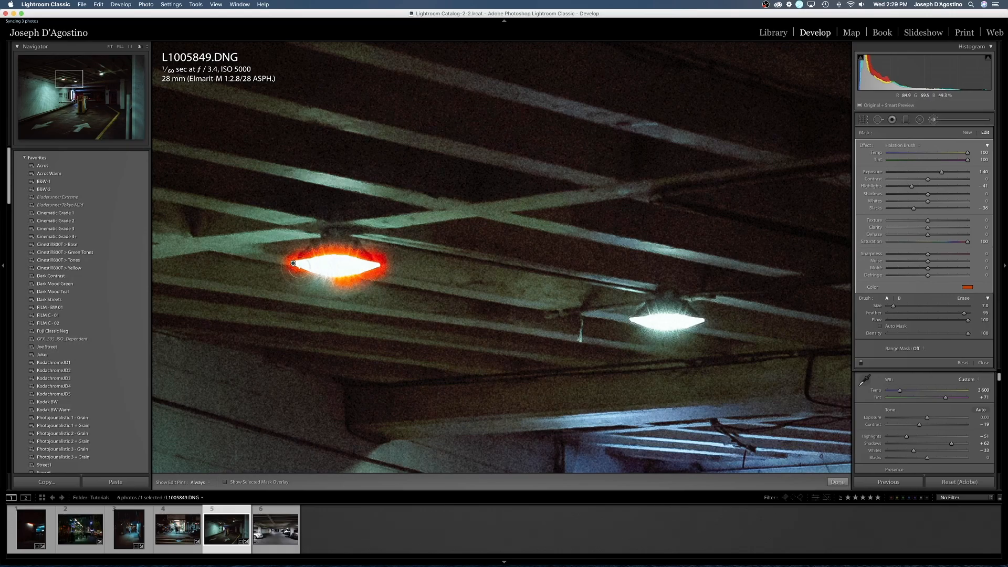
key("h")
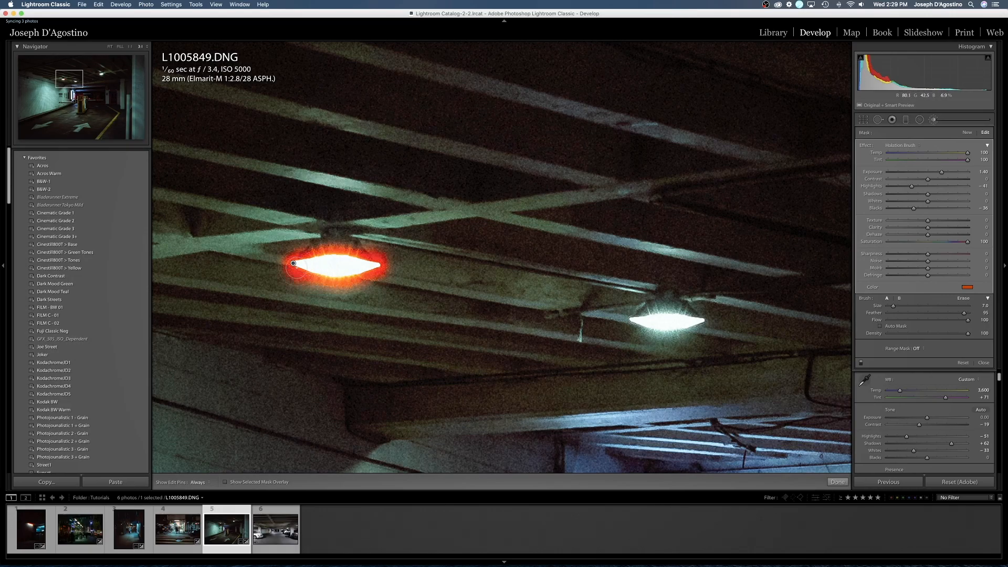
mouse_move(630, 319)
left_mouse_down()
mouse_move(707, 319)
mouse_move(678, 334)
mouse_move(633, 324)
left_mouse_up()
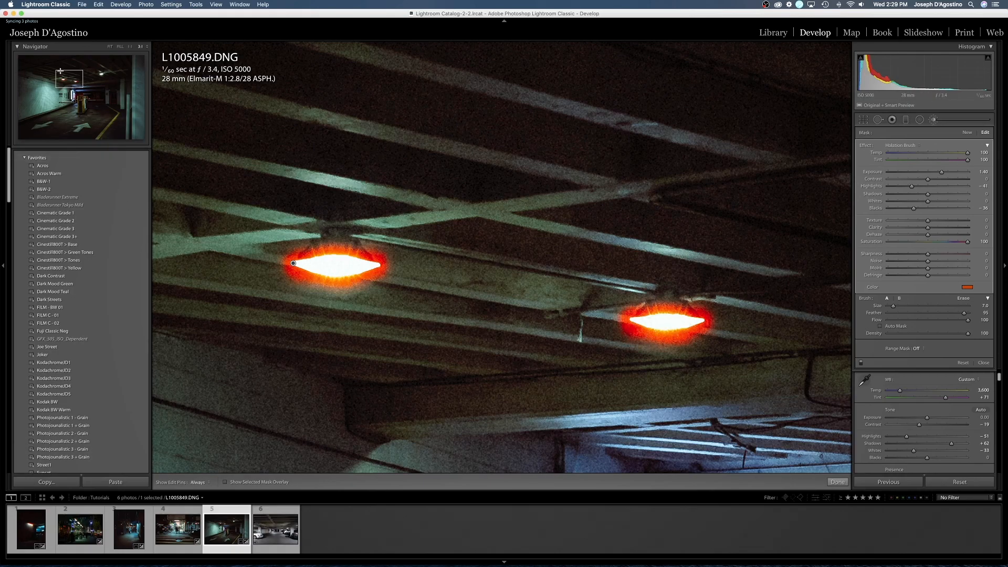
- Paint halation around the edges of the largest ceiling lamp and set the brush adjustment's exposure to 2.82
left_click_drag(70, 82, 98, 75)
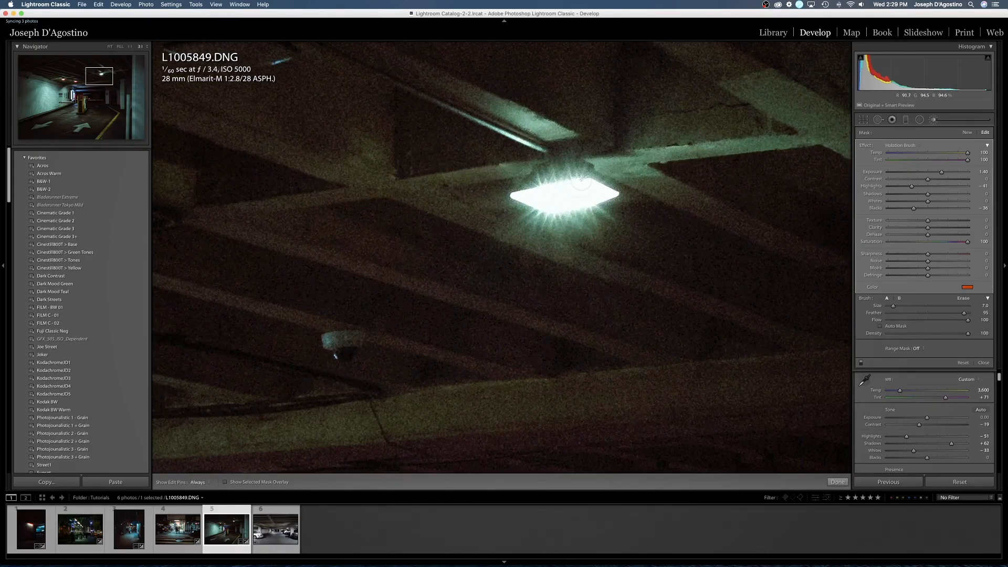
left_click(584, 183)
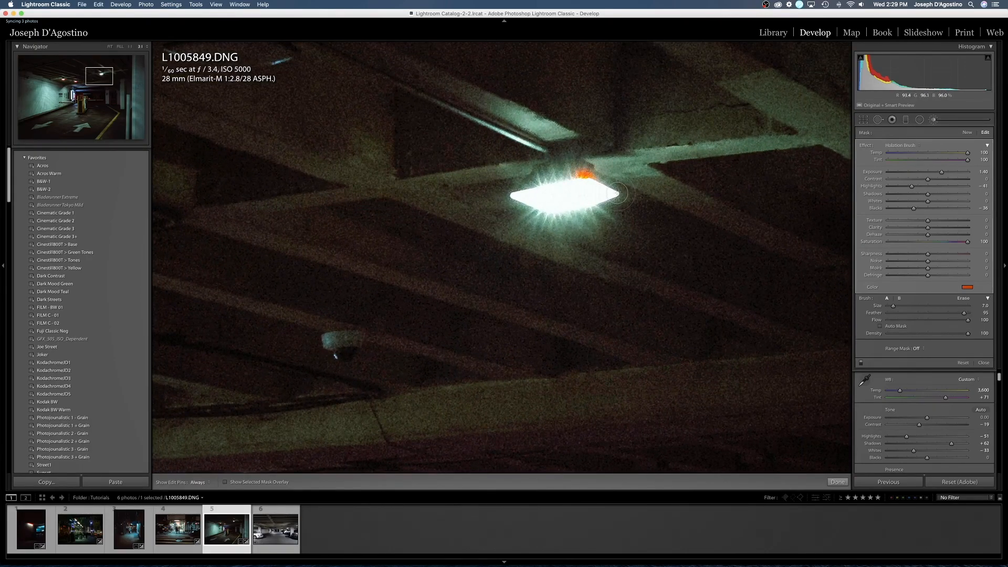
left_click_drag(613, 195, 570, 205)
left_click(555, 218, "shift")
left_click(508, 196, "shift")
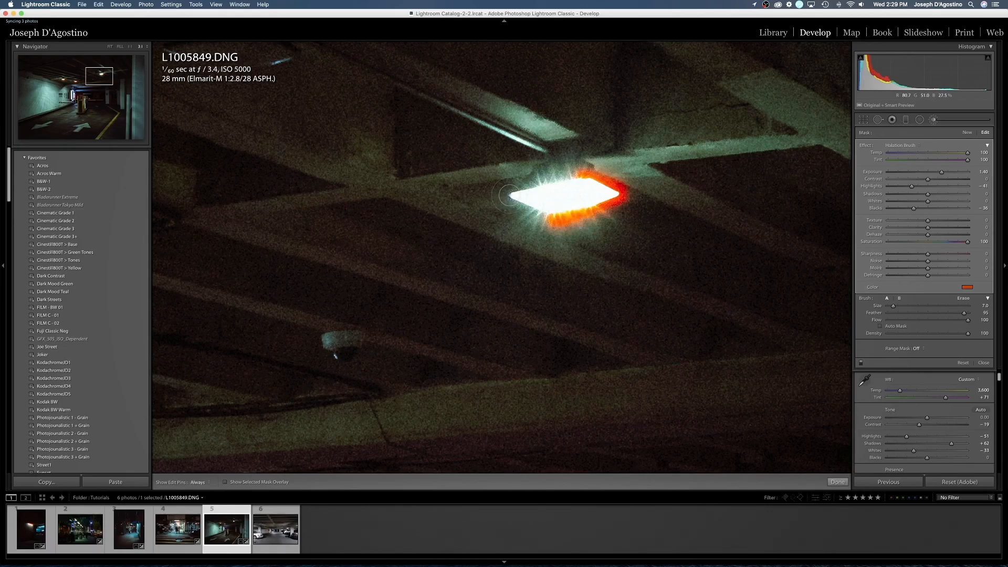
left_click(581, 179, "shift")
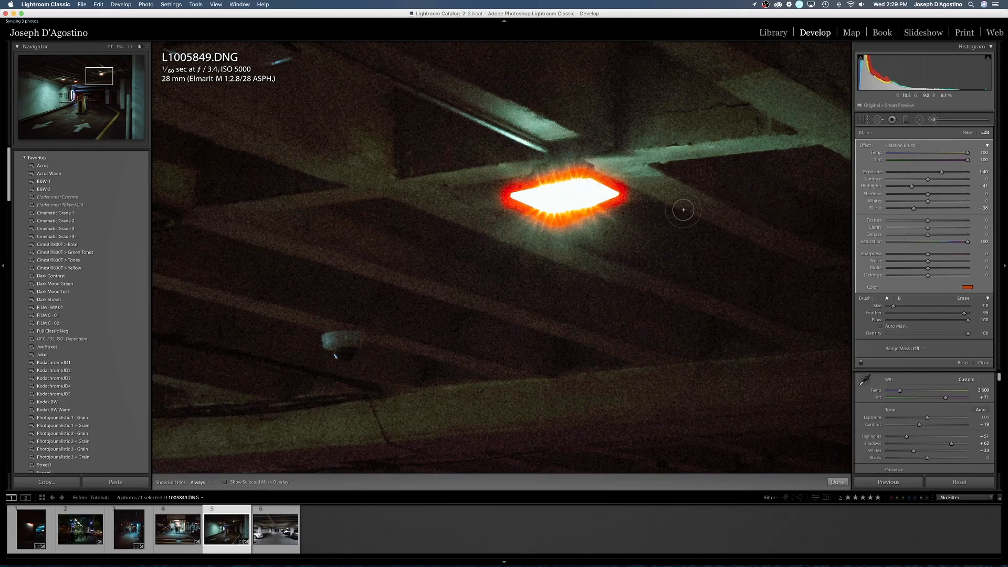
left_click(110, 47)
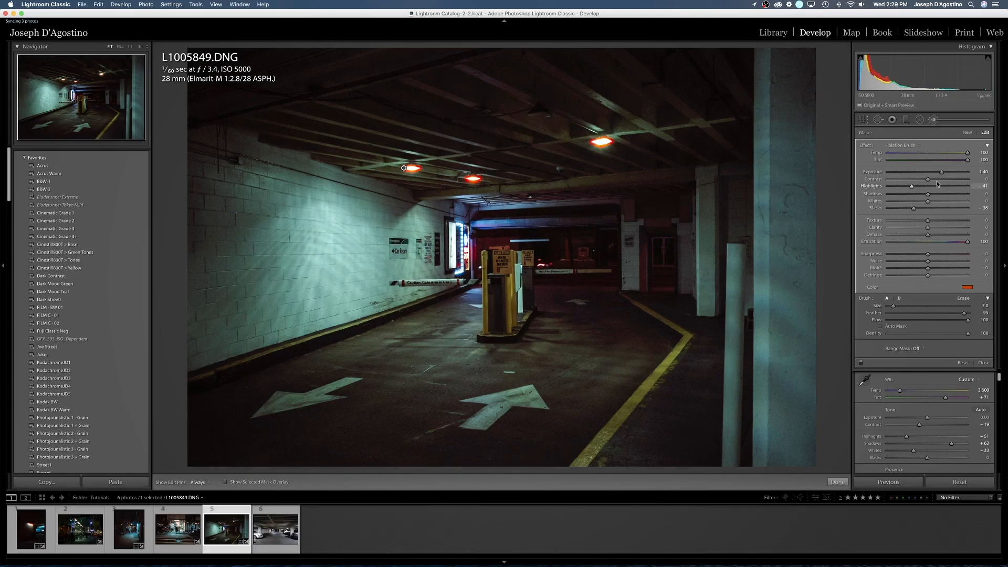
left_click_drag(942, 173, 957, 178)
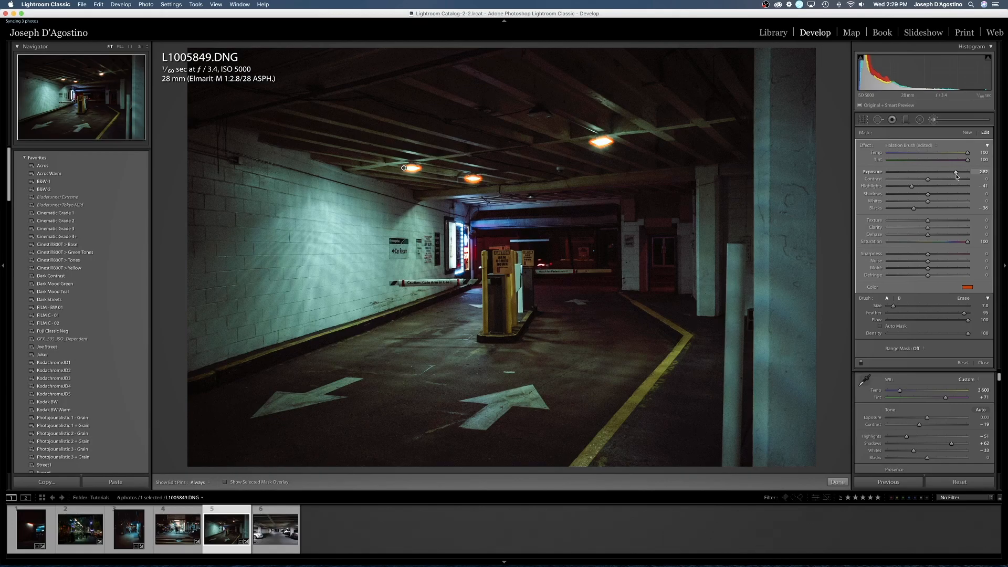
- Paint halation with a size 2.0 brush on the lit sign by the brick wall and set the photo's overall exposure to -0.20
scroll(454, 217, "down", 5)
scroll(458, 219, "up", 3)
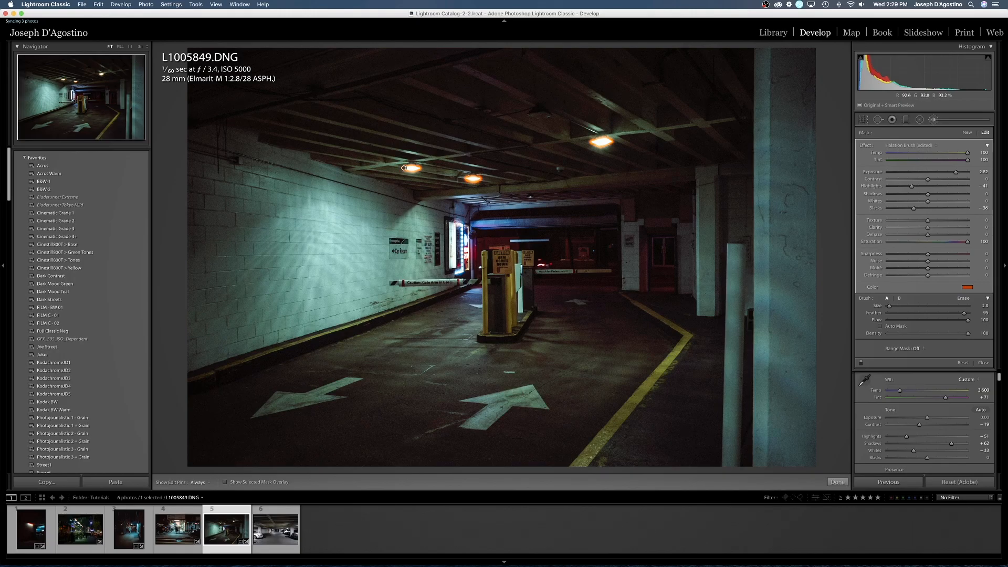
left_click(468, 269, "shift")
left_click(455, 273, "shift")
left_click(455, 273, "shift")
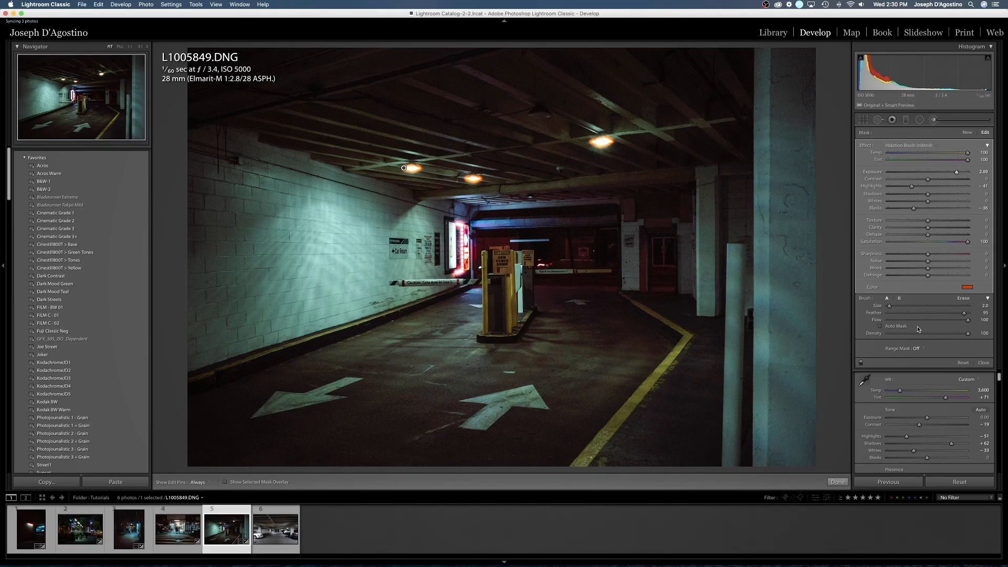
left_click(983, 362)
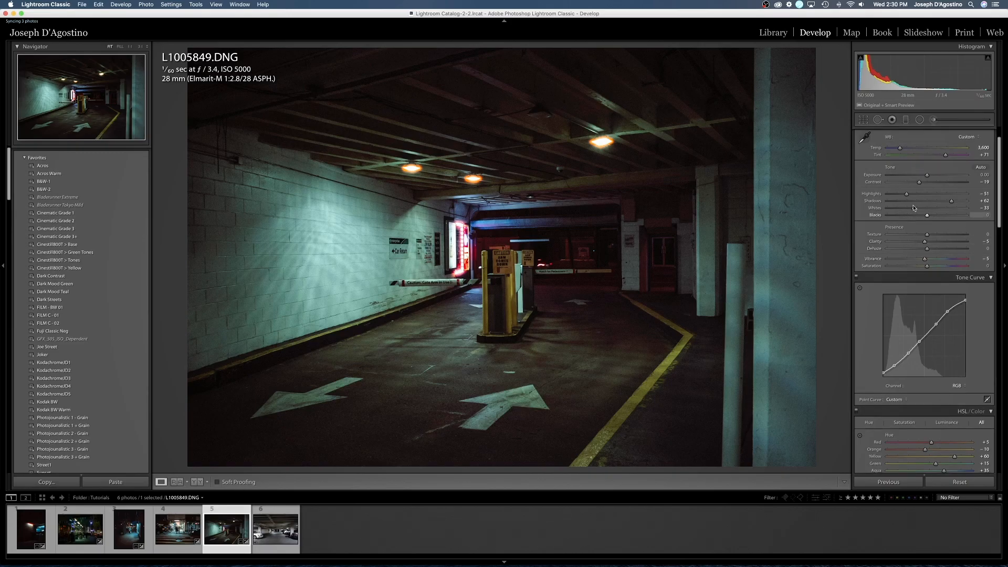
left_click_drag(927, 176, 925, 177)
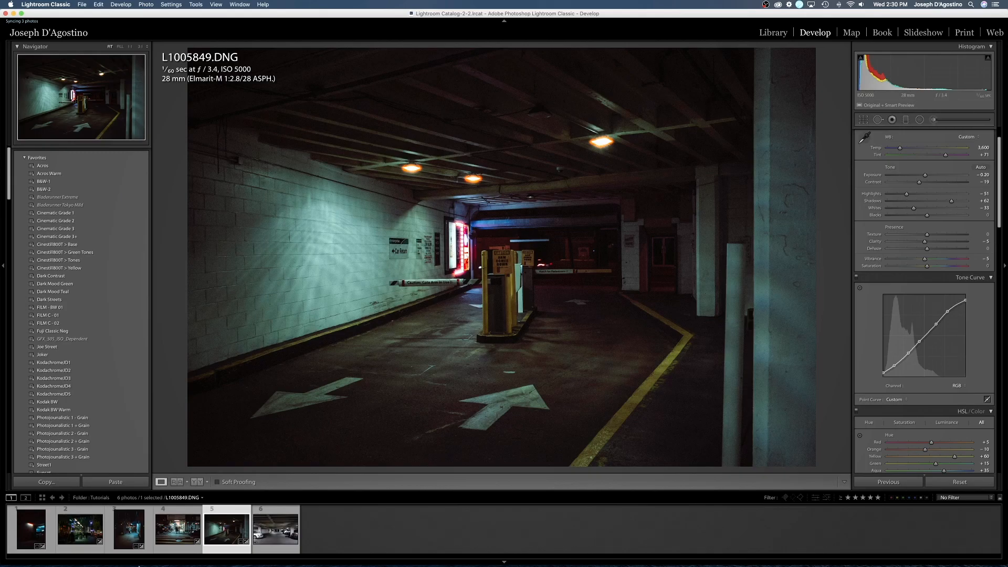
- Open the sixth photo, L1005853.DNG, narrow its crop to remove most of the white car, and straighten it by -0.70 degrees
left_click(274, 517)
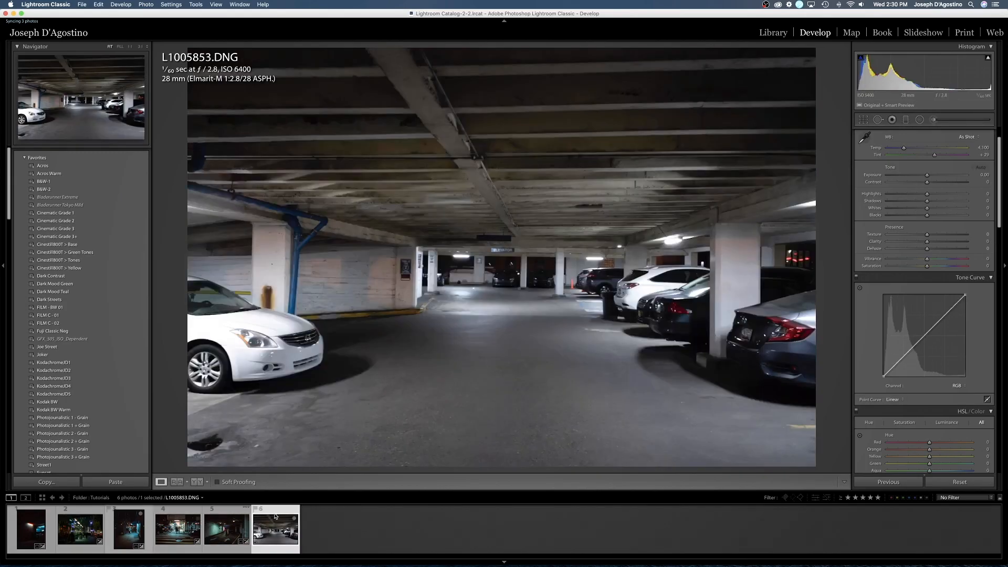
key("r")
left_click_drag(187, 257, 261, 264)
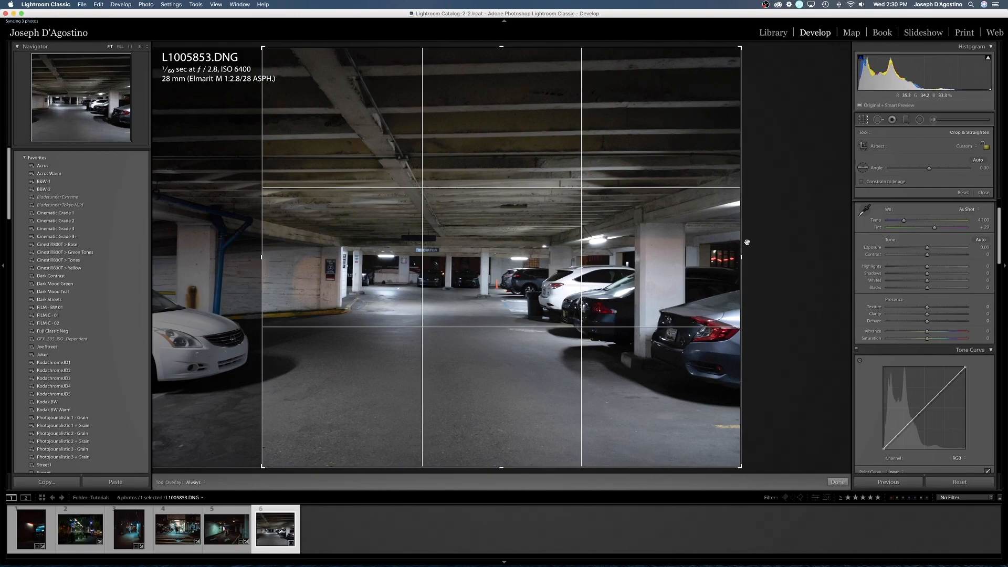
left_click_drag(805, 245, 803, 242)
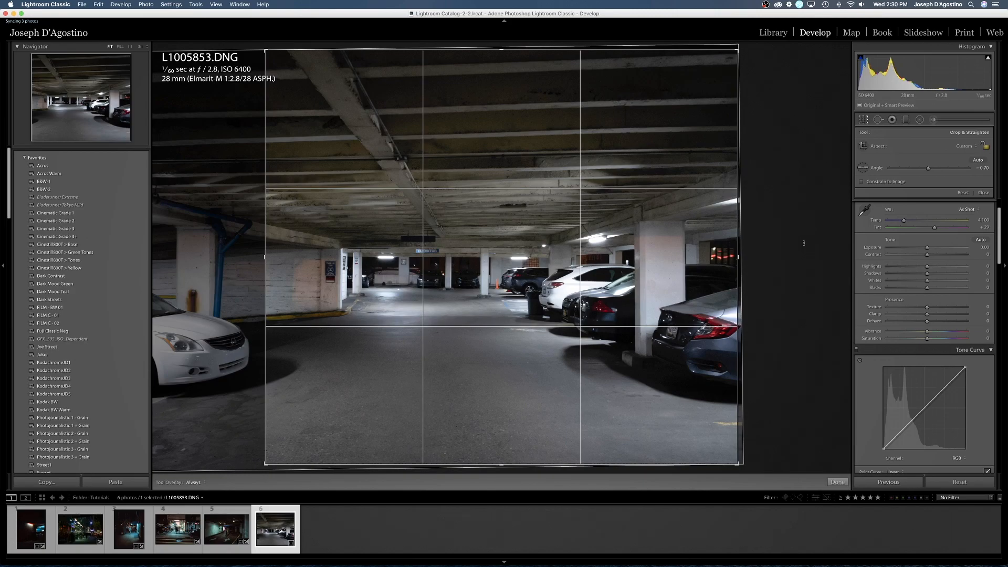
key("Return")
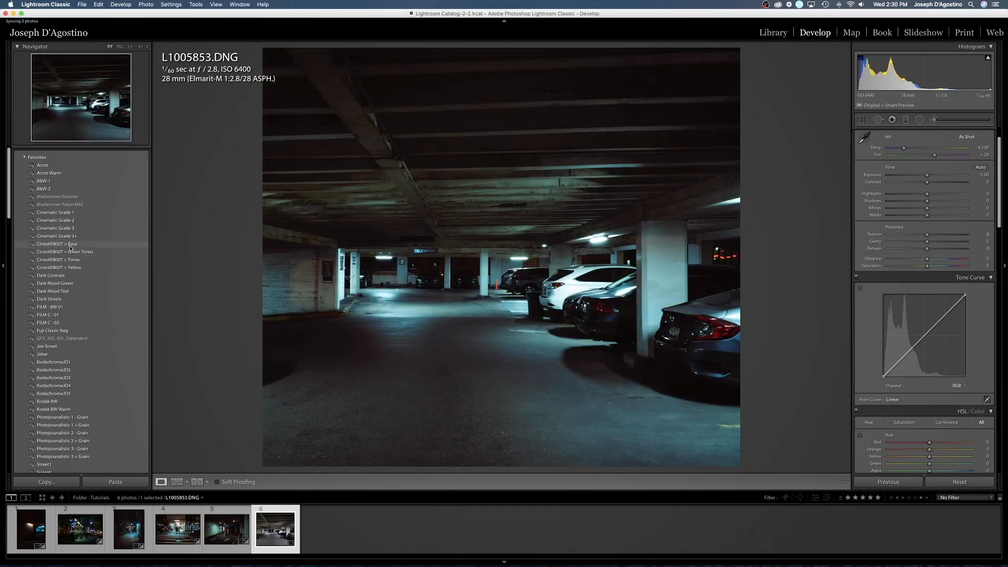
- Apply the Cinestill800T > Base preset to the parked-cars photo and set its highlights to -41
left_click(72, 245)
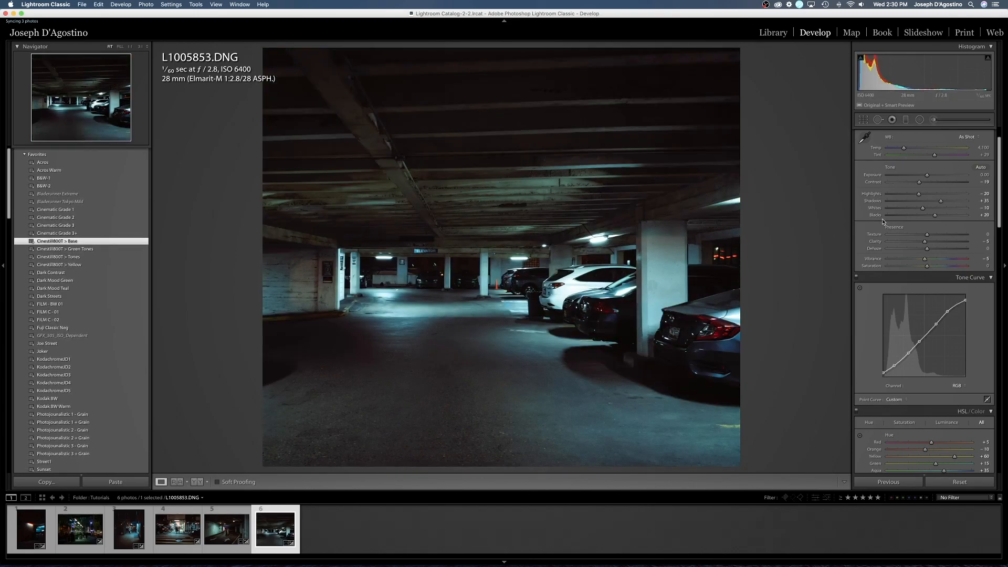
left_click_drag(918, 197, 911, 198)
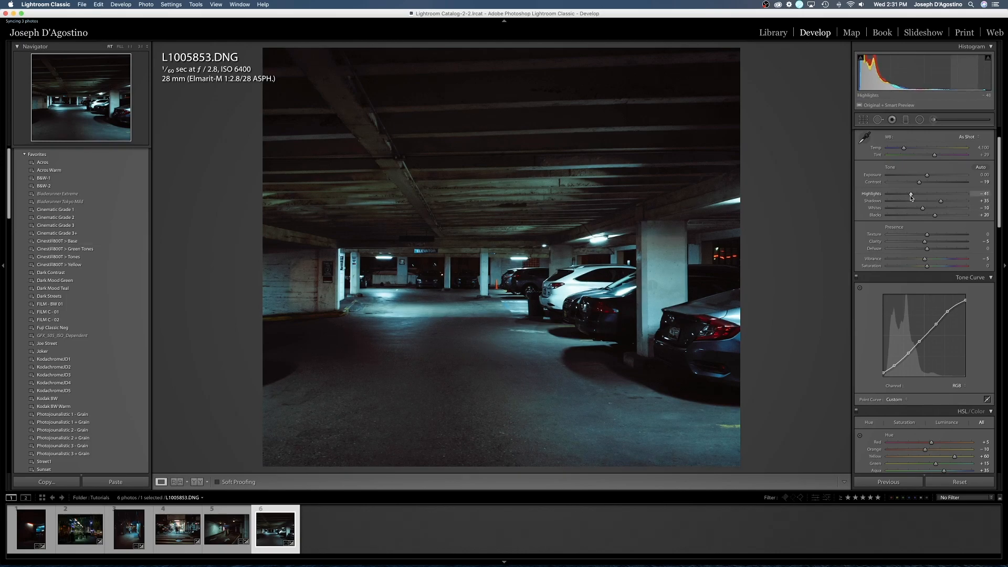
- Paint the Halation Brush at size 2.0 over the three fluorescent ceiling lights and set its exposure to 2.25
left_click(933, 119)
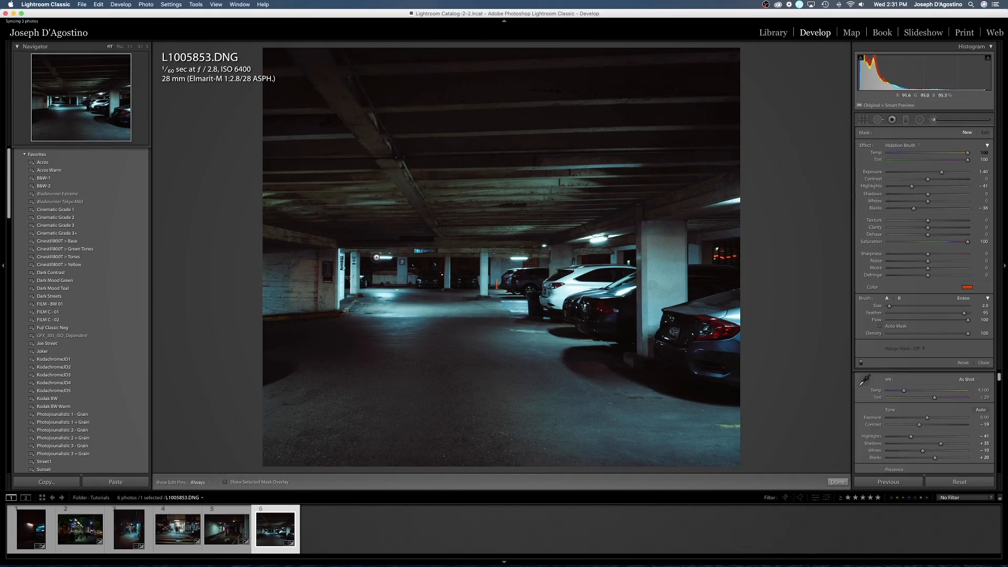
left_click_drag(377, 258, 392, 258)
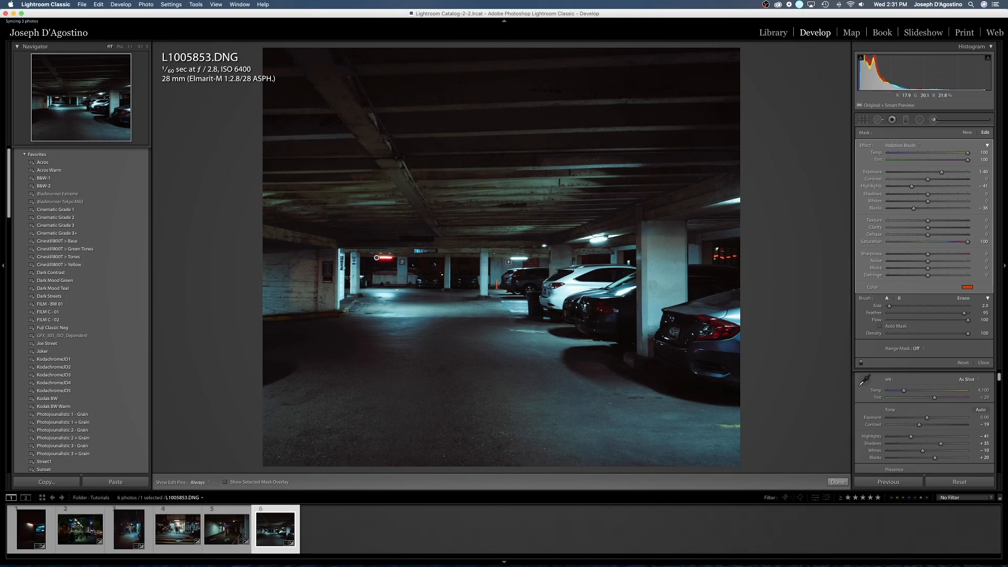
left_click_drag(511, 258, 526, 258)
left_click_drag(597, 239, 589, 242)
left_click_drag(941, 172, 951, 173)
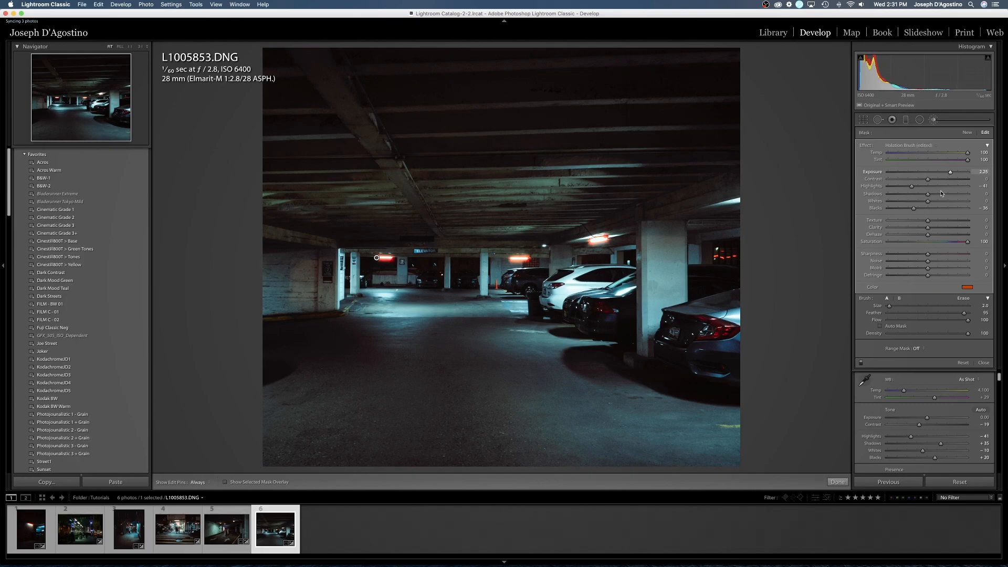
- Finish the halation brush and set the photo's exposure to -0.20, highlights to -45, whites to -27 and blacks to +53
left_click(983, 362)
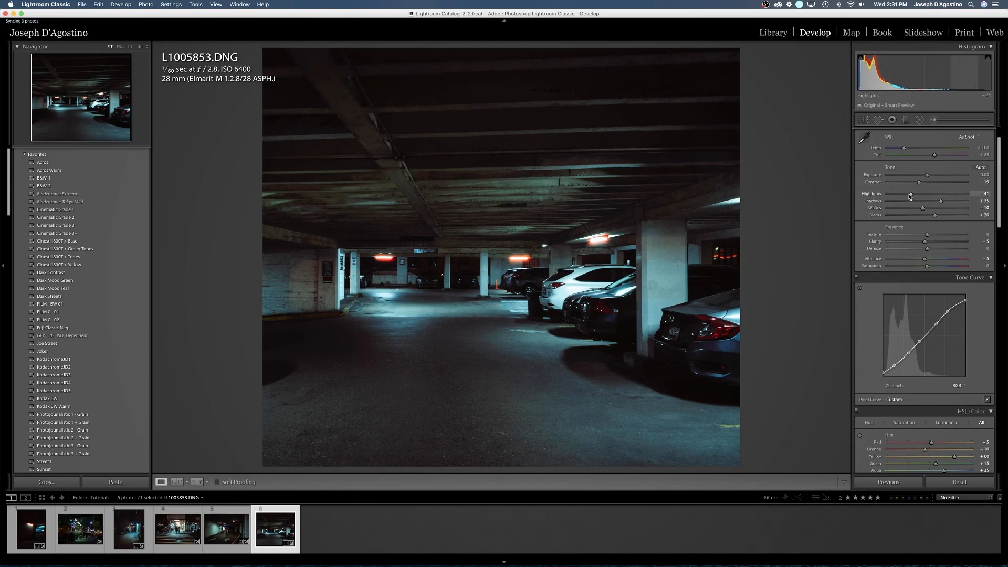
left_click_drag(927, 175, 925, 176)
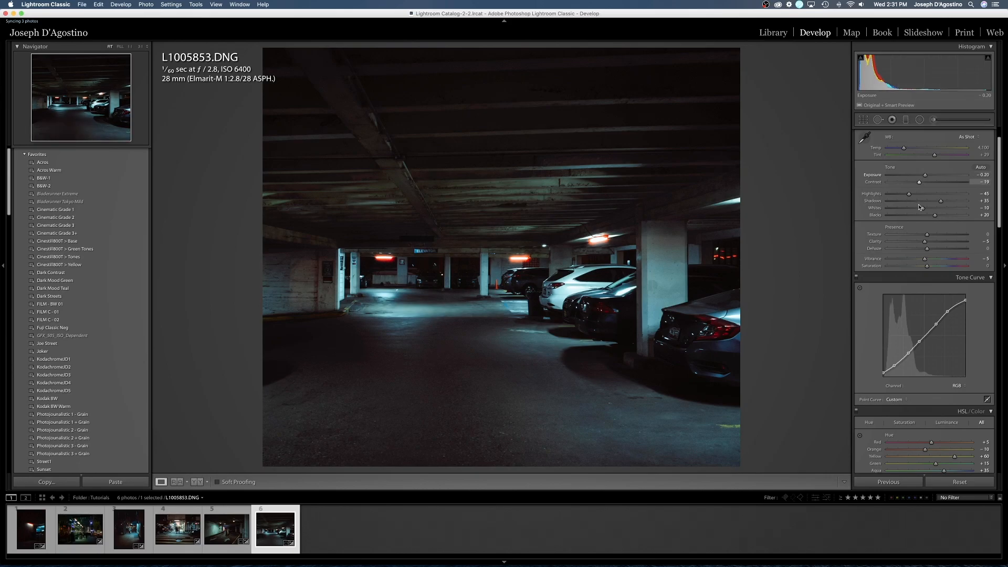
left_click_drag(923, 207, 916, 209)
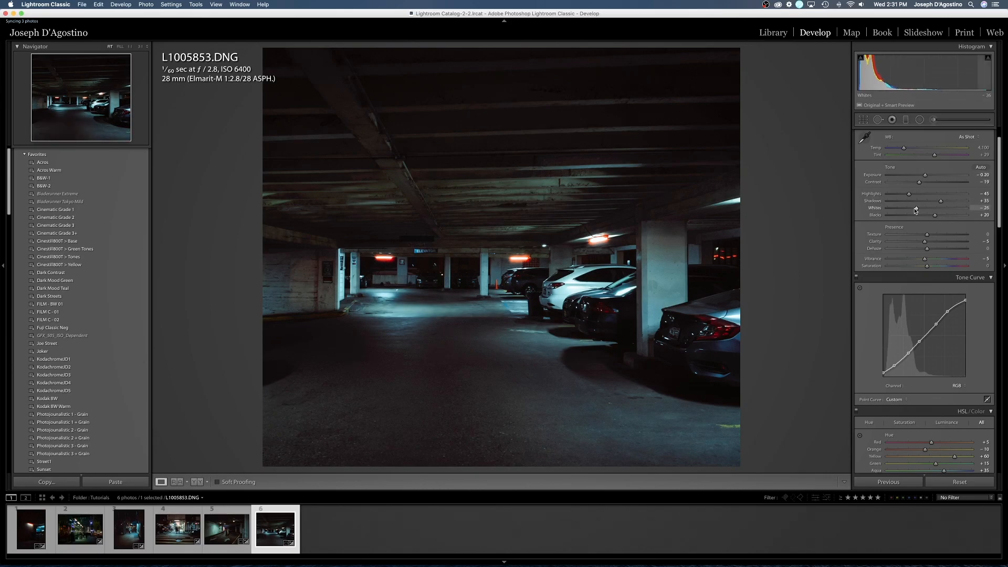
left_click_drag(935, 216, 949, 217)
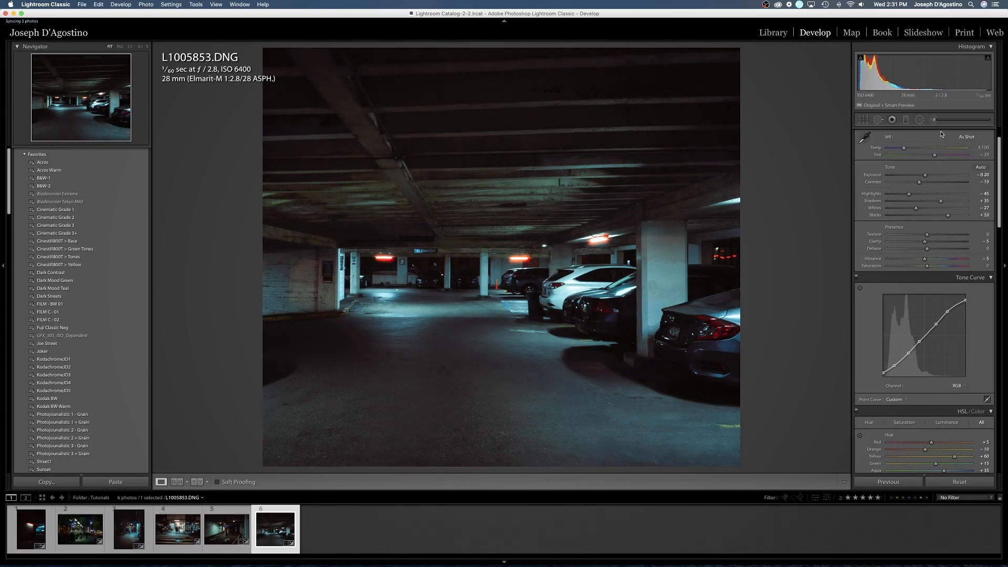
- Paint a Dodge brush at size 17.0 across the garage ceiling beams and check the result without the edit pin
left_click(938, 122)
left_click(898, 144)
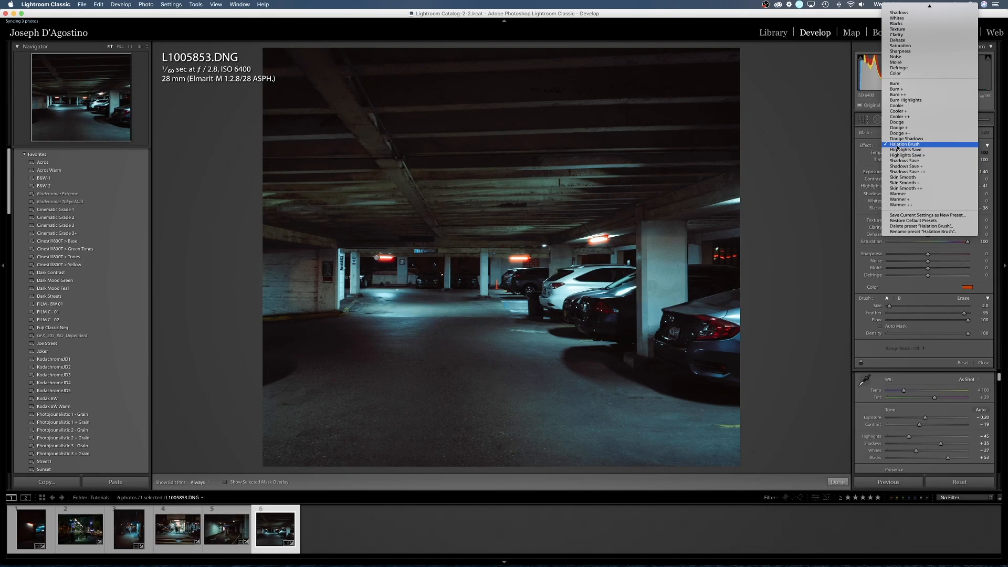
left_click(899, 122)
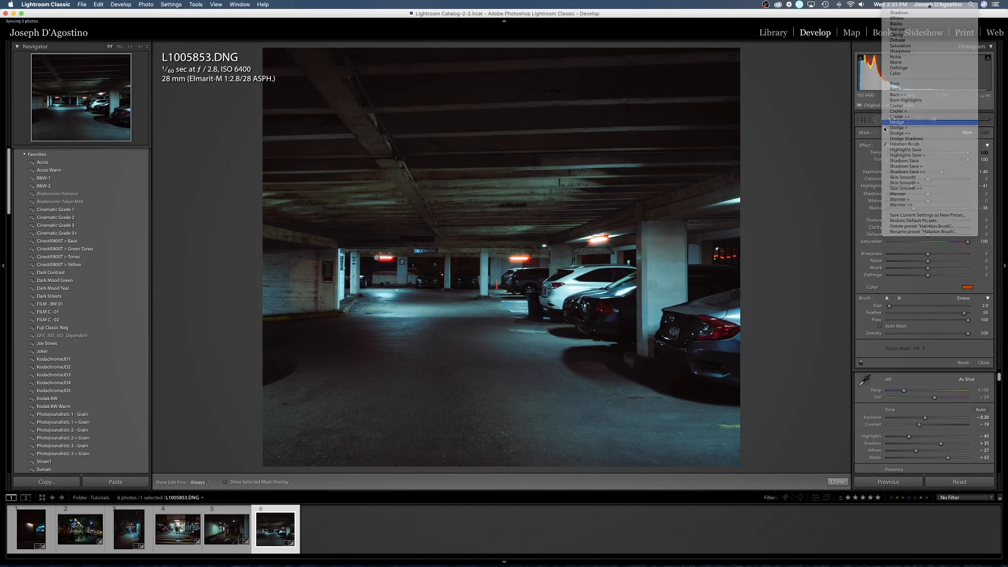
scroll(522, 191, "up", 5)
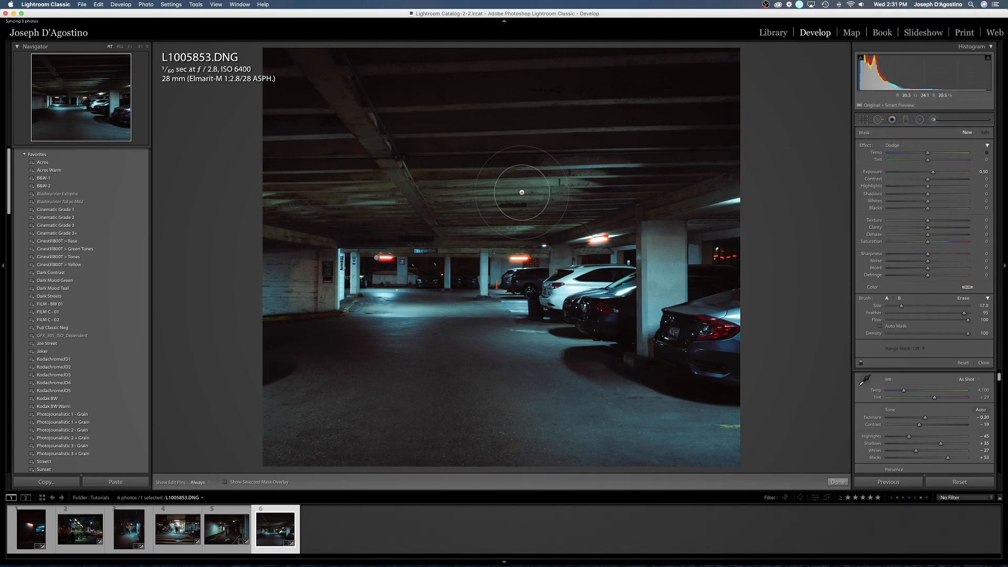
left_click_drag(574, 189, 343, 205)
key("h")
key("h")
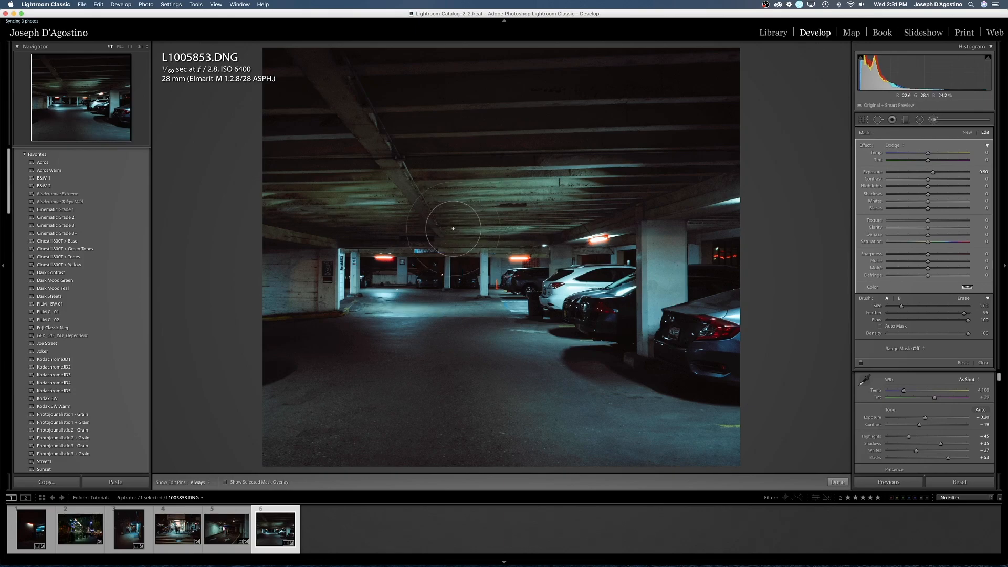
- Extend the dodge over the garage floor, enlarging the brush to 27.0, and set its exposure to 0.27
mouse_move(384, 309)
left_mouse_down()
mouse_move(474, 316)
mouse_move(405, 341)
mouse_move(270, 432)
mouse_move(473, 367)
mouse_move(536, 411)
left_mouse_up()
scroll(410, 339, "up", 5)
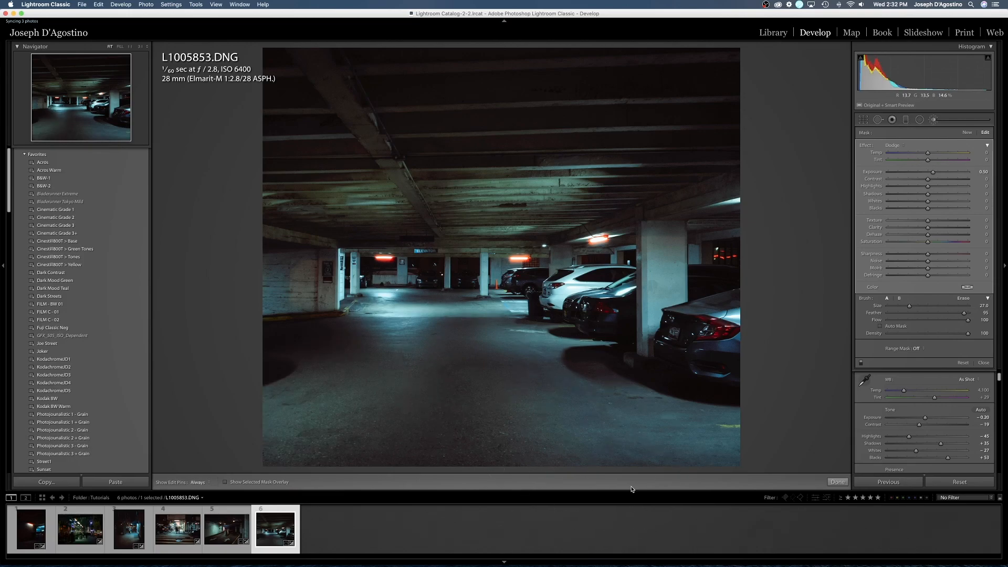
key("h")
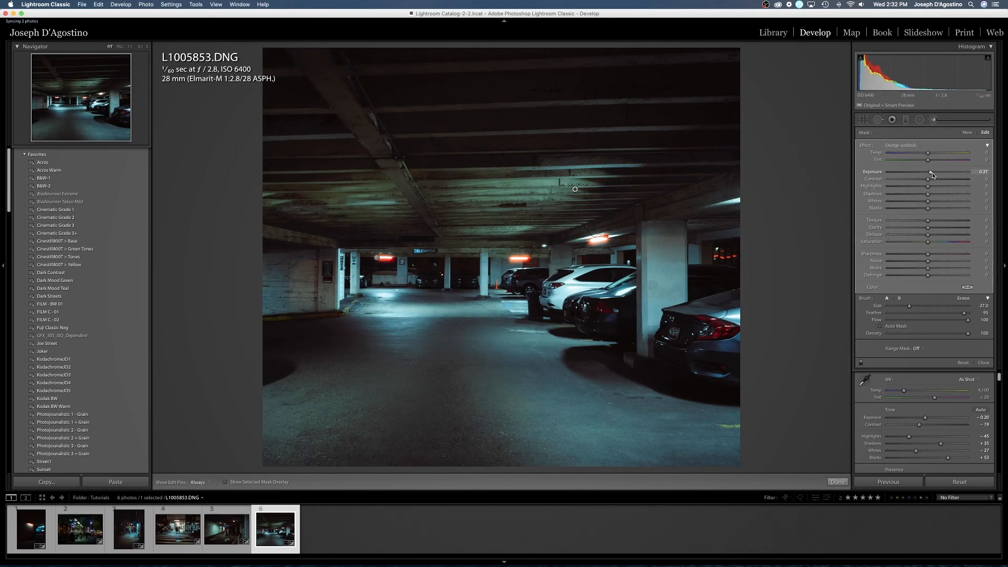
- Raise the dodge brush's shadows slightly, leave the brush, and set the photo's overall exposure to -0.45
left_click_drag(927, 194, 934, 195)
key("k")
left_click_drag(925, 176, 924, 179)
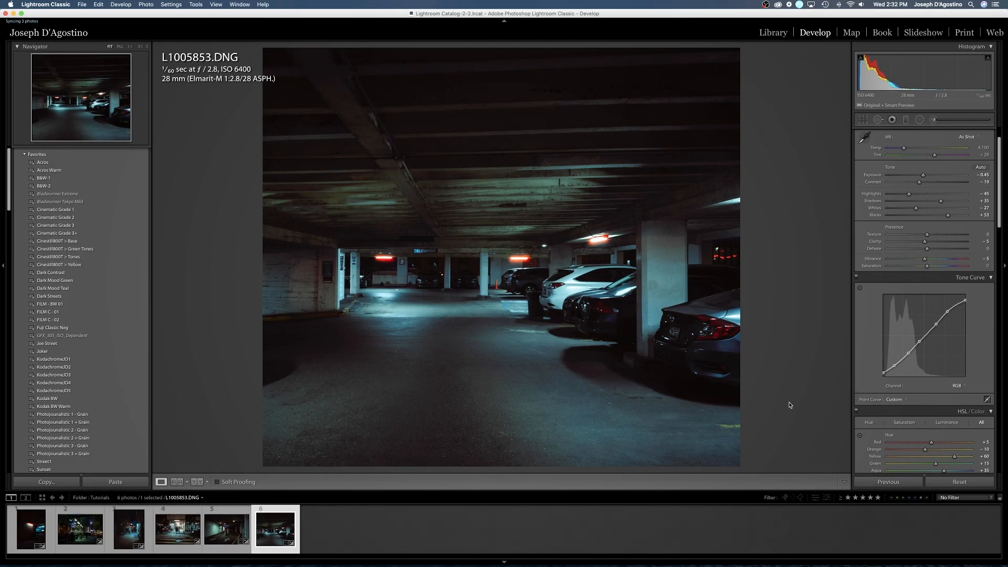
- Review the edited night photos one after another, from the first to the sixth
left_click(31, 528)
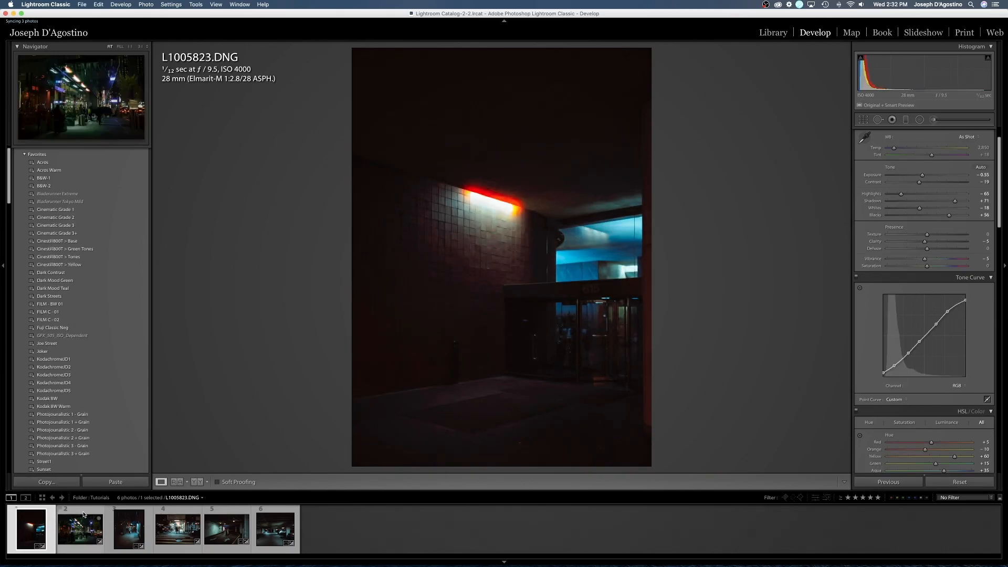
left_click(83, 512)
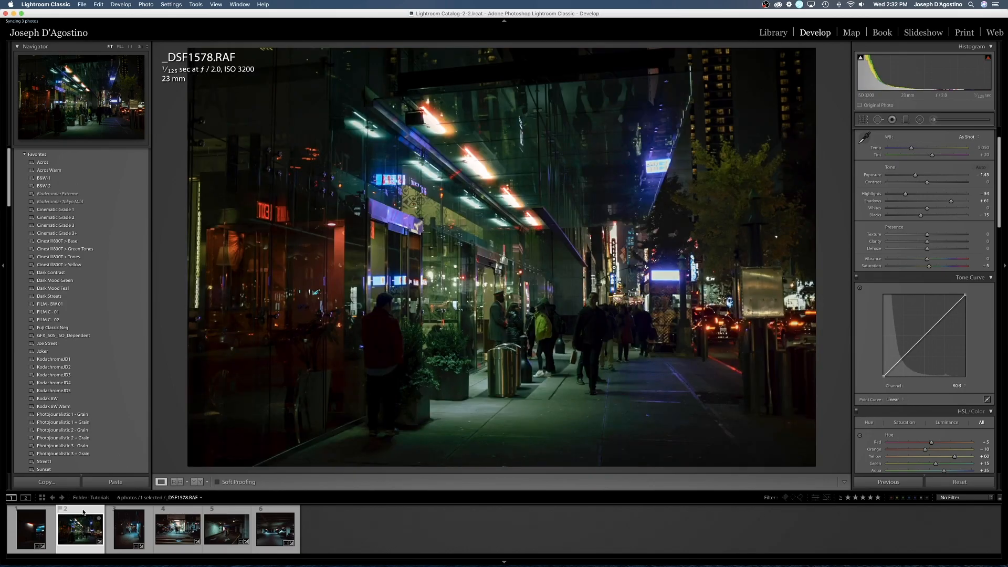
key("Right")
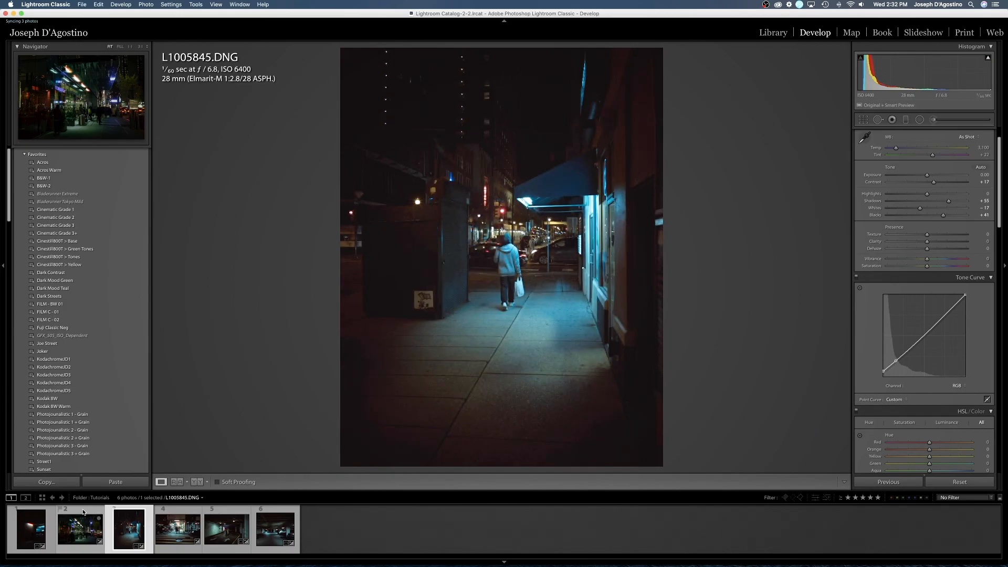
key("Right")
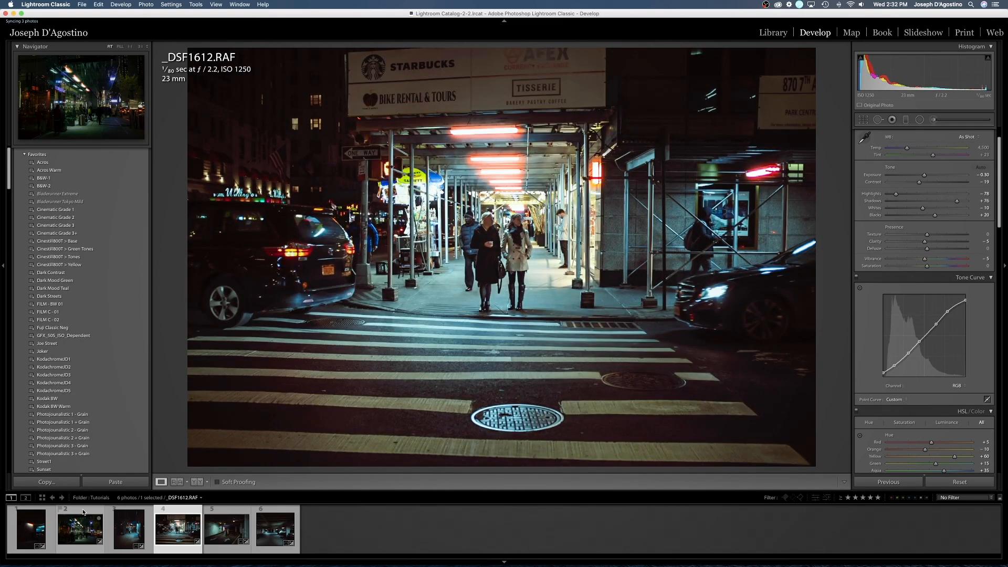
key("Right")
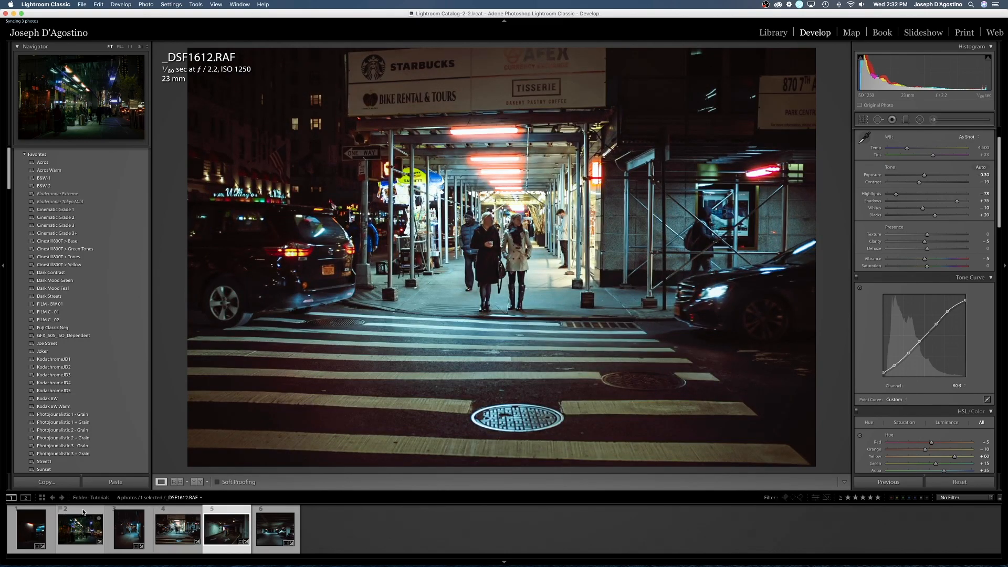
key("Right")
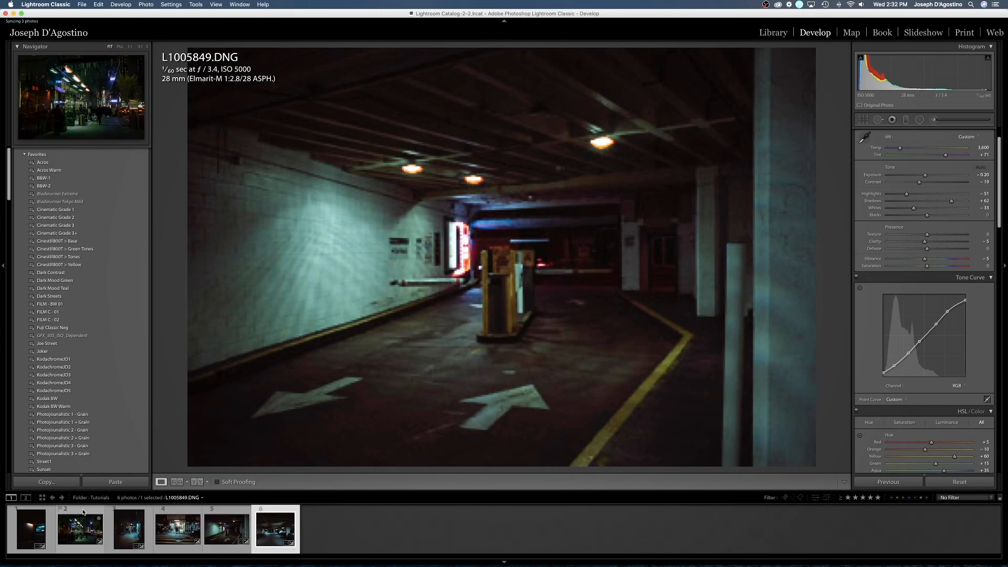